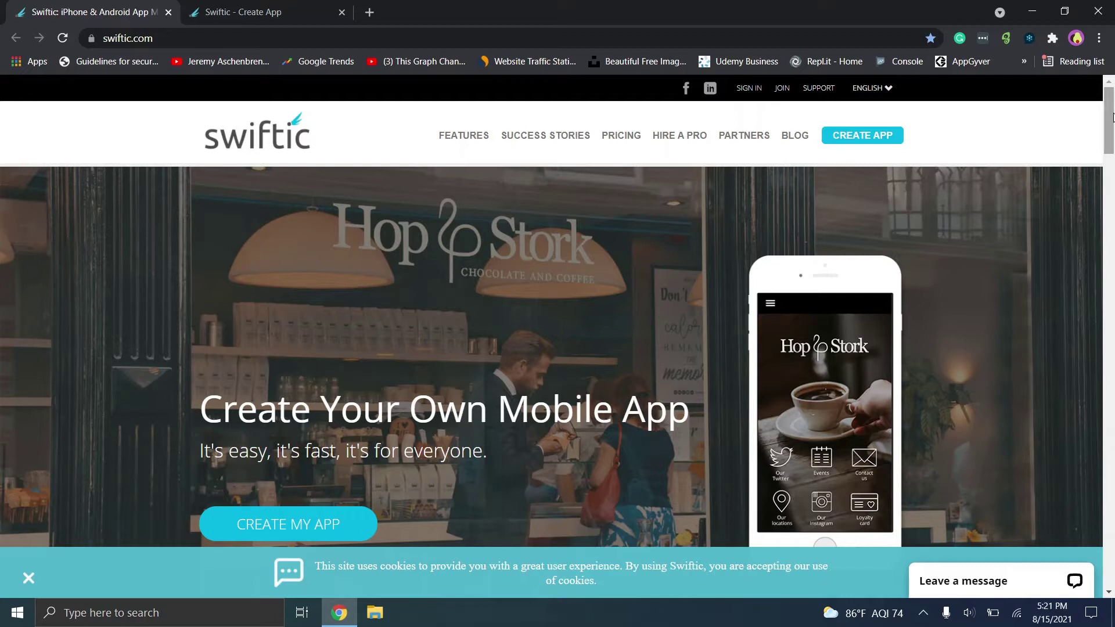
View the Restaurants, Health & Beauty and Professional Services example apps on the homepage.
left_click_drag(1112, 118, 1111, 136)
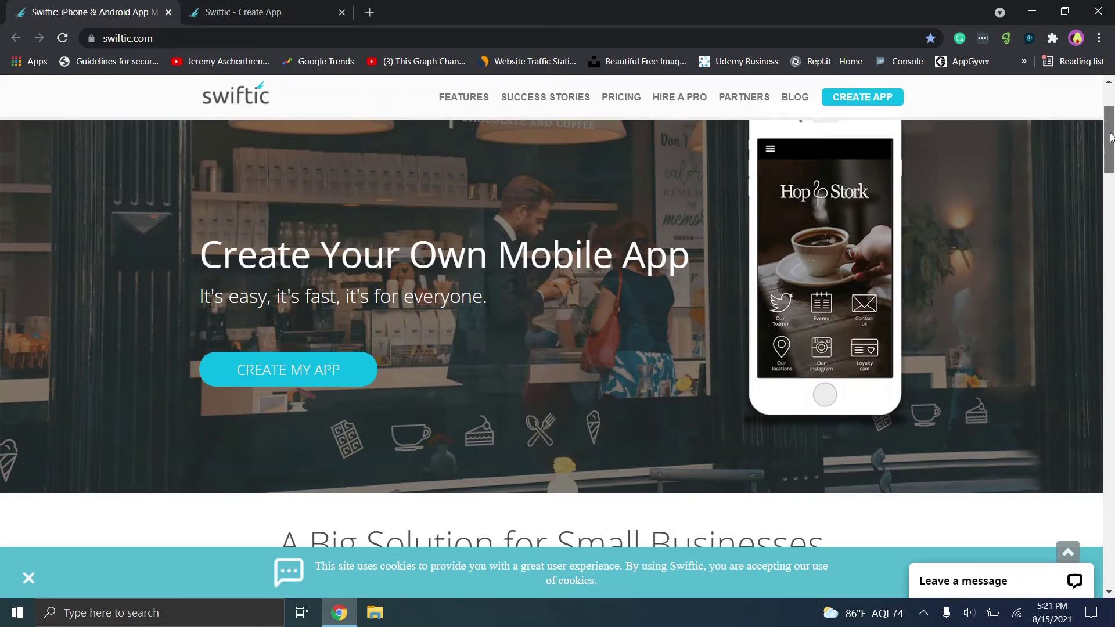
mouse_move(1111, 137)
left_mouse_down()
mouse_move(1112, 197)
mouse_move(1108, 79)
mouse_move(1109, 152)
left_mouse_up()
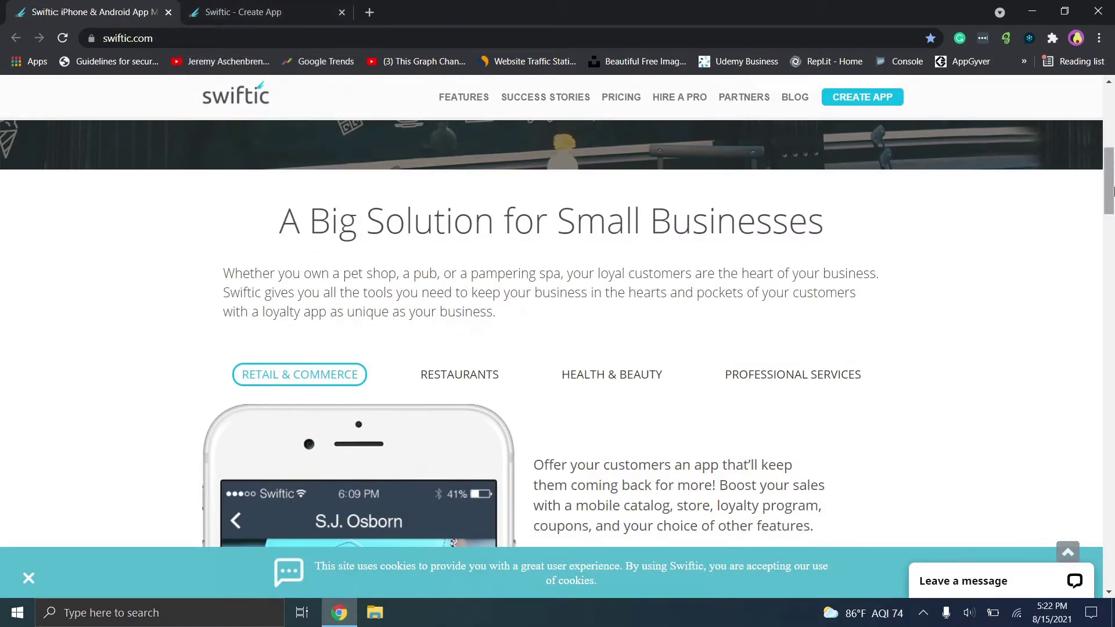
mouse_move(1113, 190)
left_mouse_down()
mouse_move(1112, 209)
mouse_move(1109, 190)
left_mouse_up()
scroll(459, 199, "down", 4)
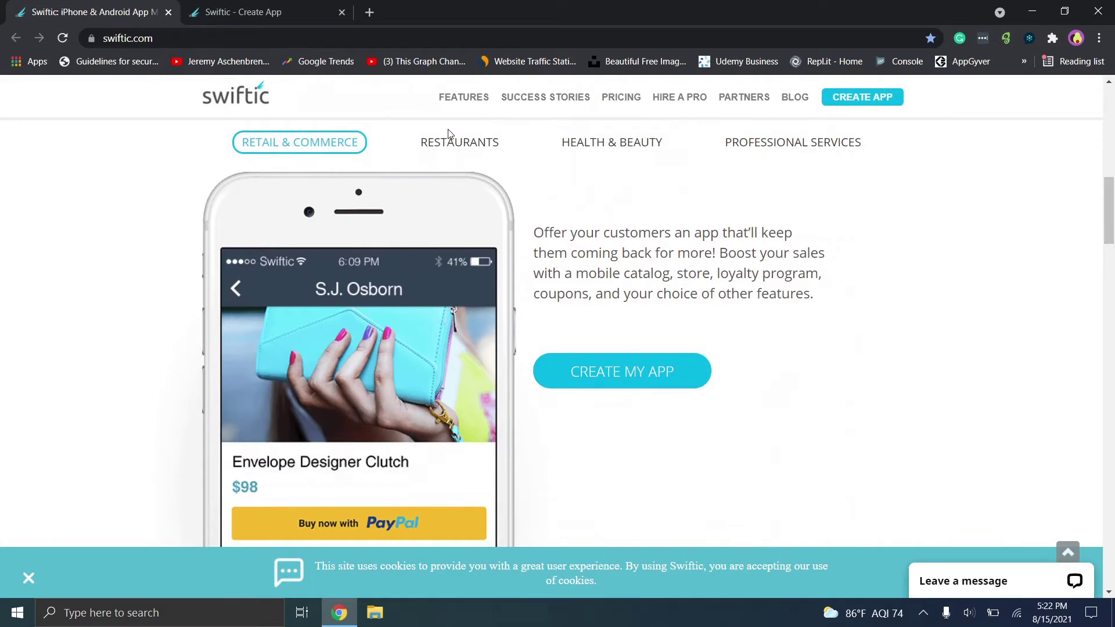
left_click(449, 138)
left_click(578, 358)
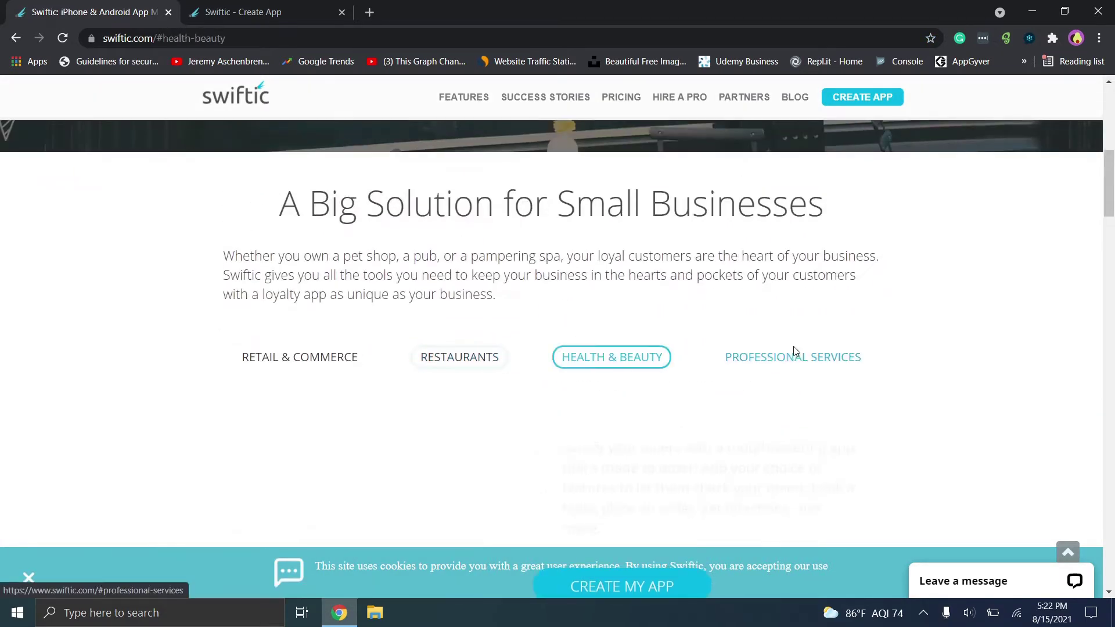
left_click(845, 356)
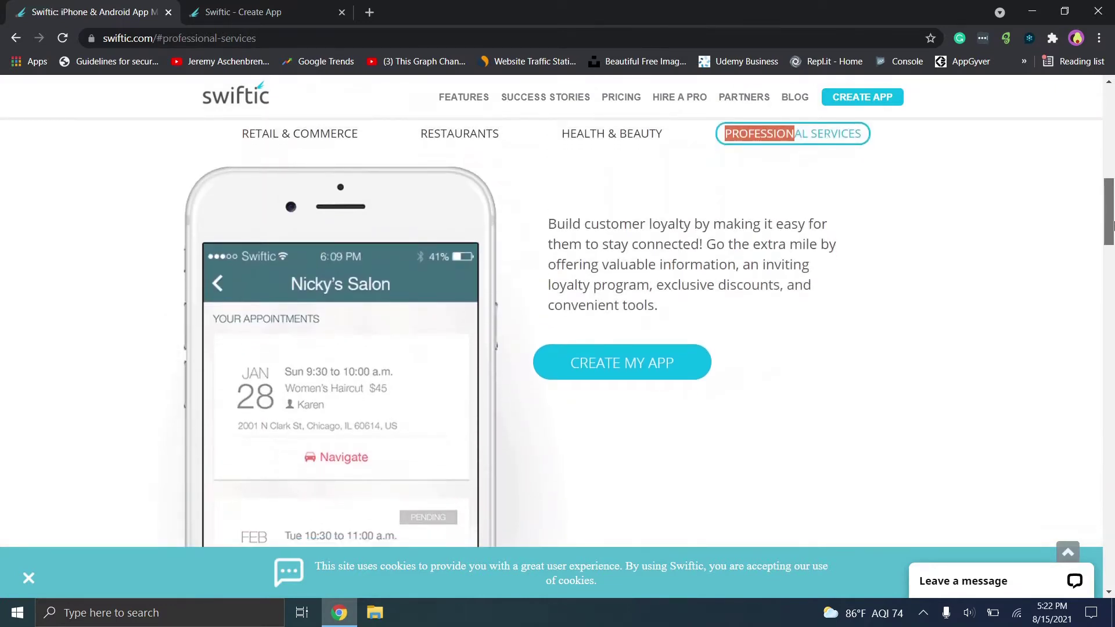
Scroll to the bottom of the homepage and go to the Pricing page.
left_click_drag(1113, 226, 1113, 260)
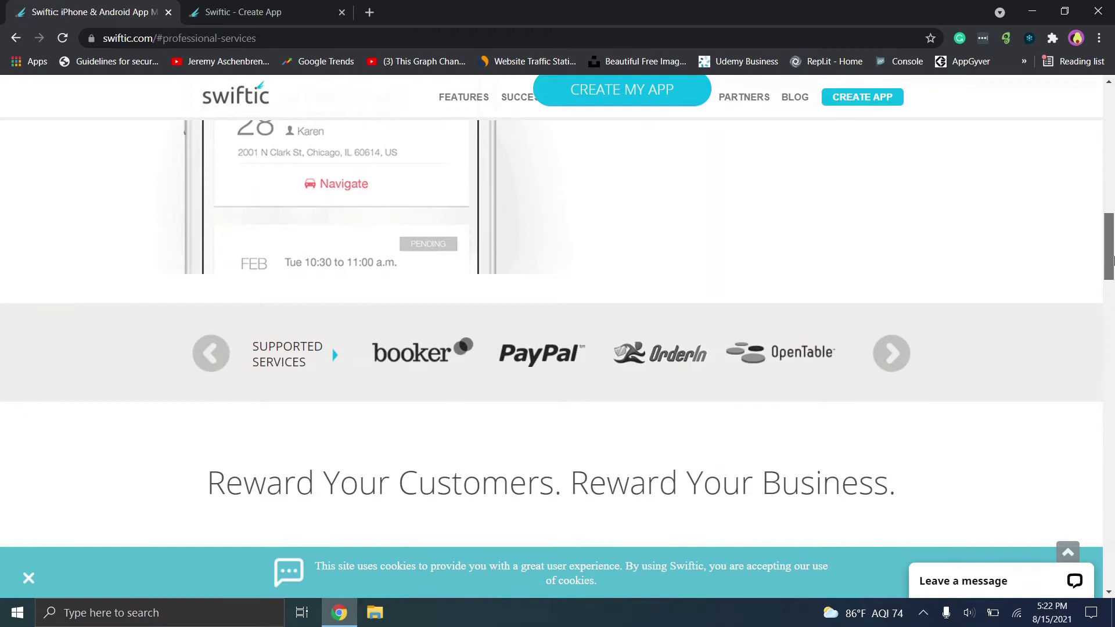
left_click_drag(1113, 259, 1093, 399)
scroll(1092, 398, "down", 4)
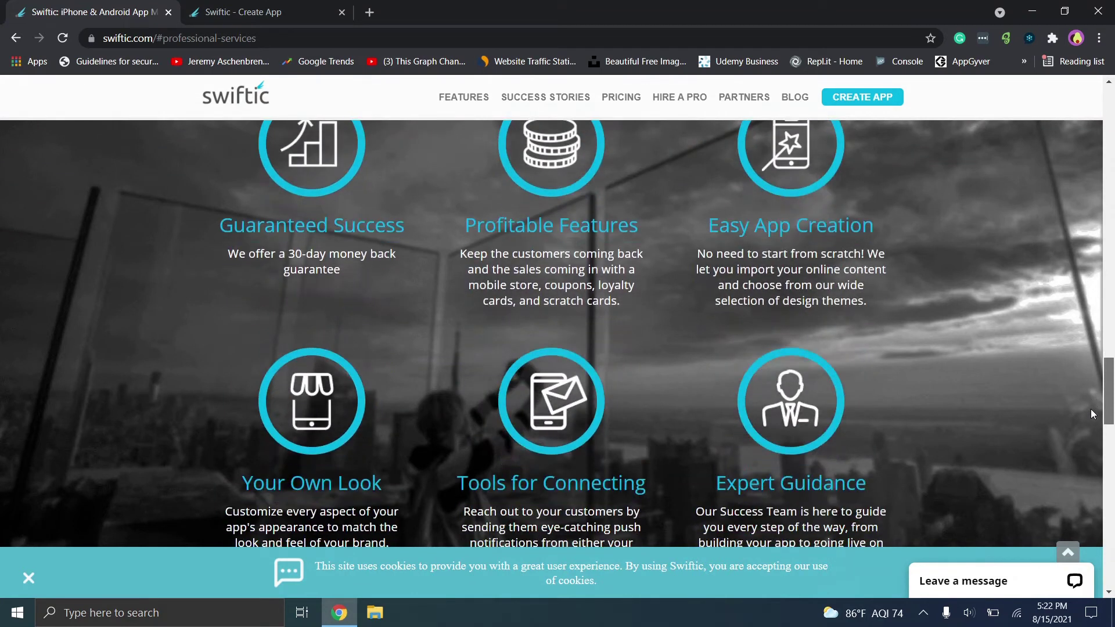
left_click_drag(1091, 427, 1101, 547)
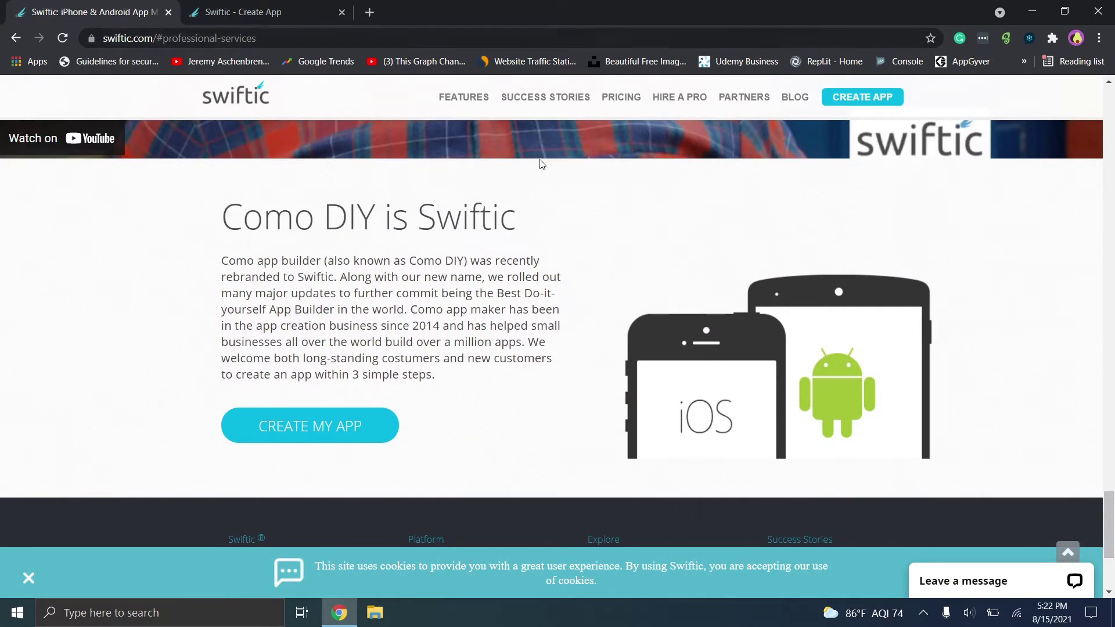
left_click(621, 97)
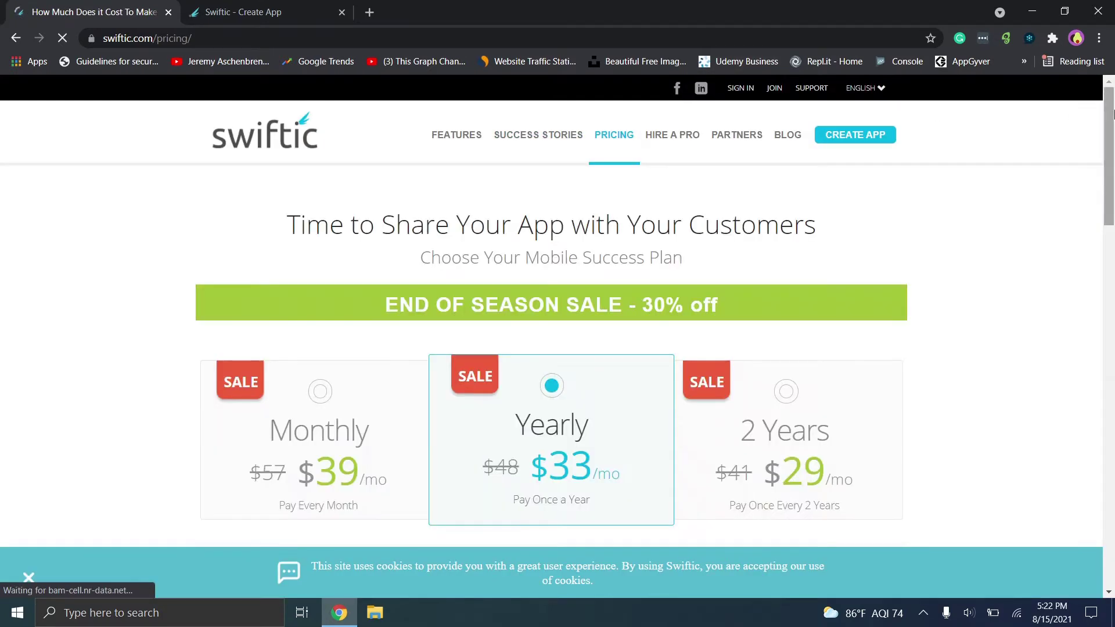
Compare the Monthly, Yearly and 2 Years plans, ending with Monthly selected.
left_click_drag(1113, 113, 1110, 160)
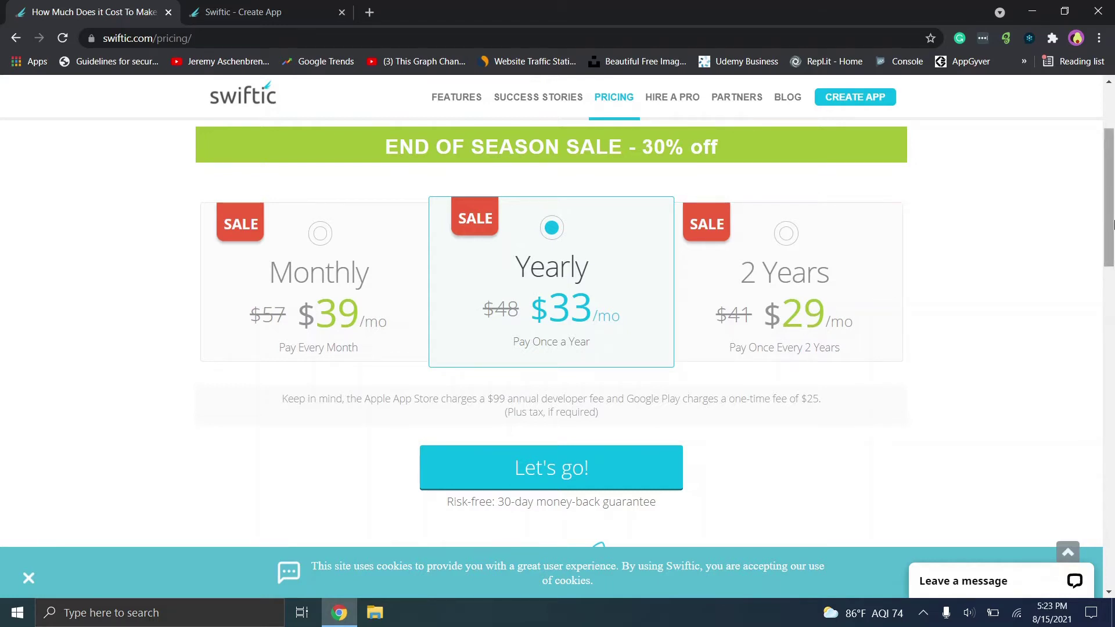
left_click_drag(1113, 226, 1113, 228)
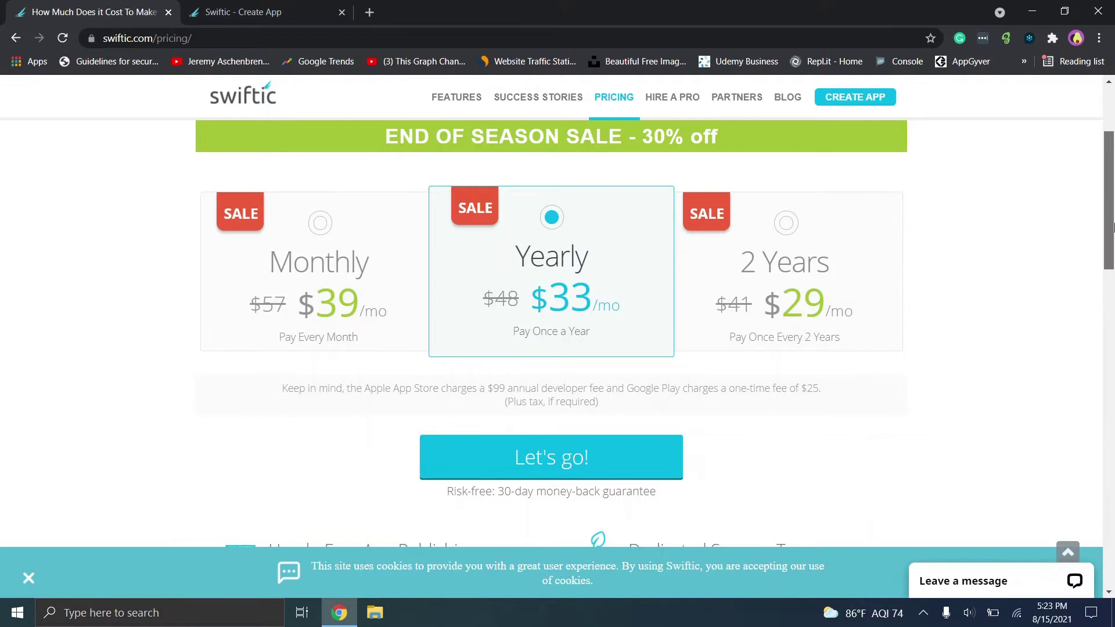
left_click(301, 283)
left_click(602, 249)
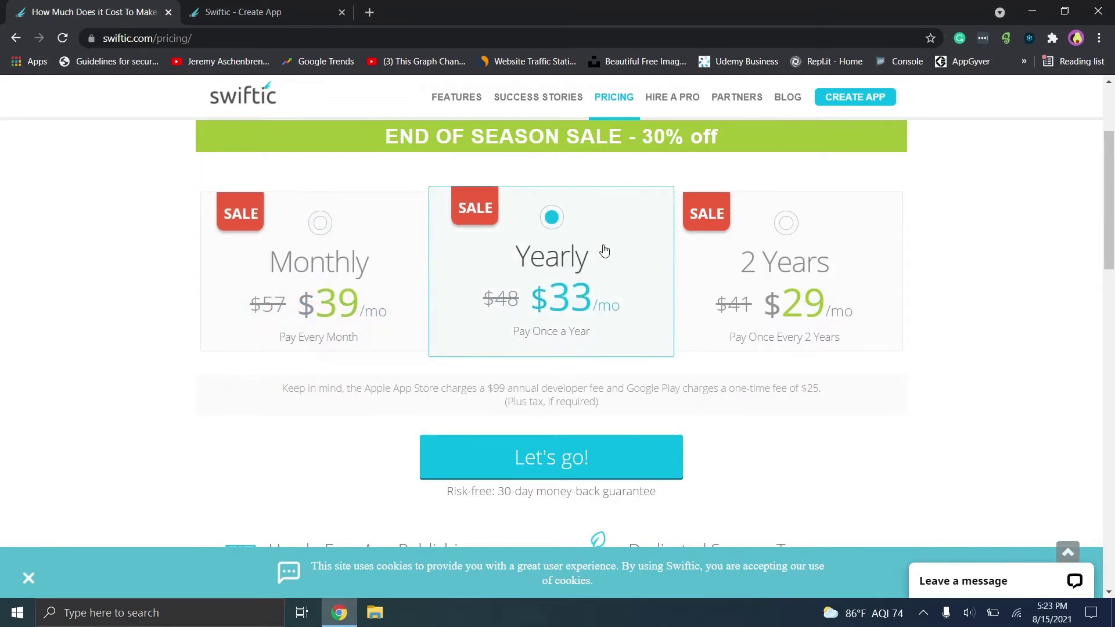
left_click(854, 258)
left_click_drag(1111, 212, 1112, 252)
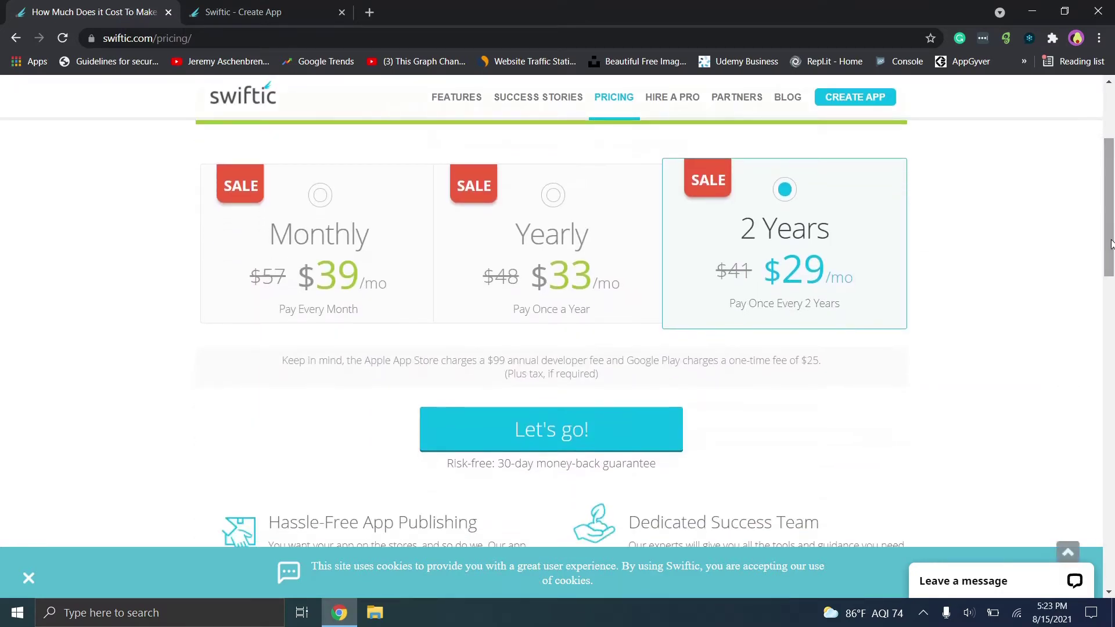
left_click(285, 296)
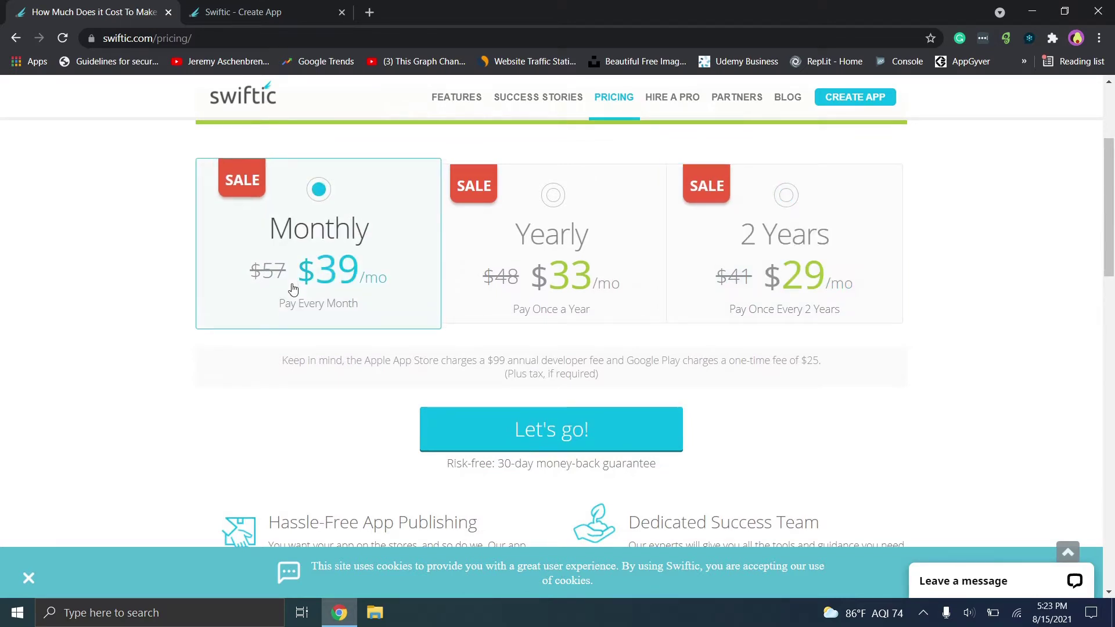
Read through the plan benefits and app store fee note, then go to Hire a Pro.
mouse_move(1107, 194)
left_mouse_down()
mouse_move(1106, 179)
mouse_move(1113, 465)
mouse_move(1112, 174)
left_mouse_up()
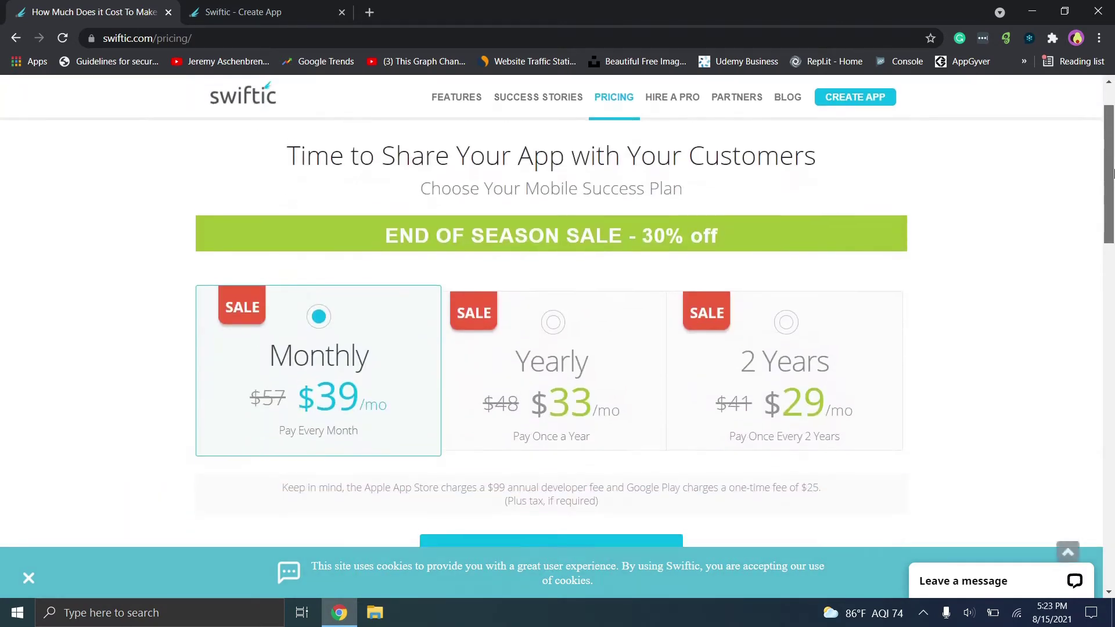
scroll(470, 229, "down", 2)
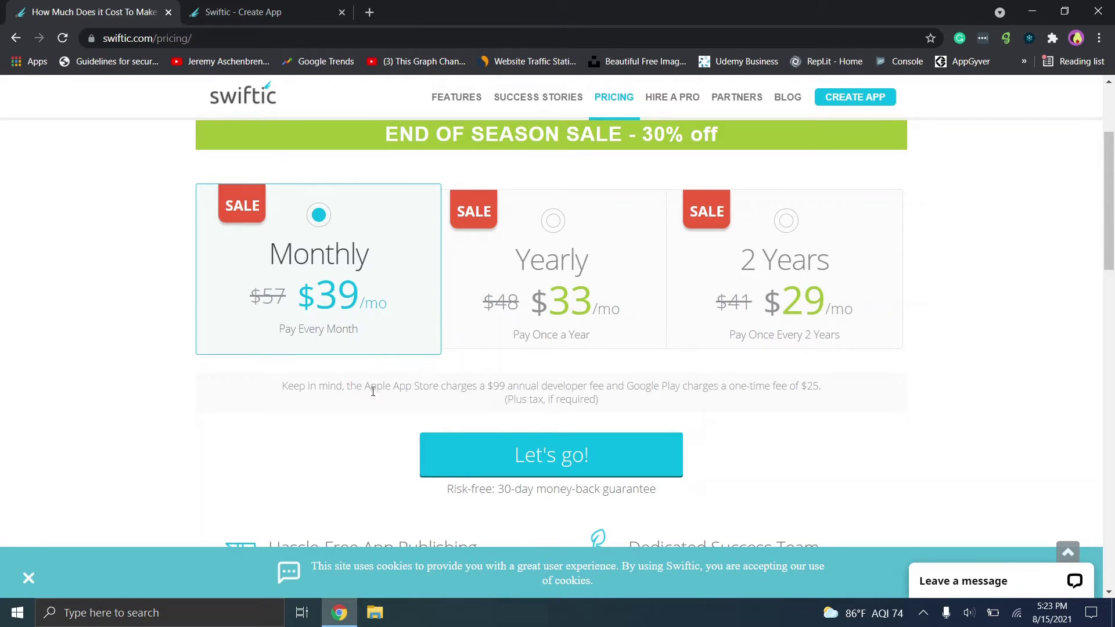
left_click_drag(373, 390, 500, 386)
left_click(521, 384)
scroll(1097, 263, "down", 4)
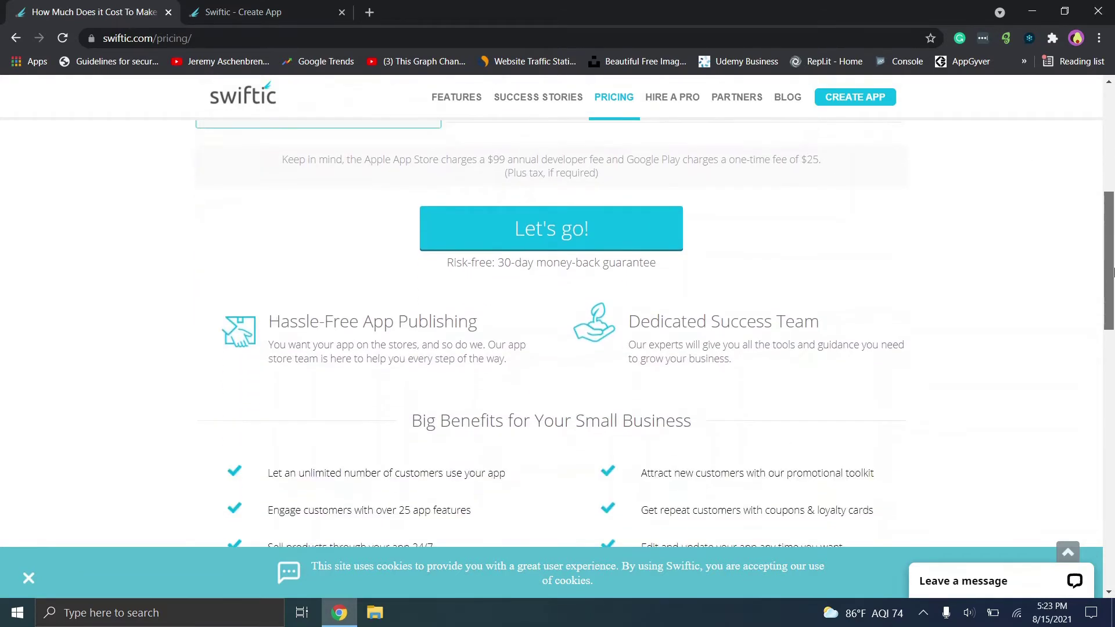
left_click_drag(1114, 271, 1114, 145)
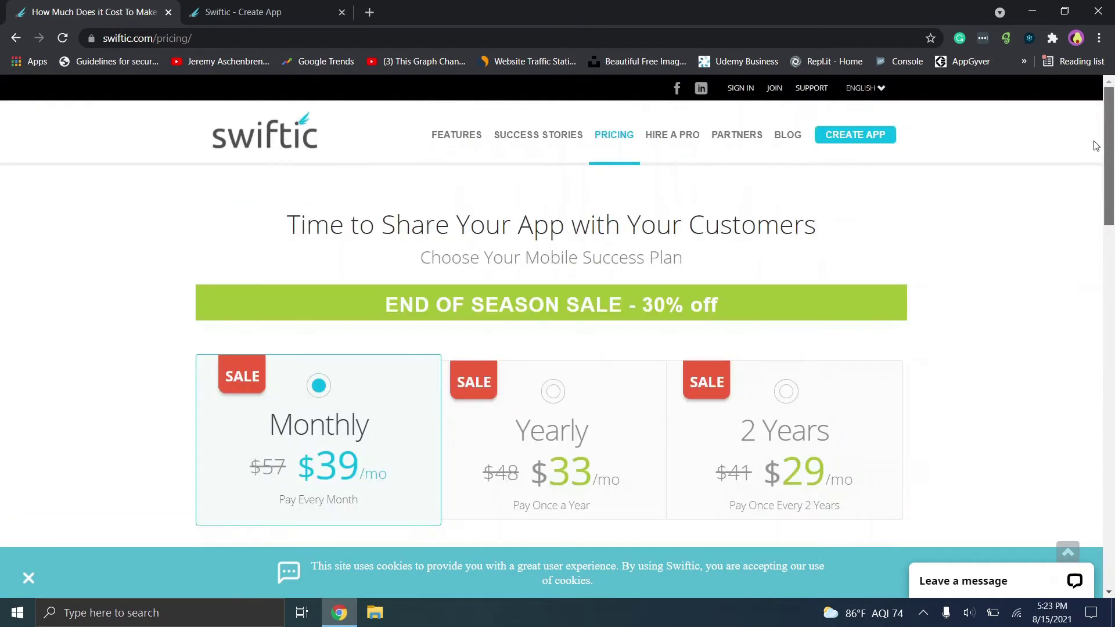
left_click(676, 141)
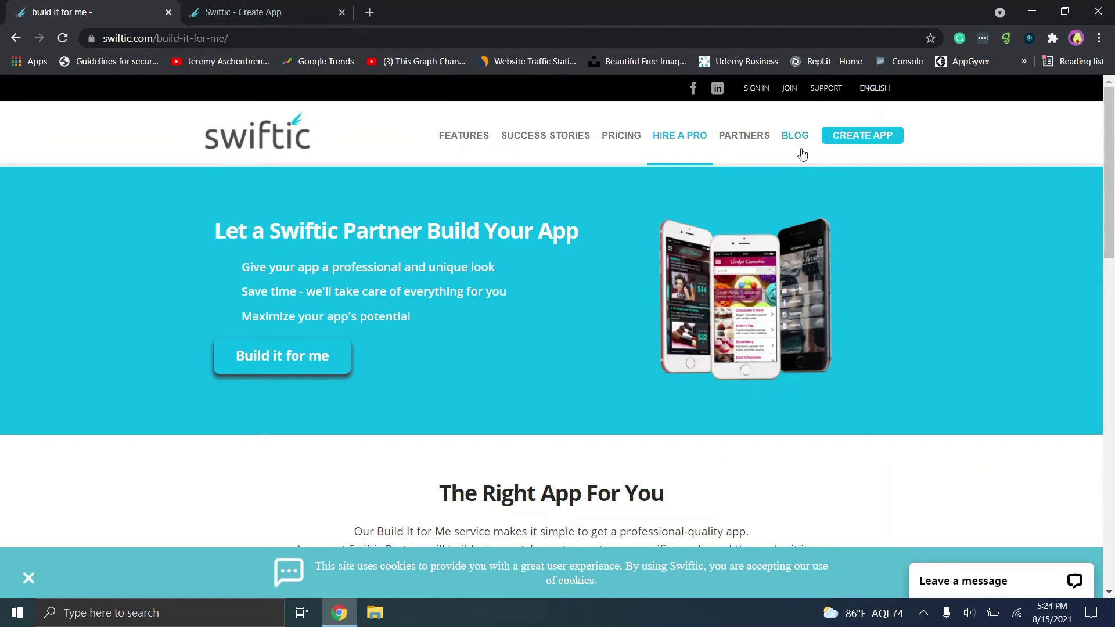
Start a new app and name it 'Test'.
left_click(846, 150)
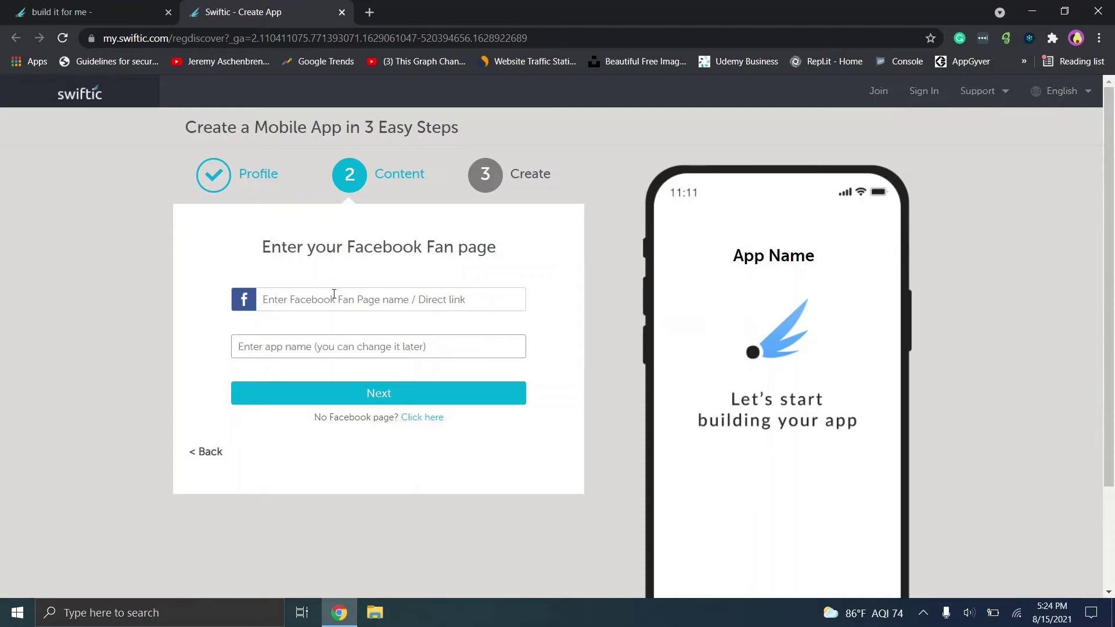
left_click(319, 356)
type("Test")
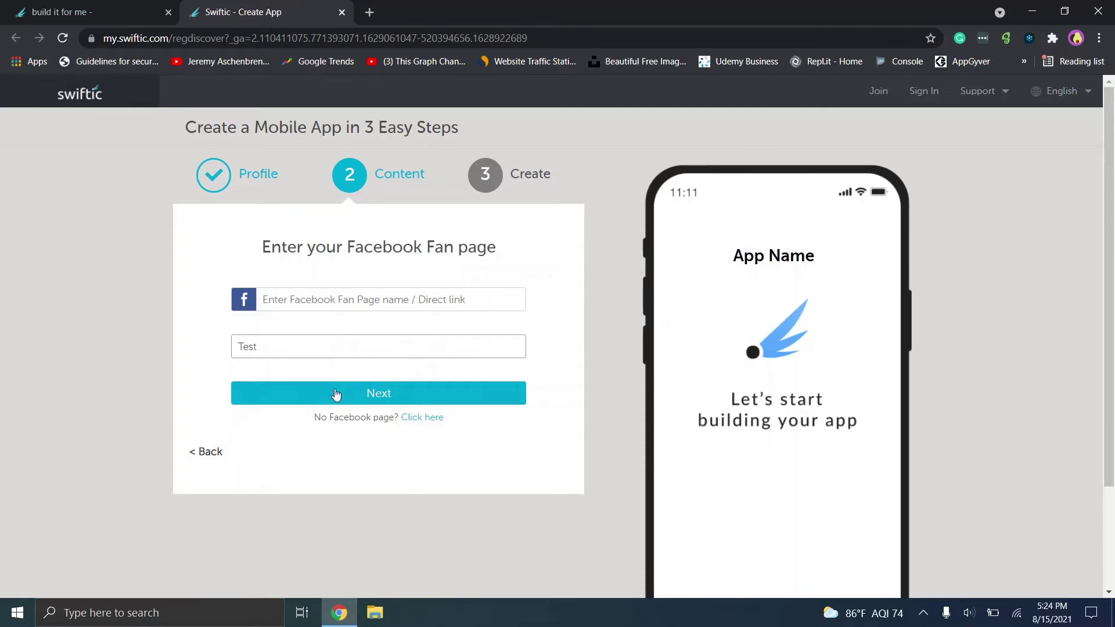
left_click(354, 397)
Skip the Facebook page step and continue without a website address.
left_click(396, 397)
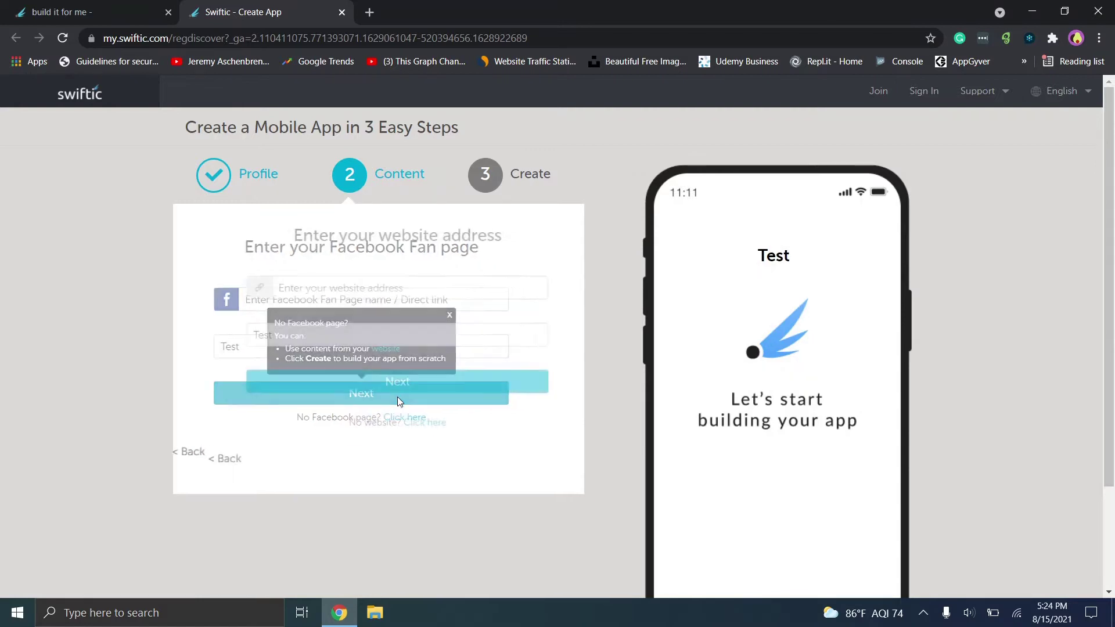
left_click(325, 288)
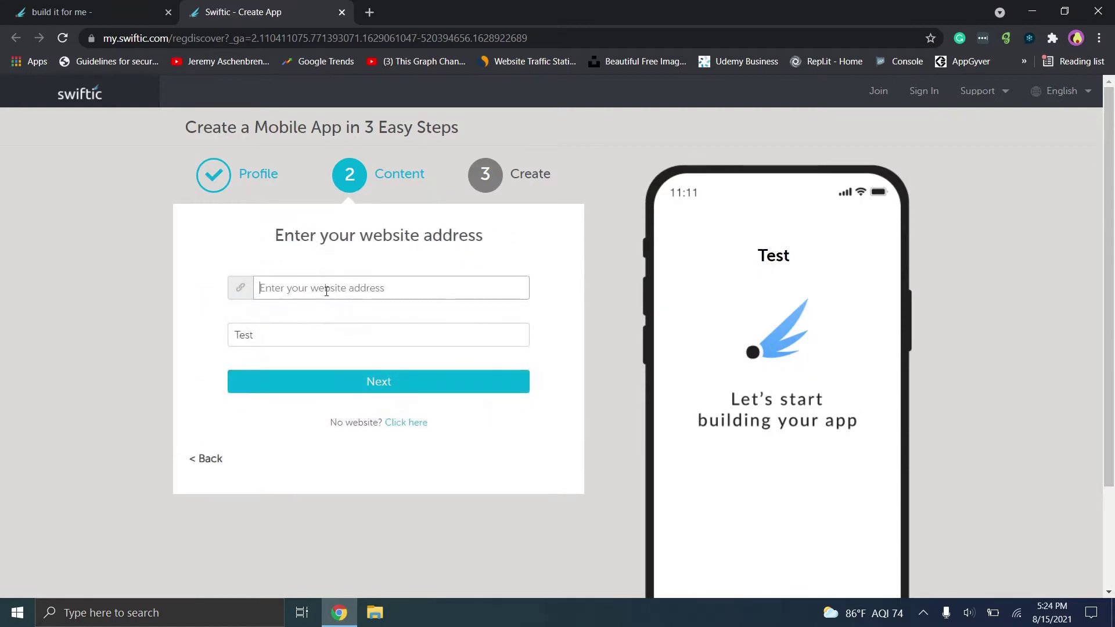
left_click(273, 335)
left_click(407, 392)
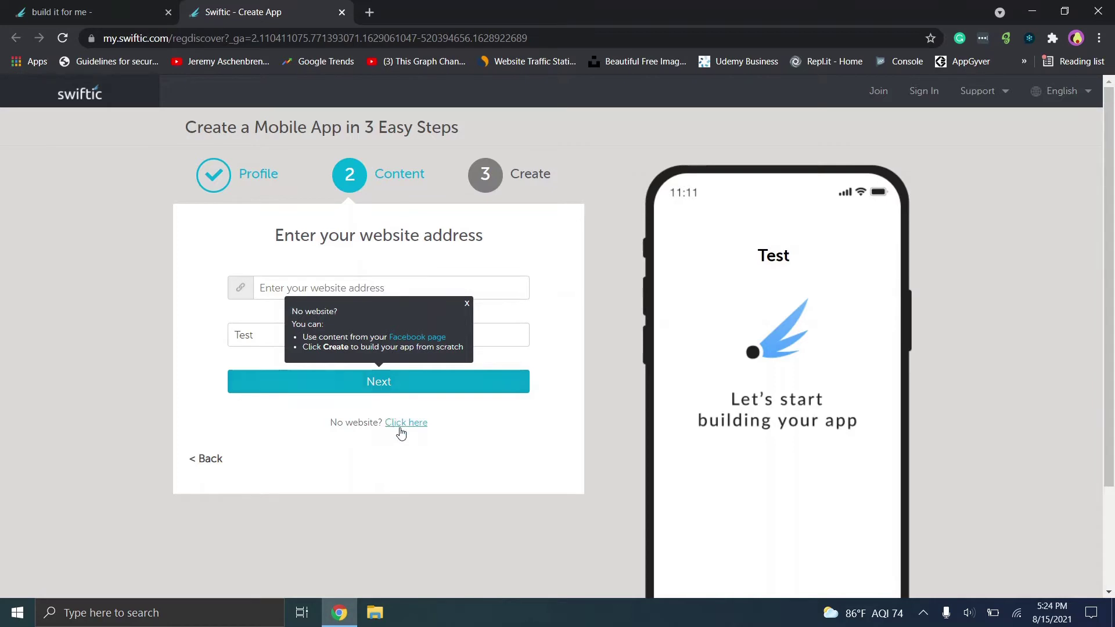
Build from scratch, try several app types, and create the app as Professional Services.
left_click(398, 423)
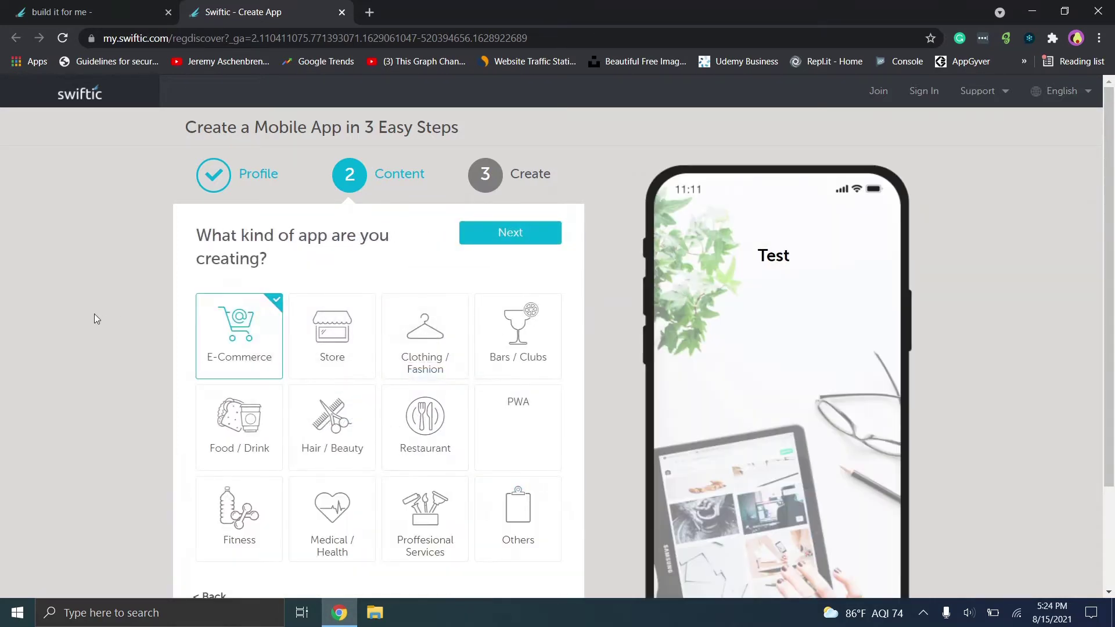
scroll(5, 227, "down", 2)
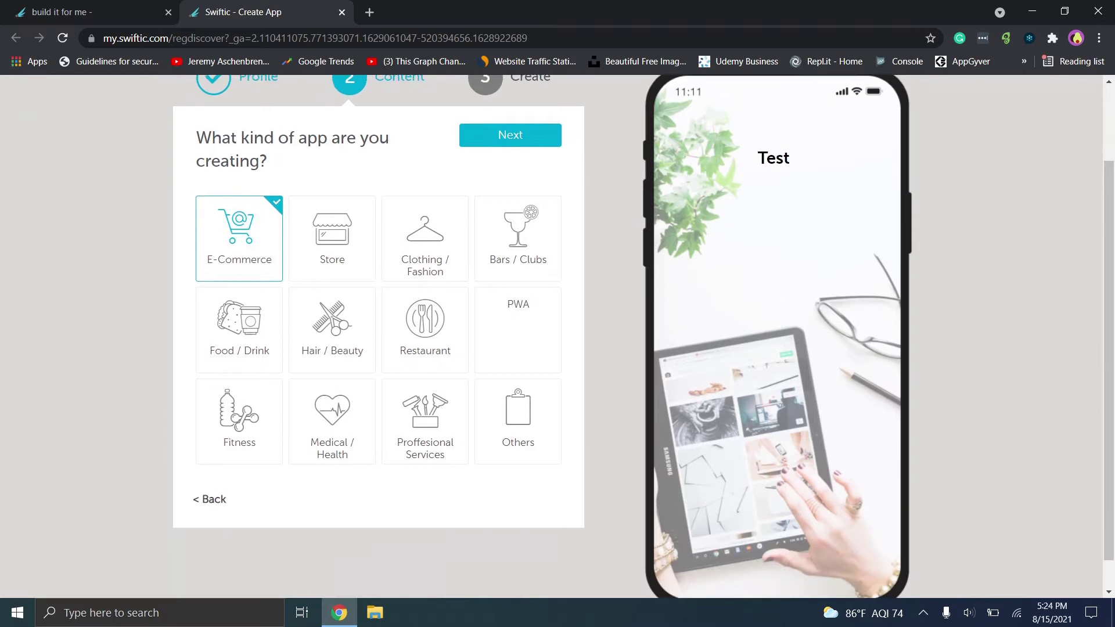
left_click(451, 443)
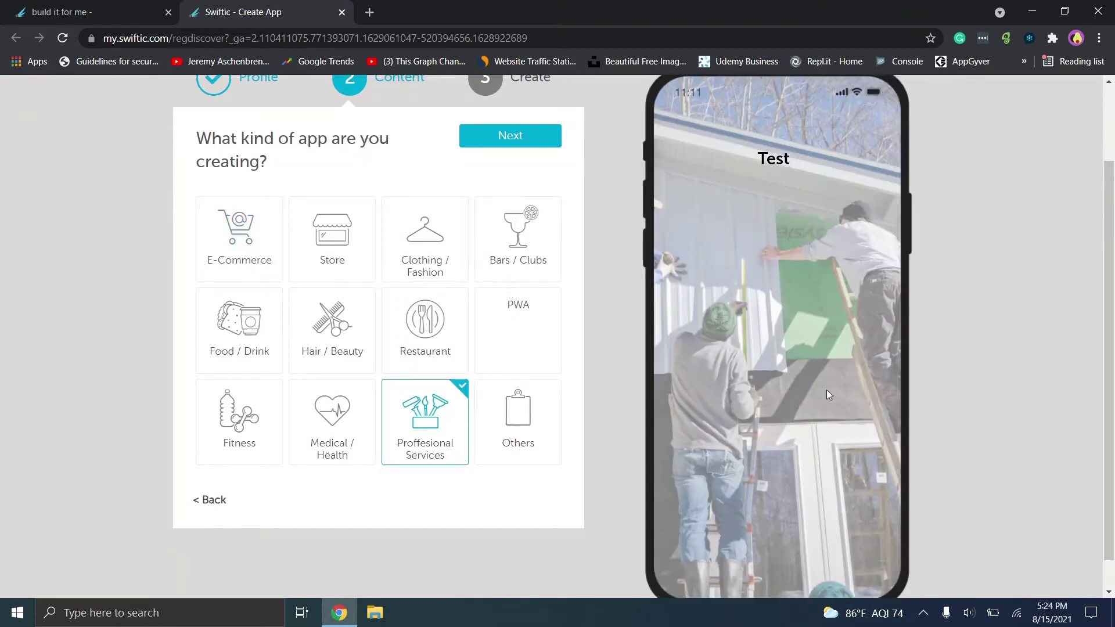
left_click(413, 352)
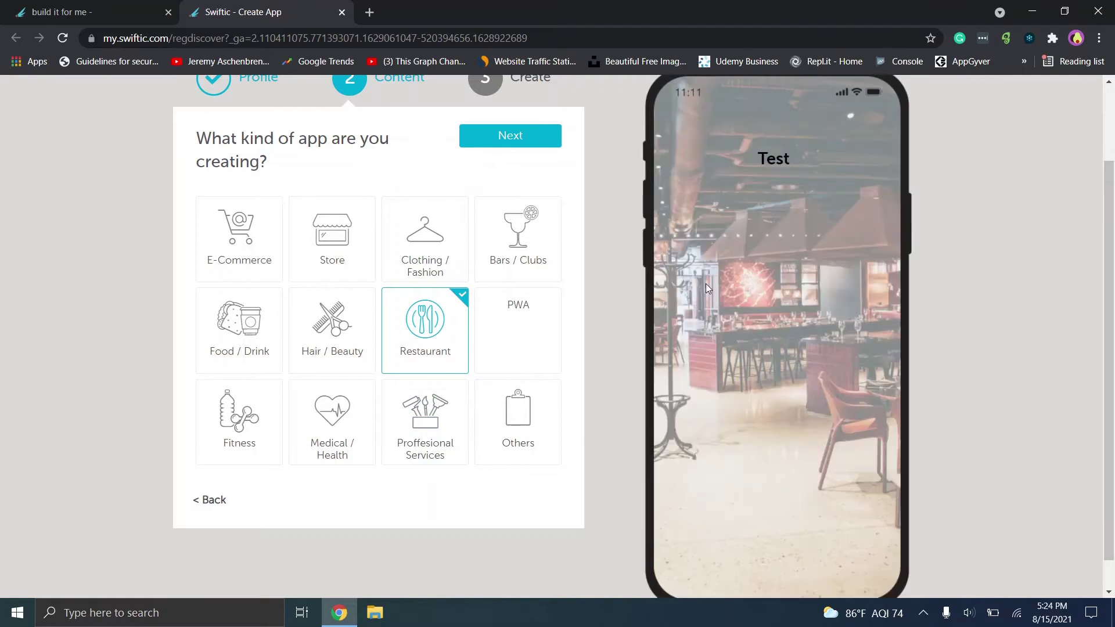
left_click(339, 405)
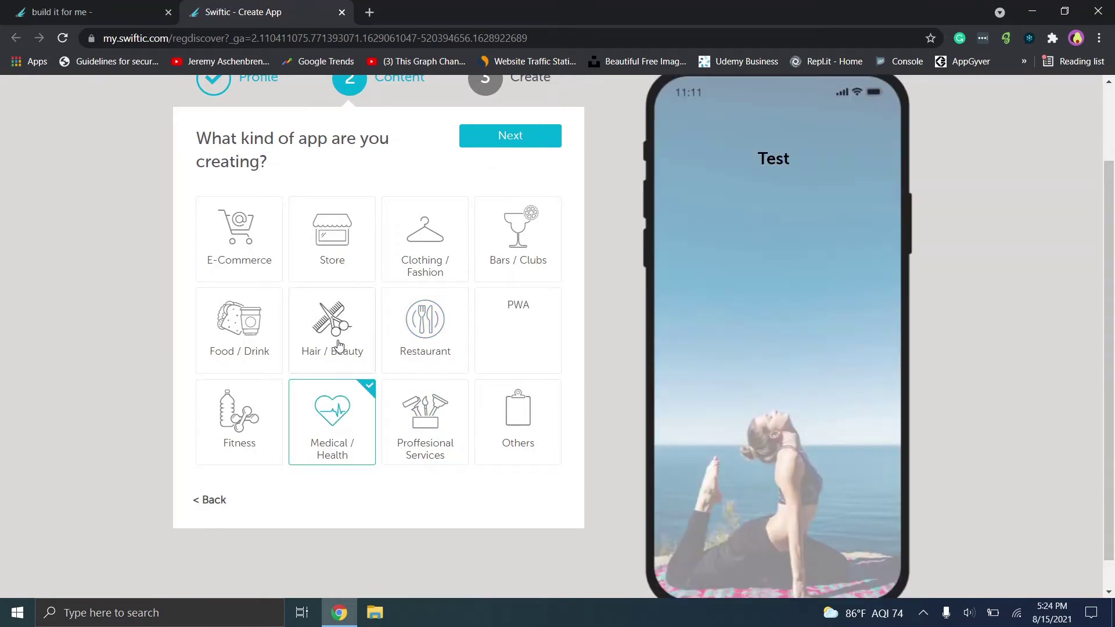
left_click(340, 345)
left_click(231, 308)
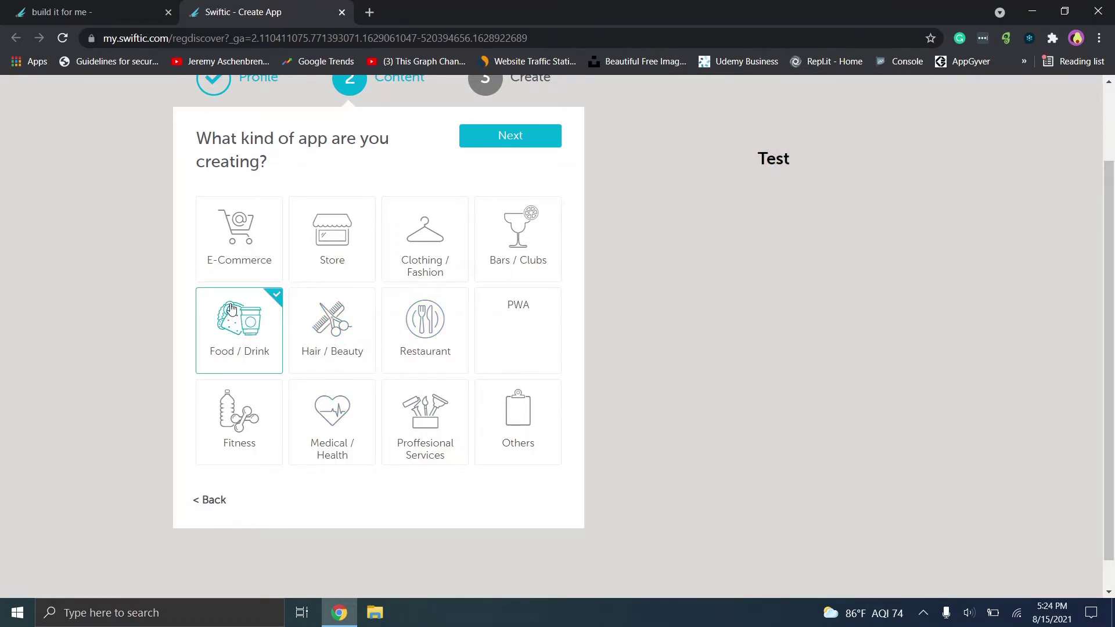
left_click(348, 229)
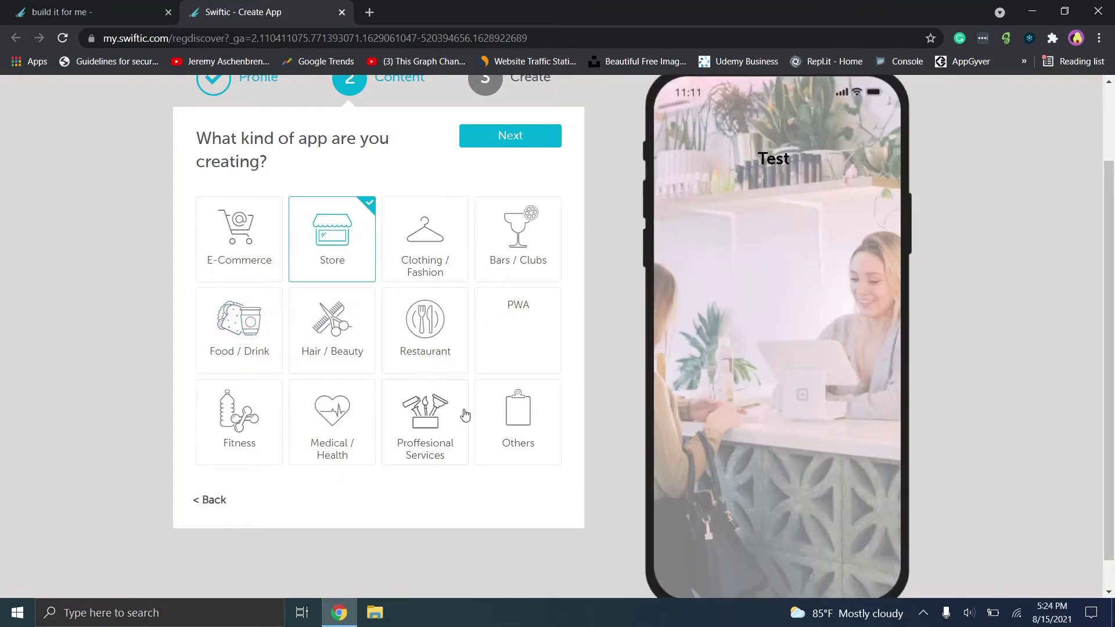
left_click(438, 418)
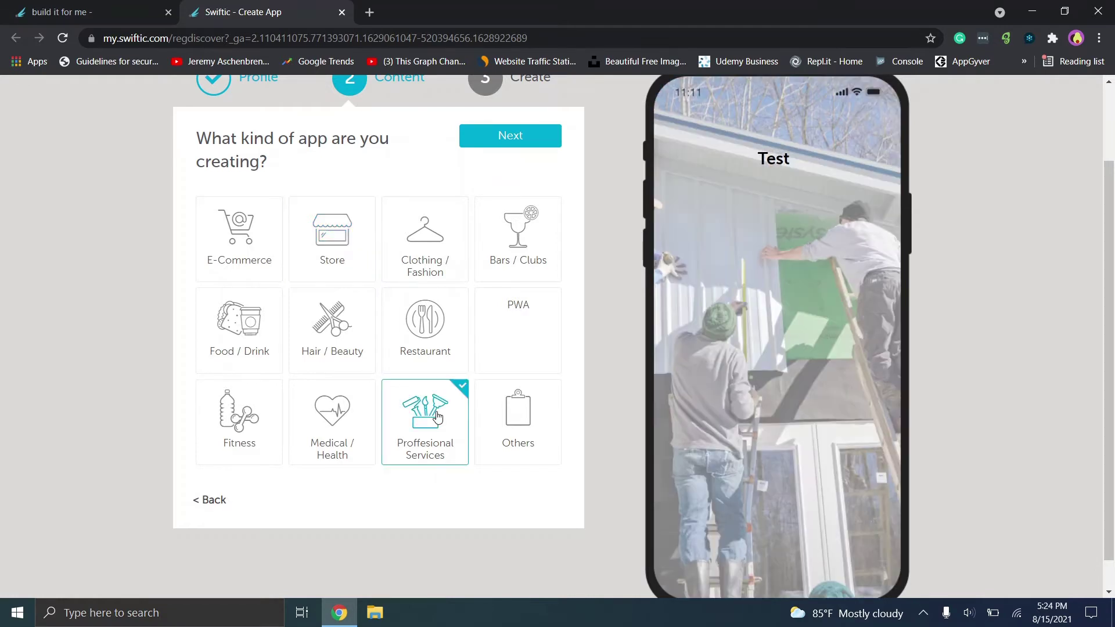
left_click(537, 137)
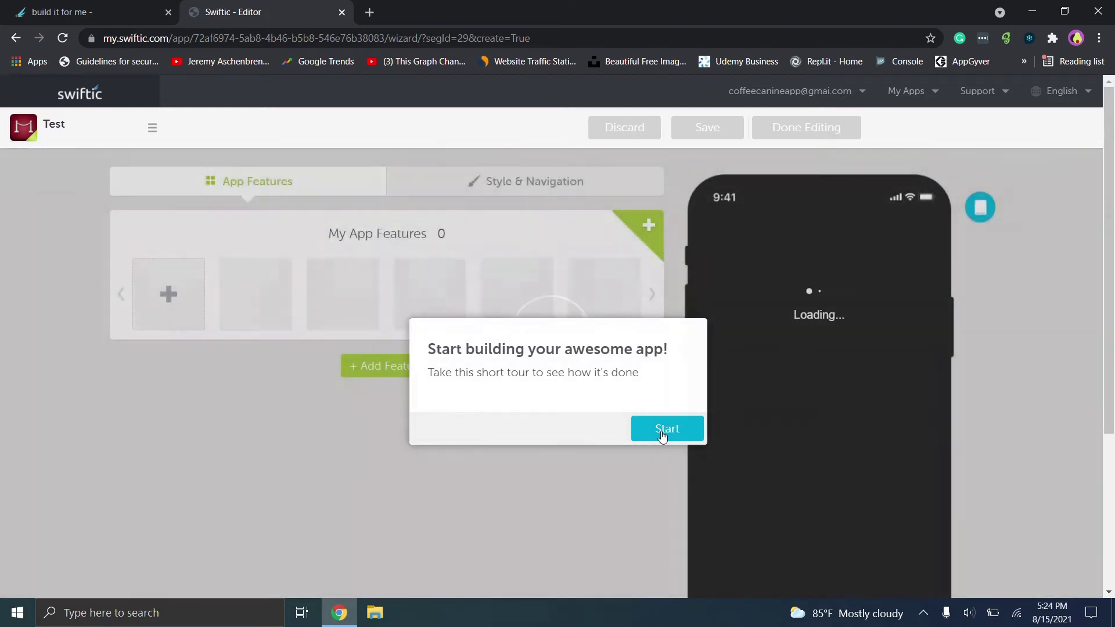
Step through the editor tour to its final 4/4 'Save your work' tip.
left_click(663, 434)
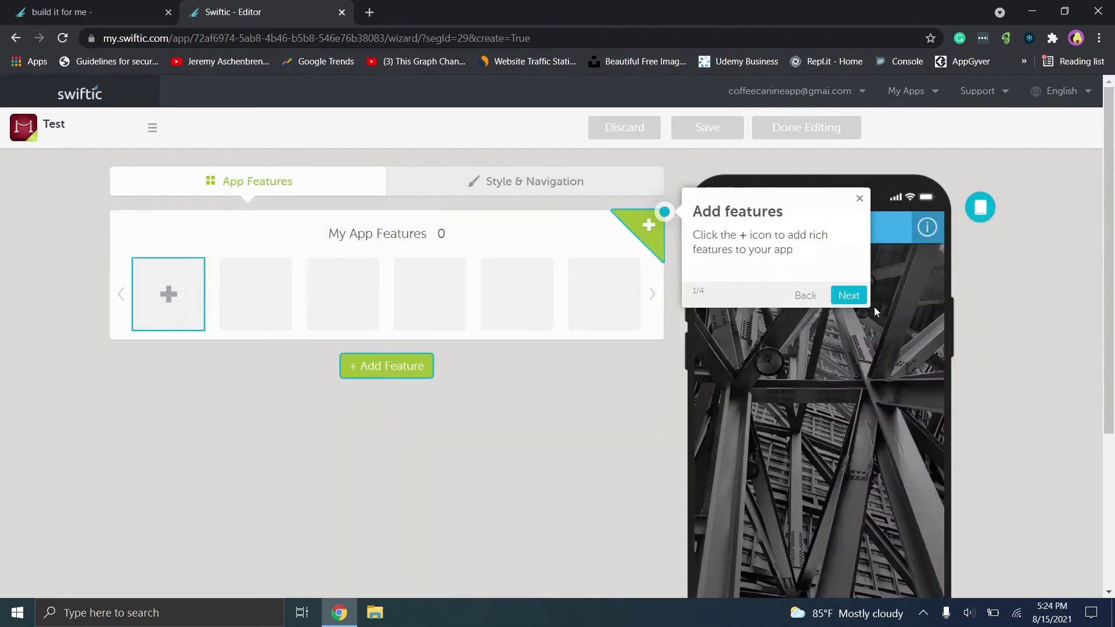
left_click(848, 296)
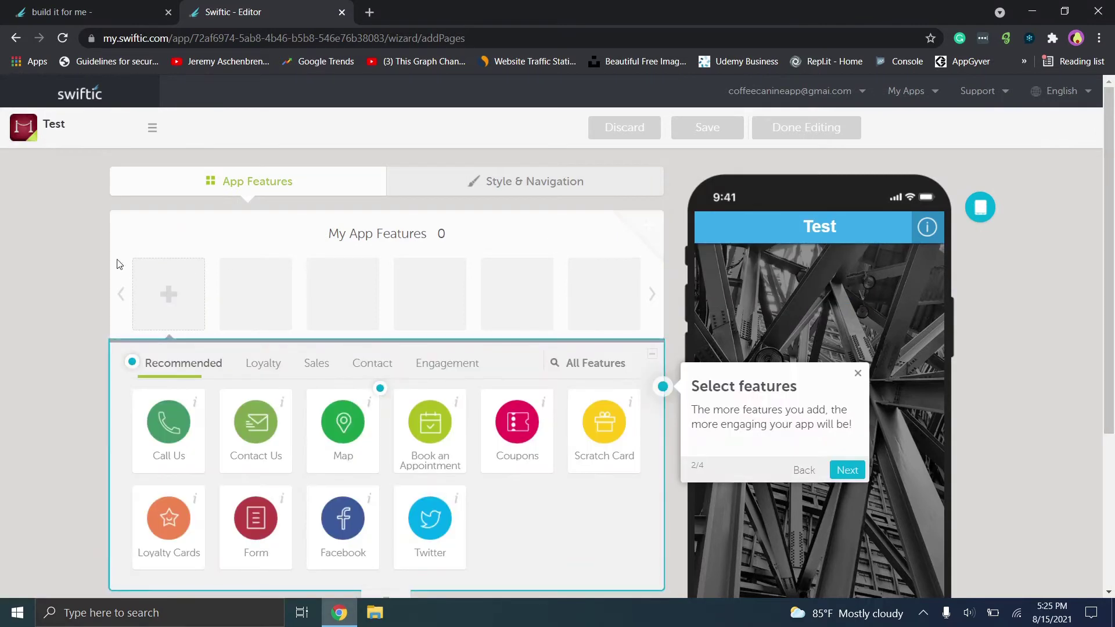
left_click(849, 471)
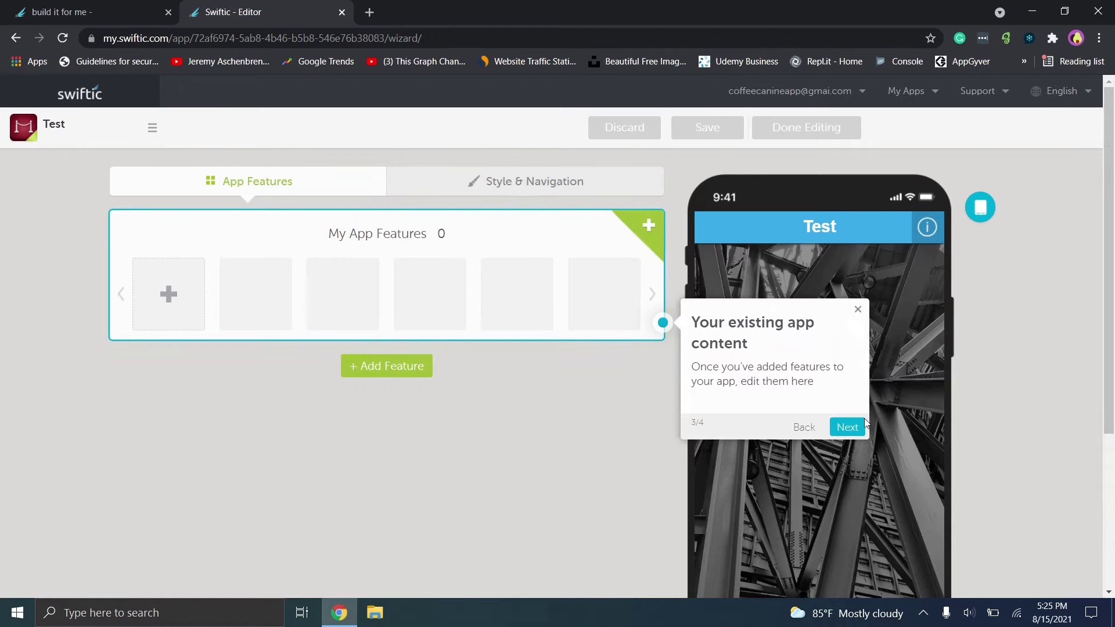
left_click(847, 427)
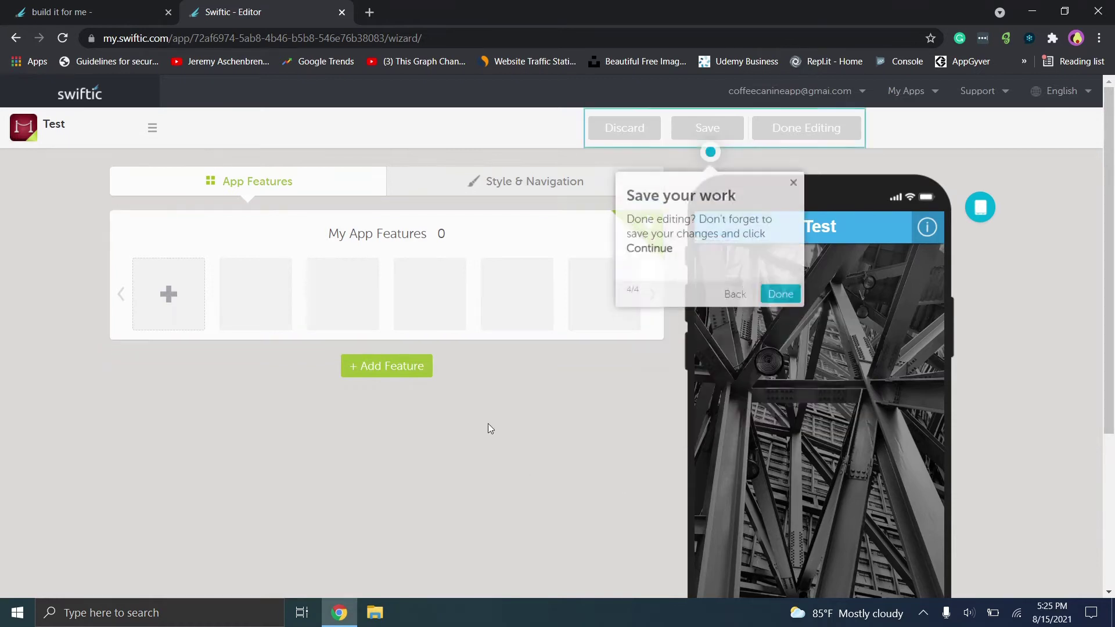
Finish the tour, add a Scratch Card feature, and start editing its feature name.
left_click(779, 291)
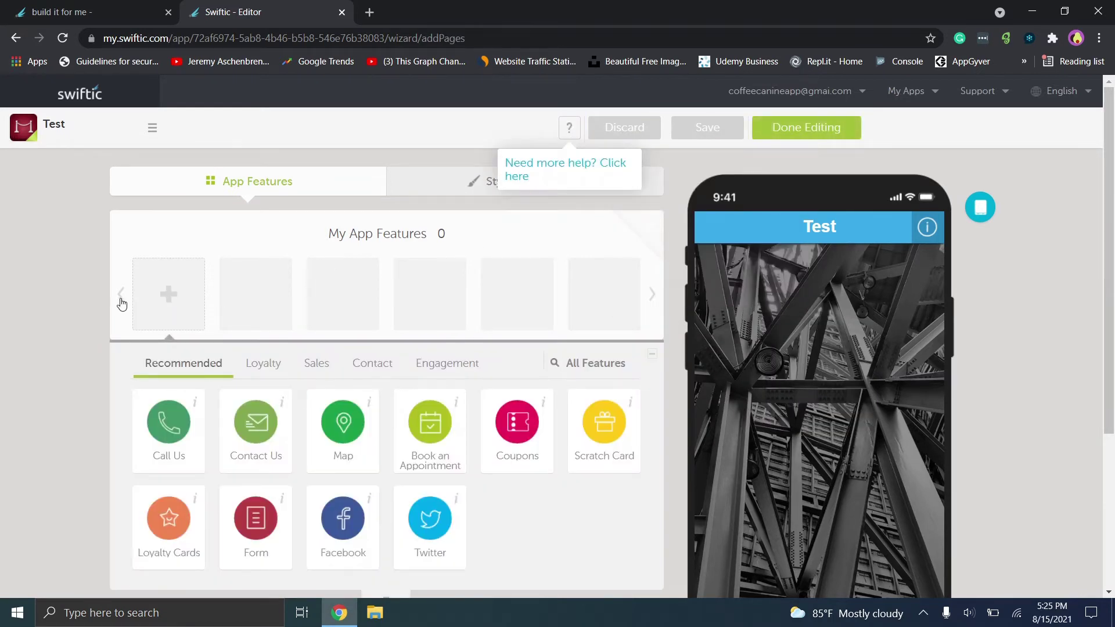
scroll(1114, 173, "down", 1)
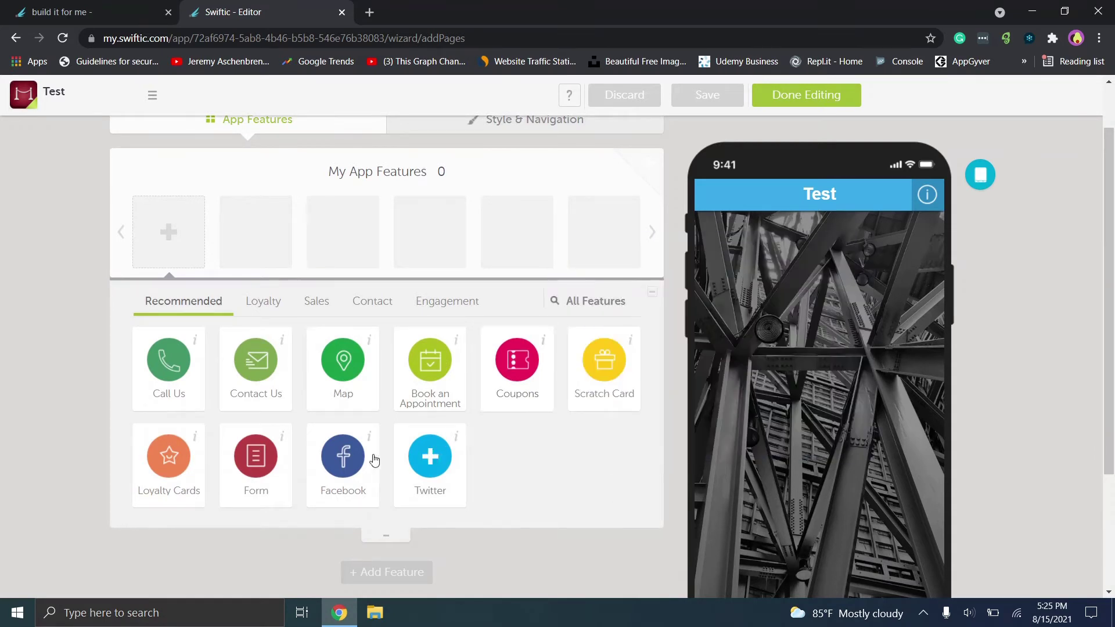
left_click(604, 362)
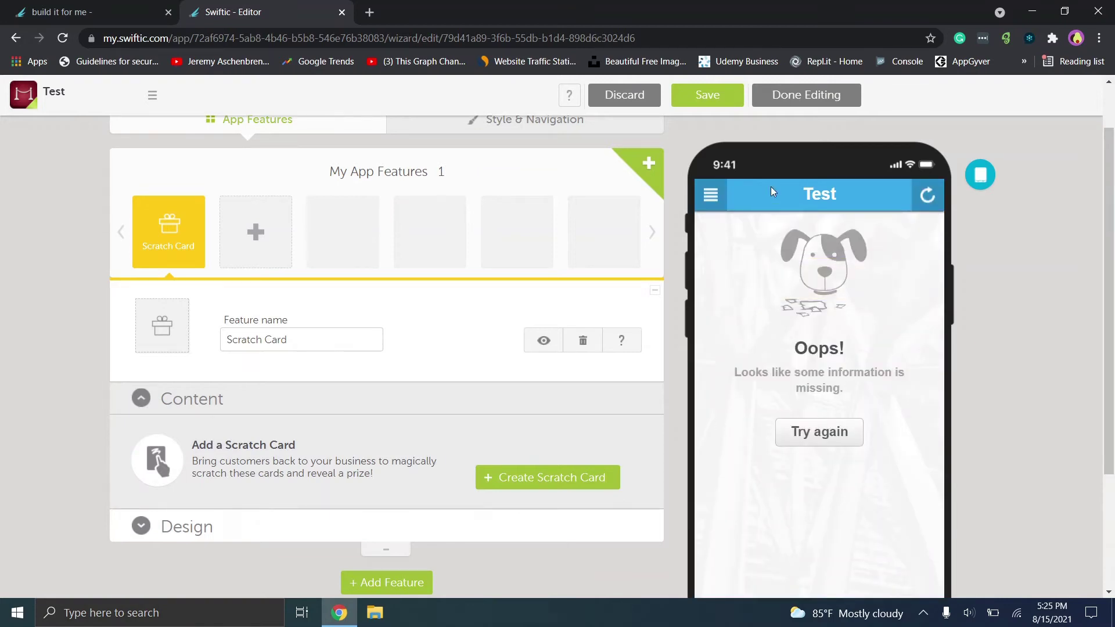
left_click(306, 342)
Name the feature 'Test Scratch Card' and enter heading 'Heading' and message 'Message'.
type("Test")
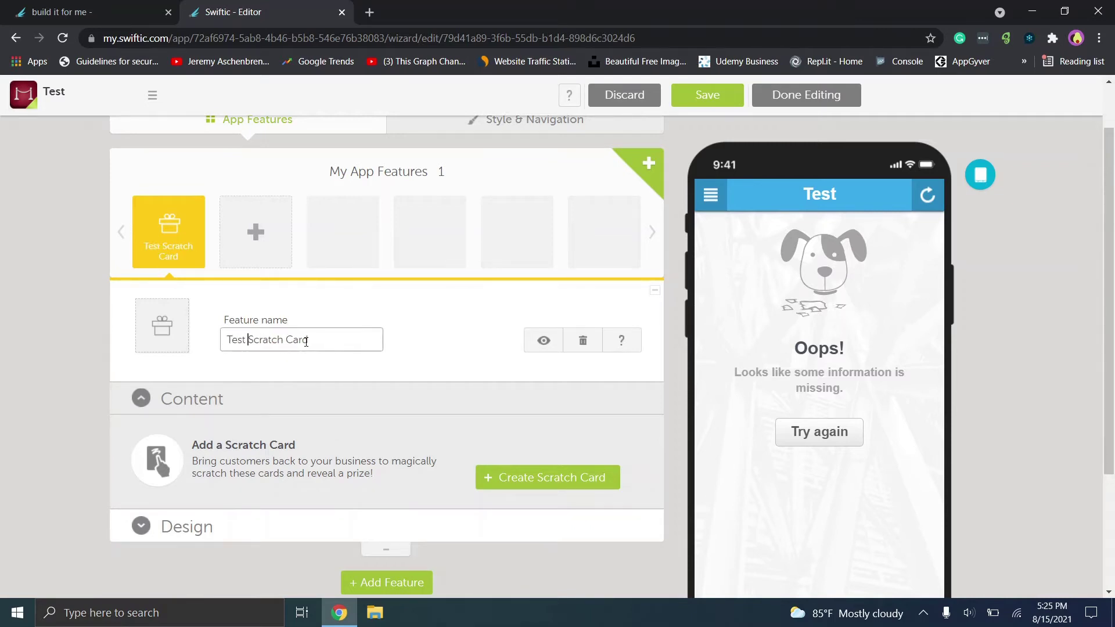
left_click(552, 476)
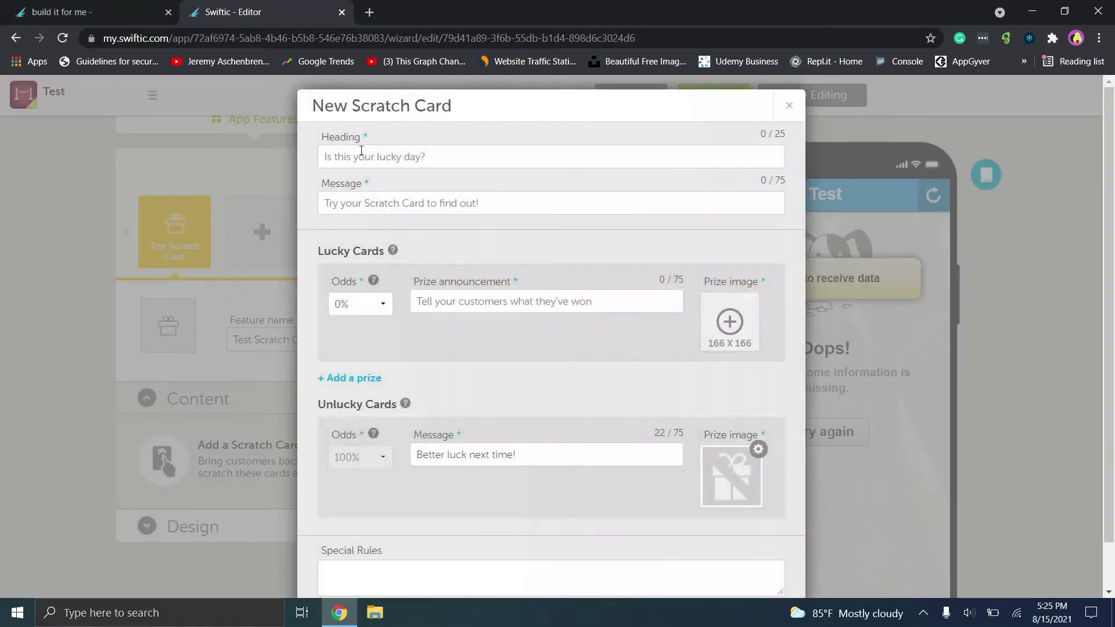
left_click(366, 155)
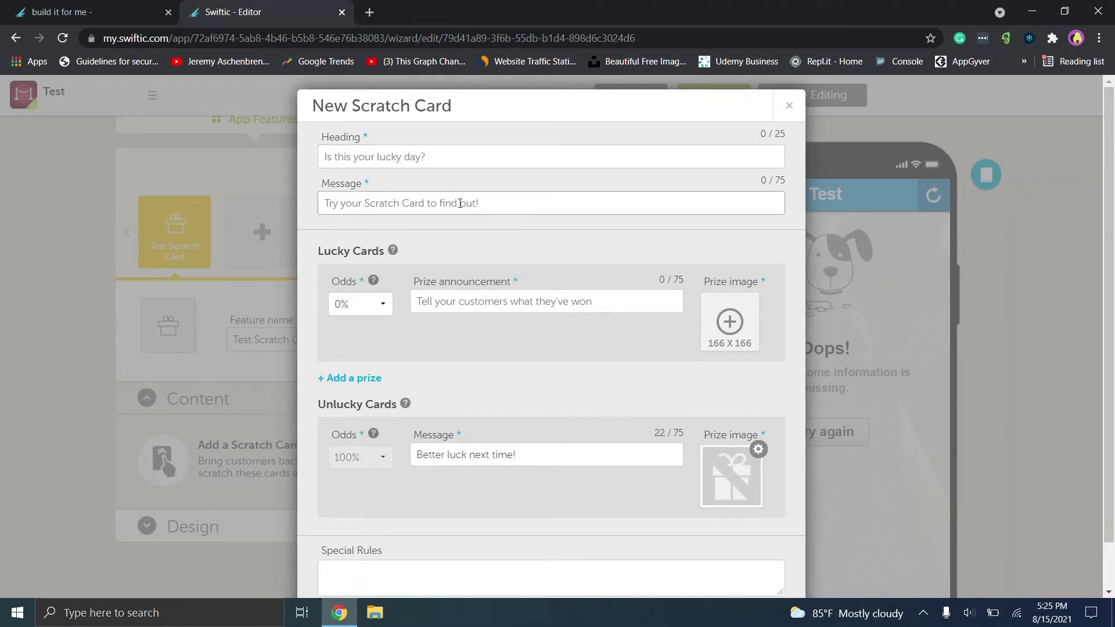
type("Message")
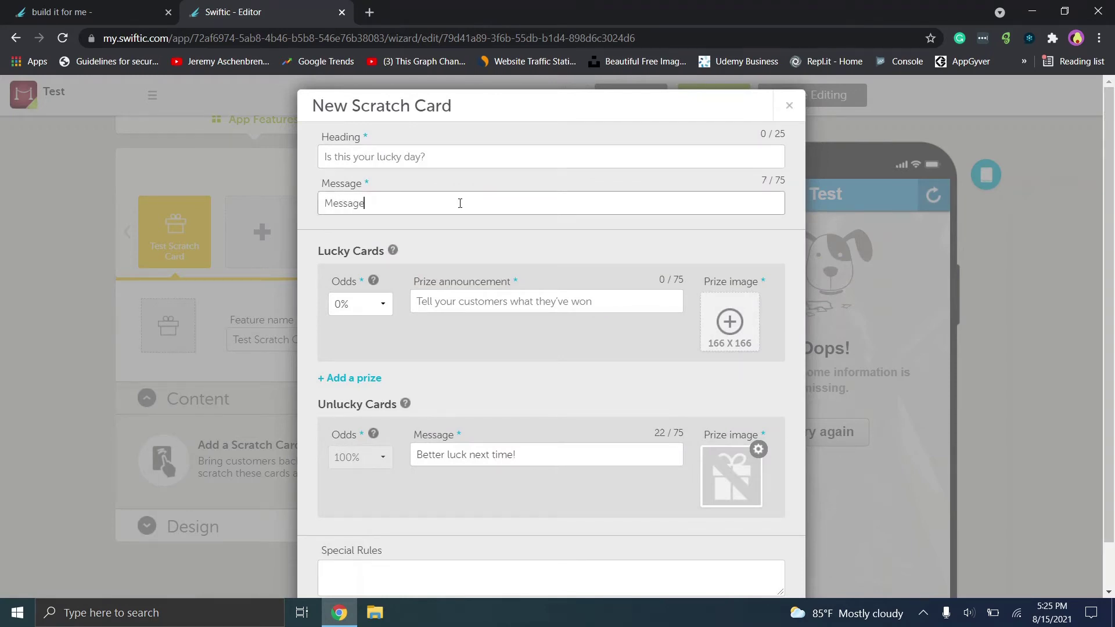
left_click(453, 156)
type("HEa")
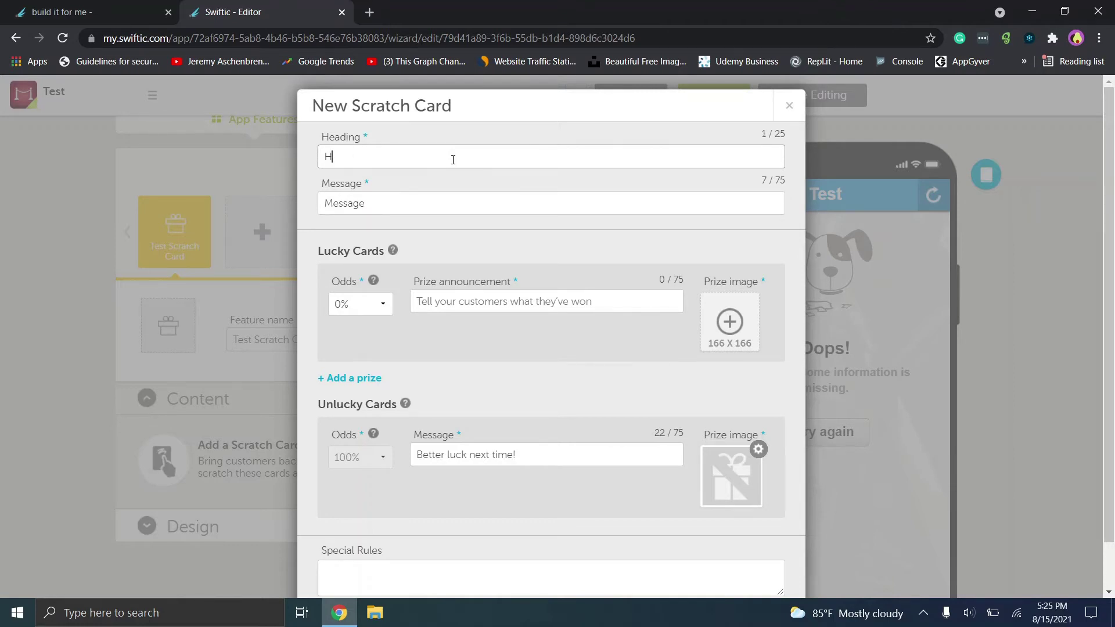
Set lucky odds to 100%, prize text 'Surprise', and the dog photo as prize image.
left_click(360, 308)
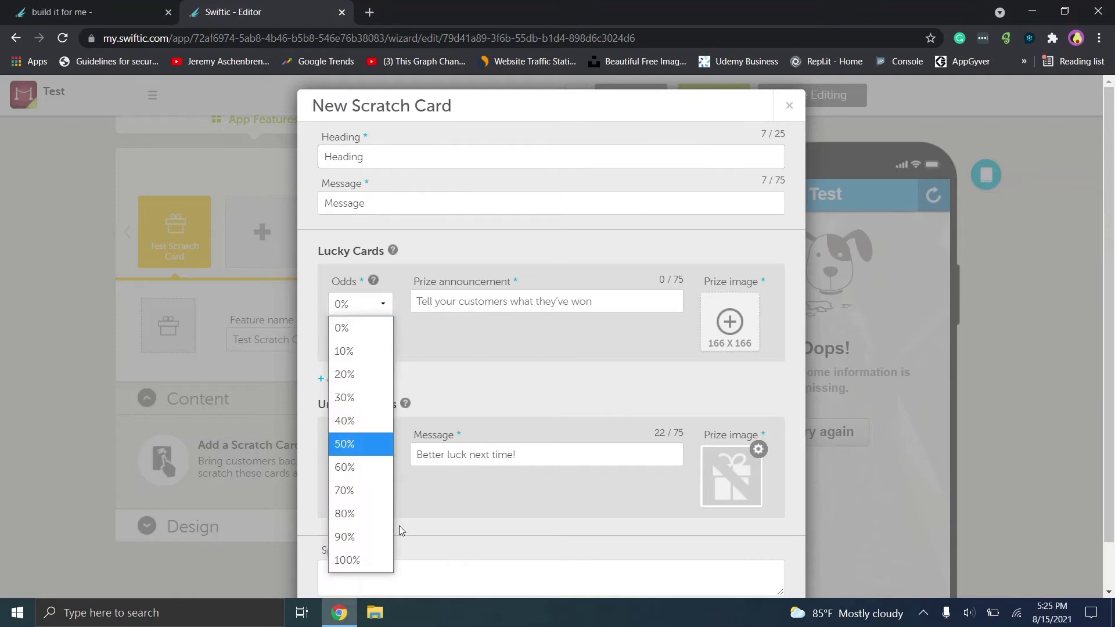
left_click(372, 560)
left_click(487, 306)
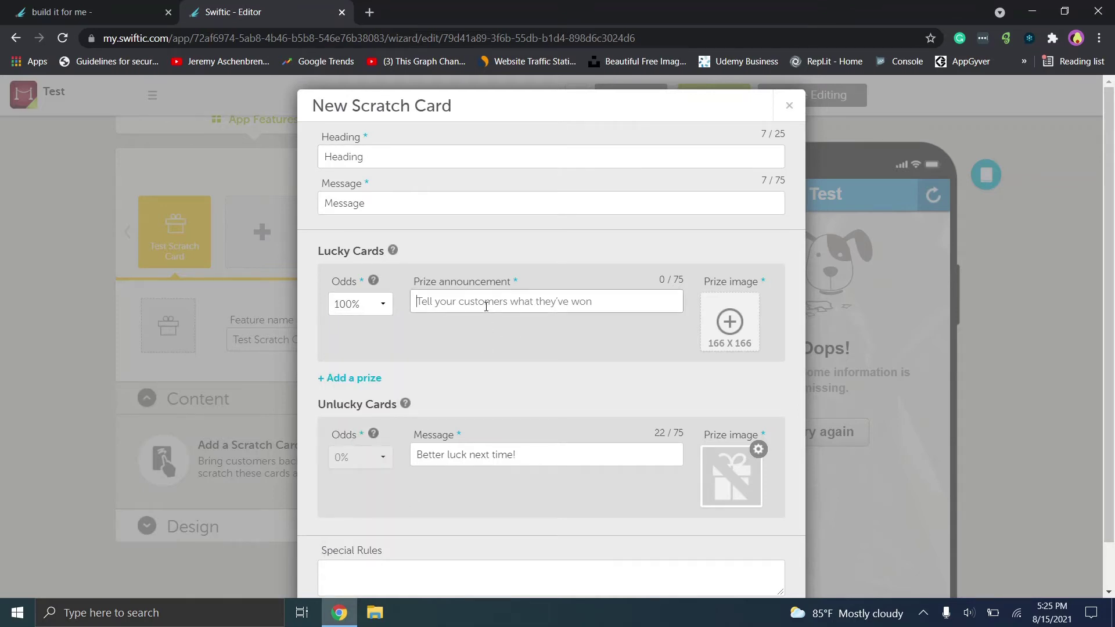
type("Surprise")
scroll(741, 326, "down", 1)
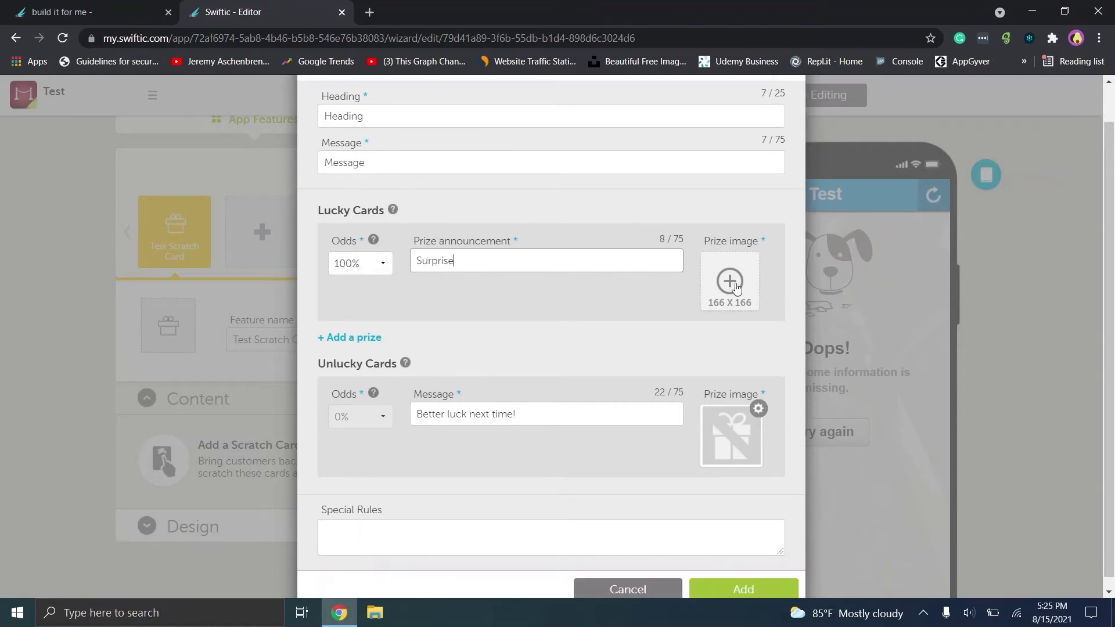
left_click(730, 282)
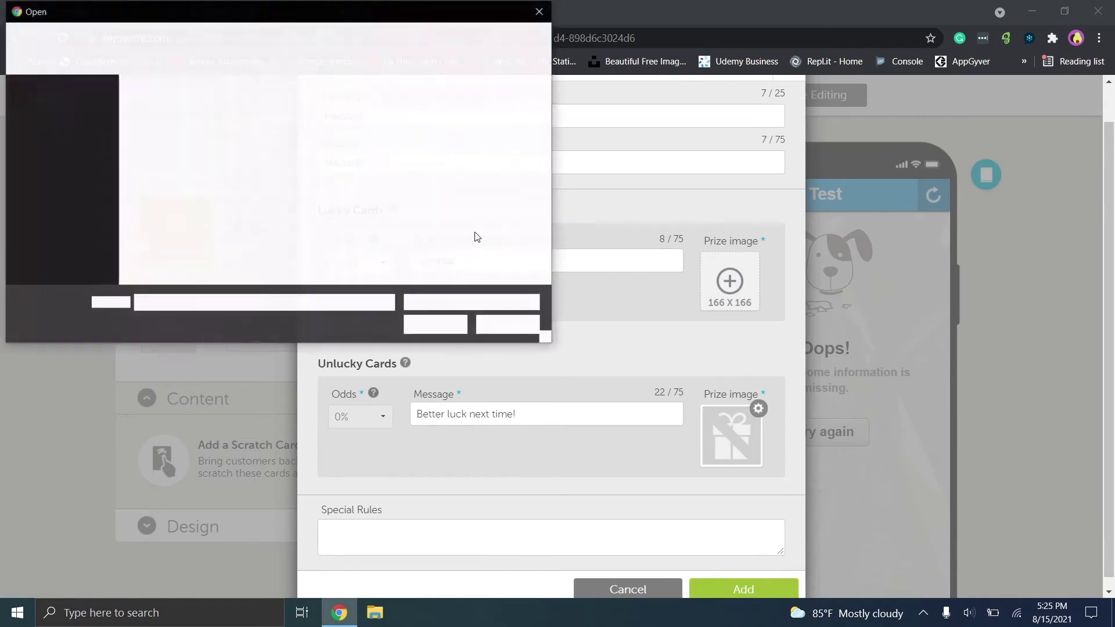
double_click(168, 152)
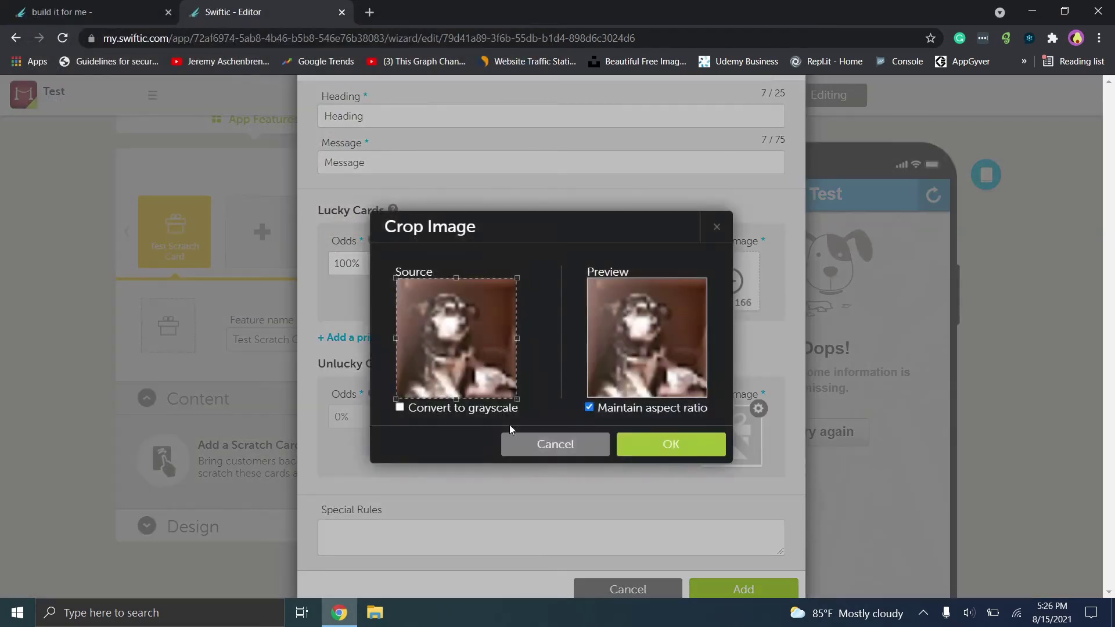
left_click(669, 457)
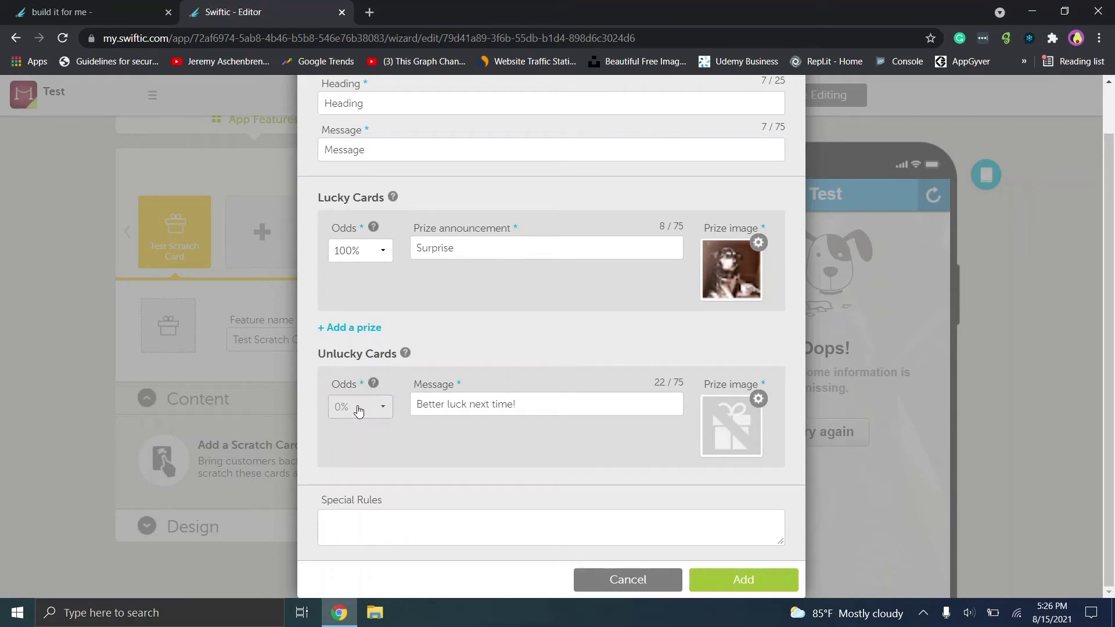
Try 90% lucky odds, restore 100%, and add the scratch card.
left_click(360, 251)
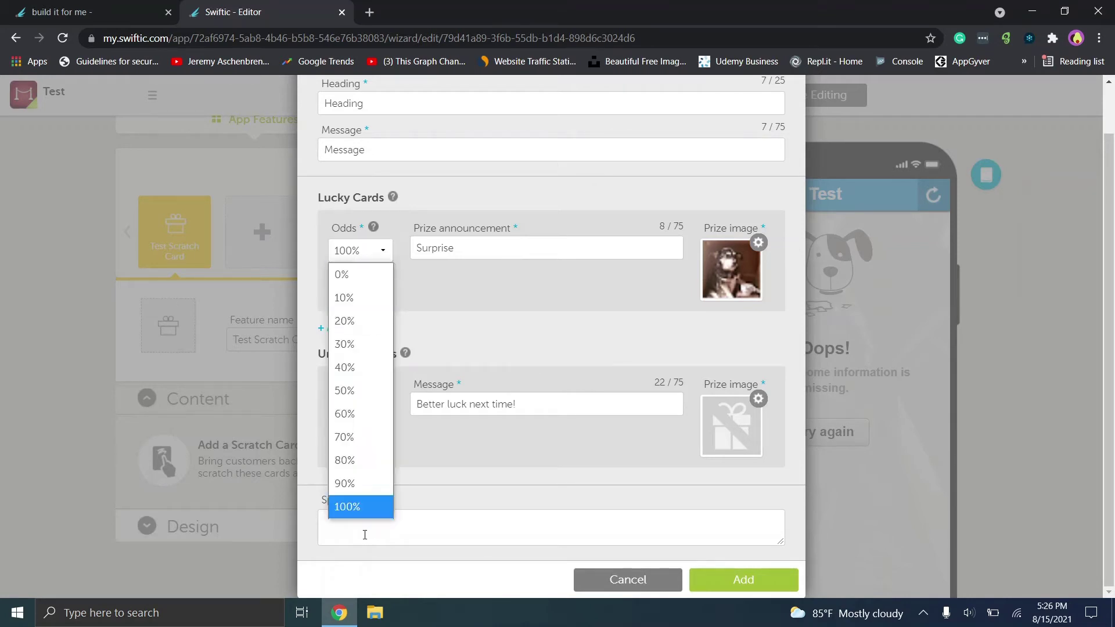
left_click(352, 485)
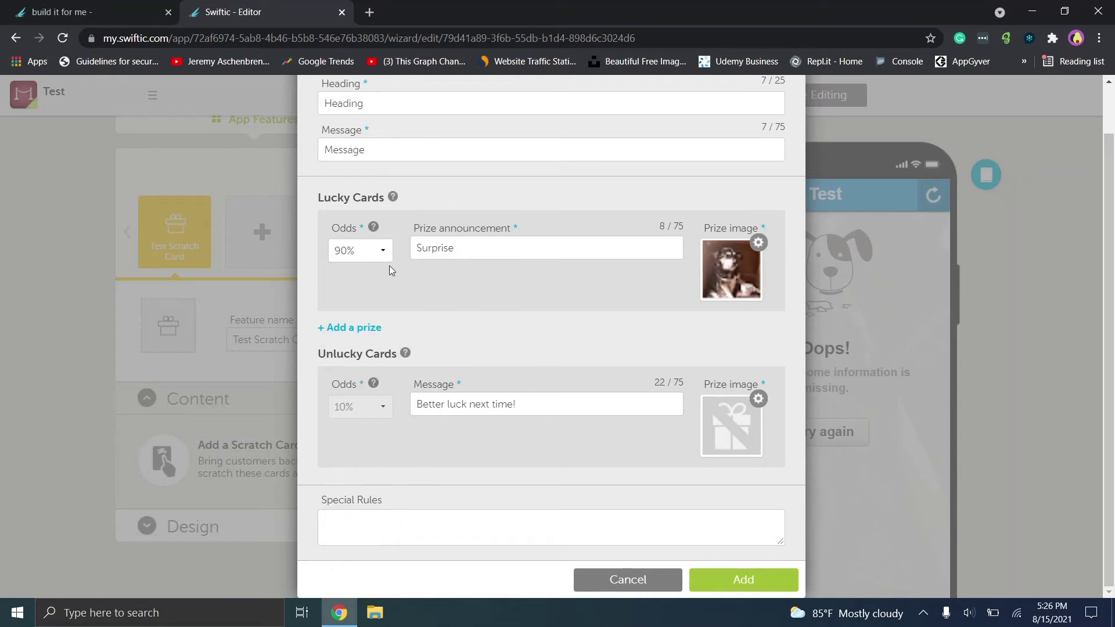
left_click(361, 258)
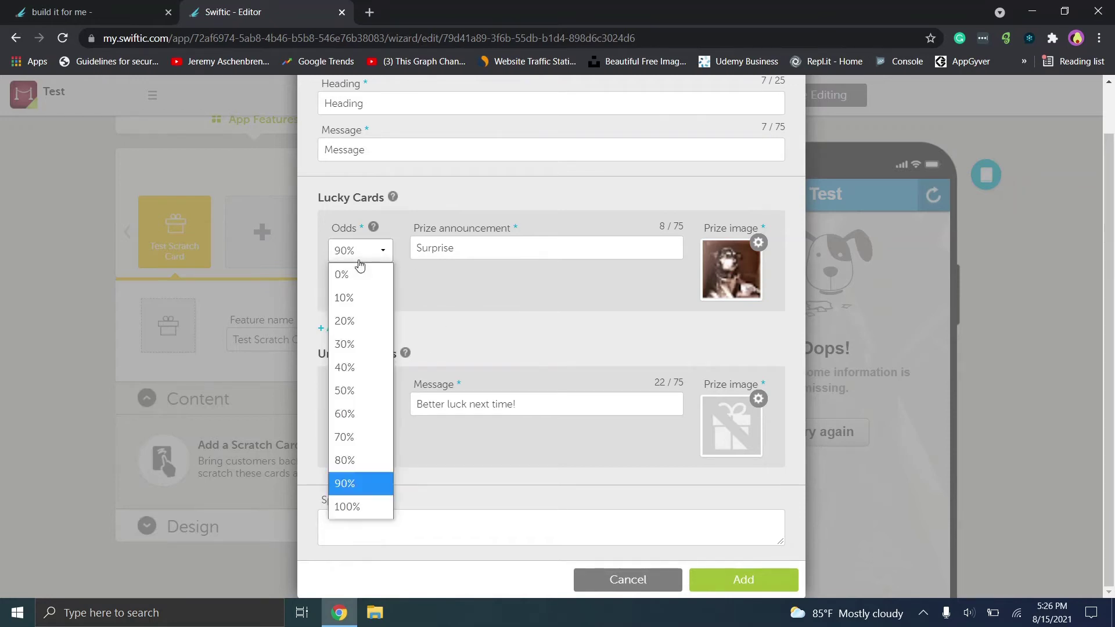
left_click(350, 510)
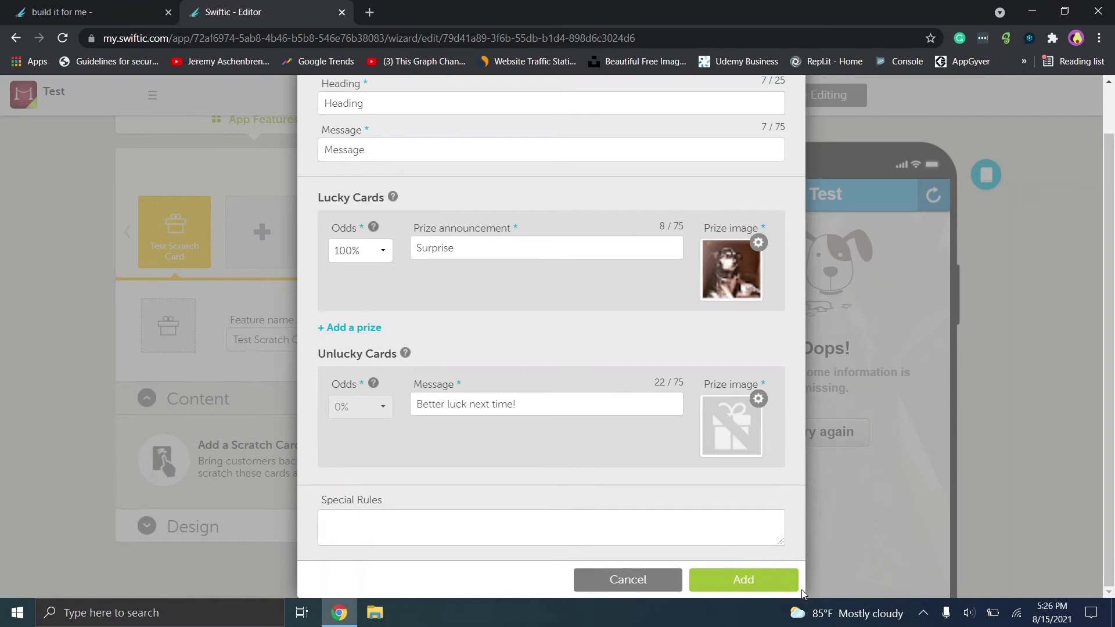
left_click(775, 584)
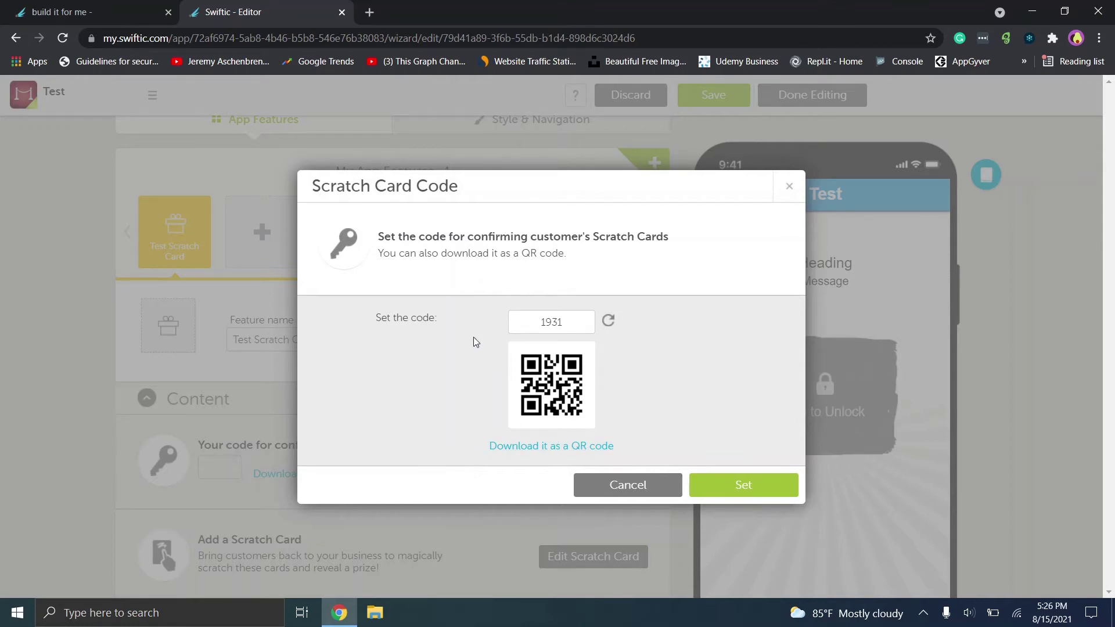
left_click(722, 488)
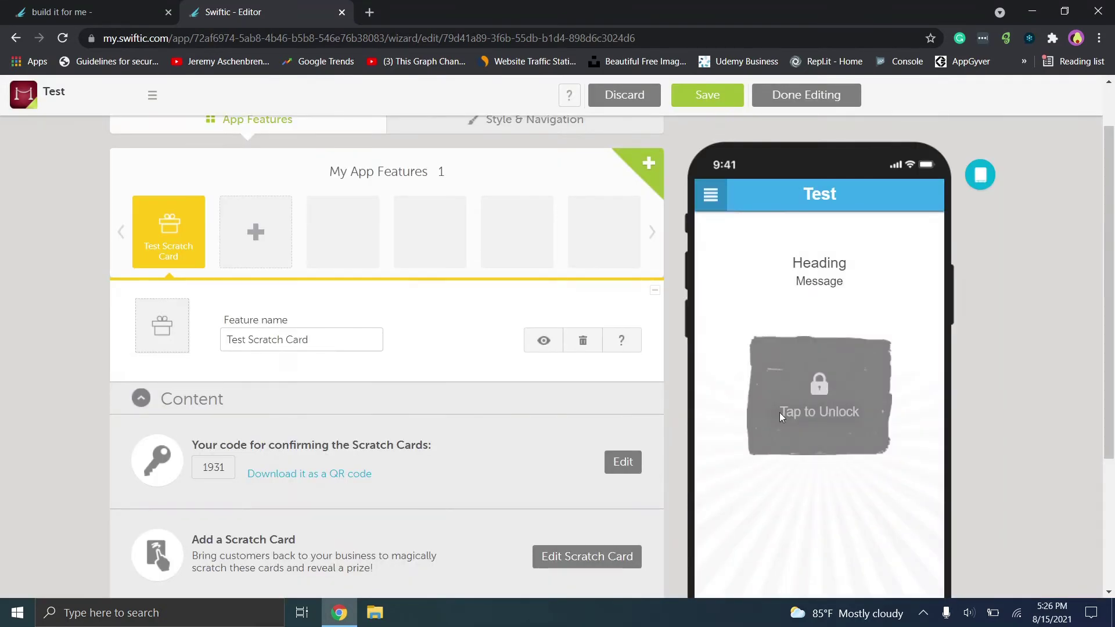
Unlock the preview scratch card with a code and scratch it to reveal the prize.
left_click(820, 395)
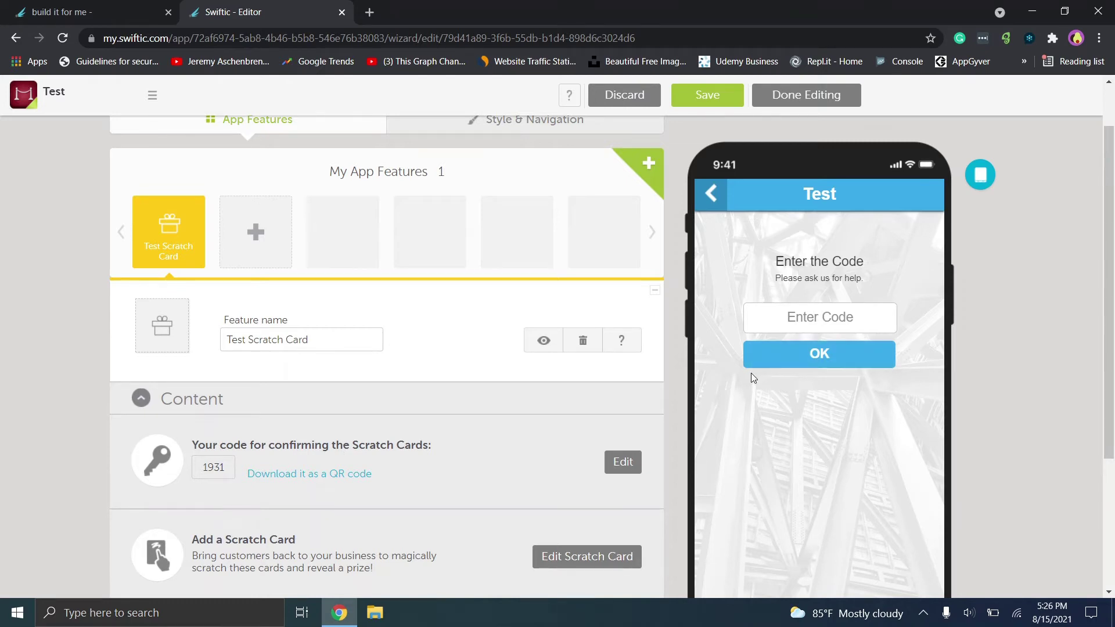
left_click(815, 321)
type("1")
left_click(821, 357)
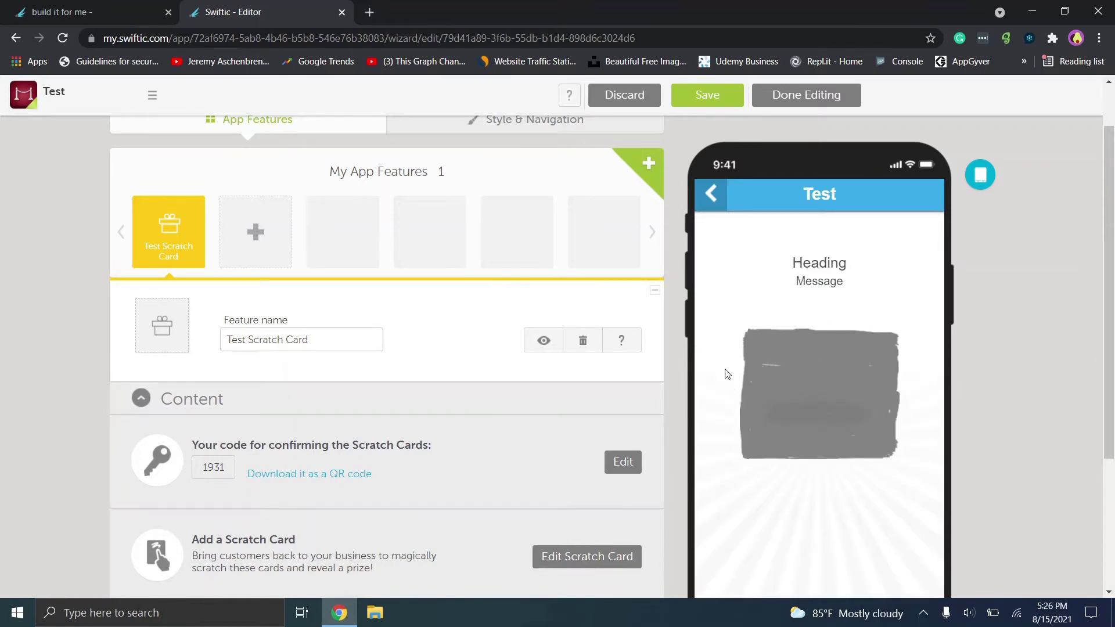
mouse_move(745, 432)
left_mouse_down()
mouse_move(832, 376)
mouse_move(813, 378)
mouse_move(836, 324)
mouse_move(830, 442)
mouse_move(802, 365)
mouse_move(836, 364)
mouse_move(773, 406)
mouse_move(832, 424)
left_mouse_up()
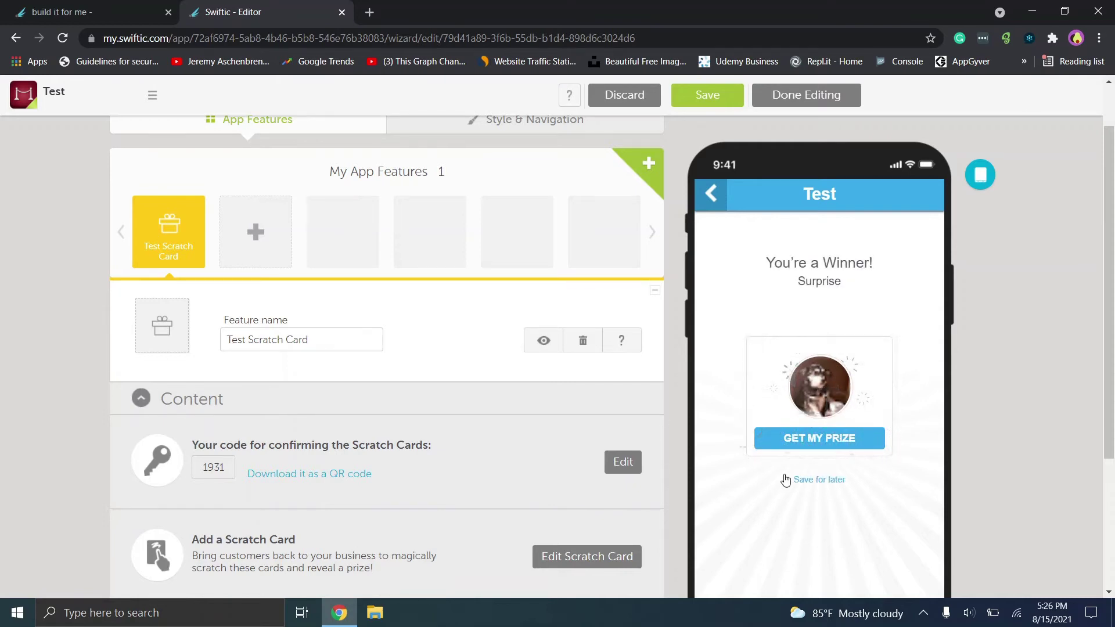
Redeem the revealed prize with confirmation code 1931.
left_click(807, 443)
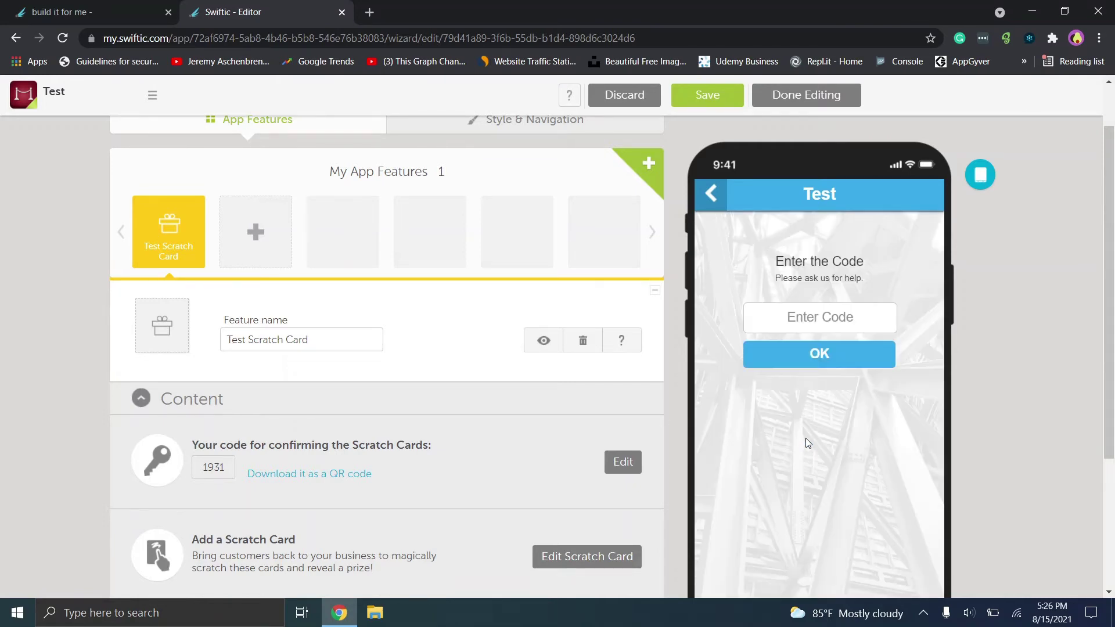
left_click(817, 354)
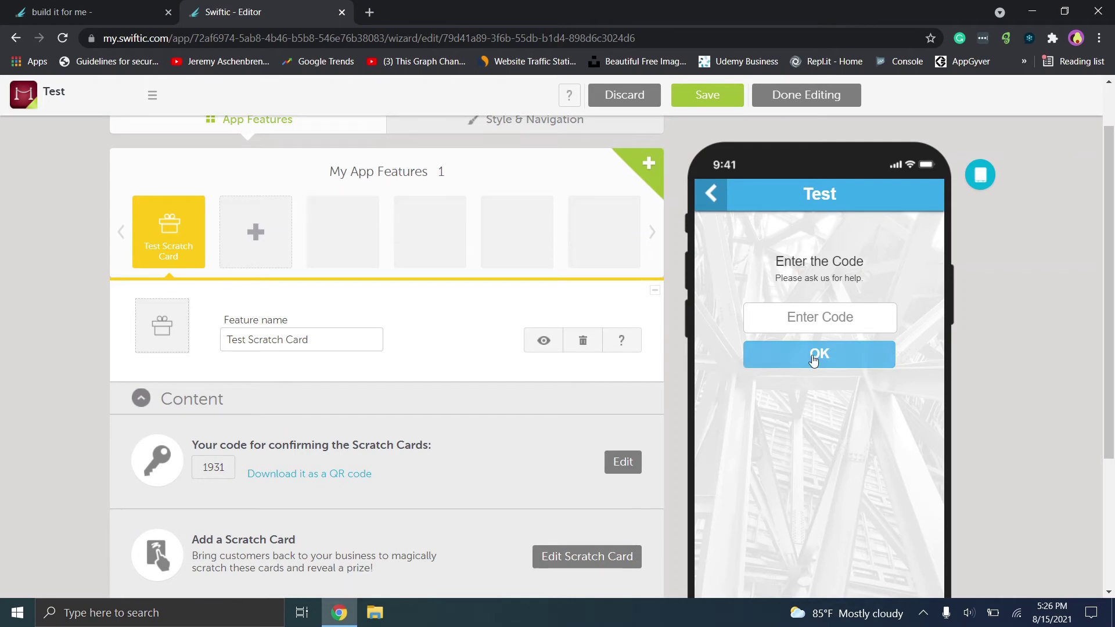
left_click(798, 317)
type("193")
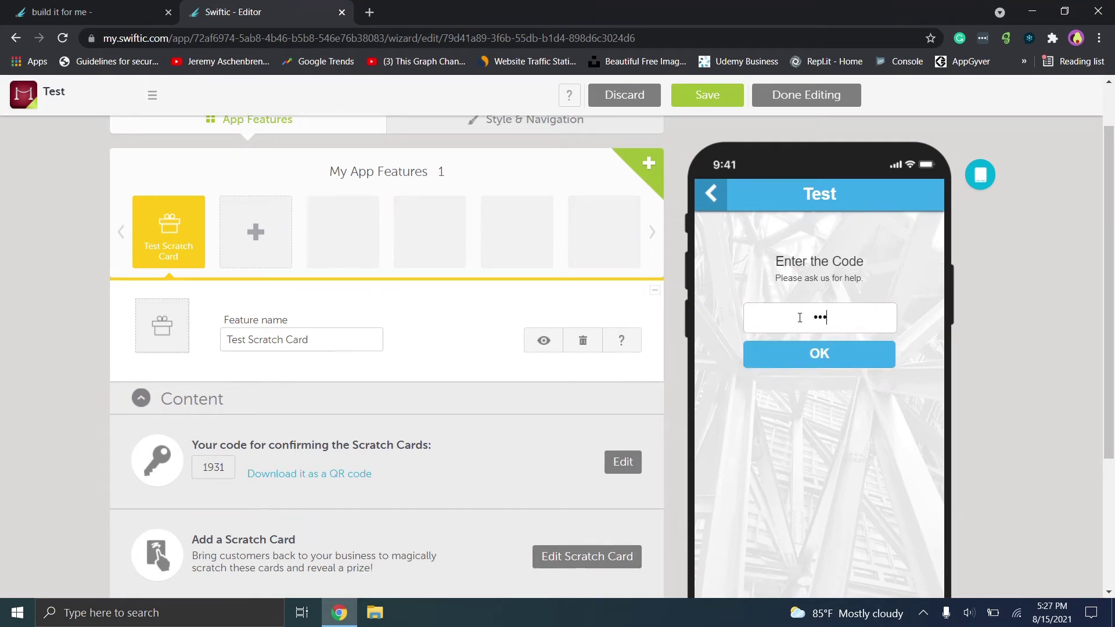
type("1")
key("Return")
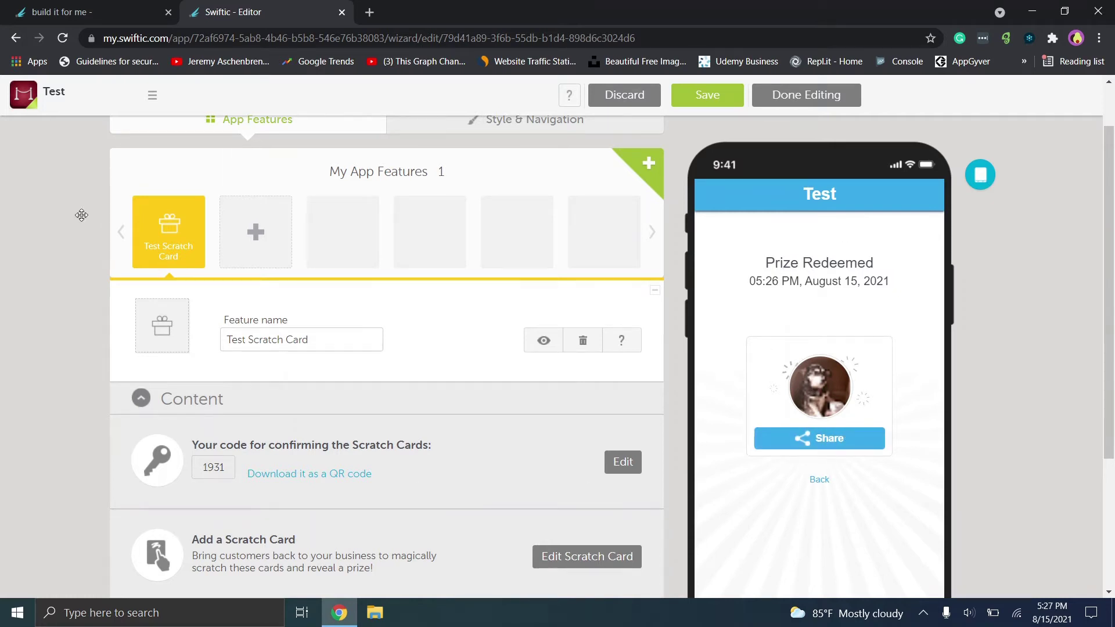
scroll(102, 218, "up", 1)
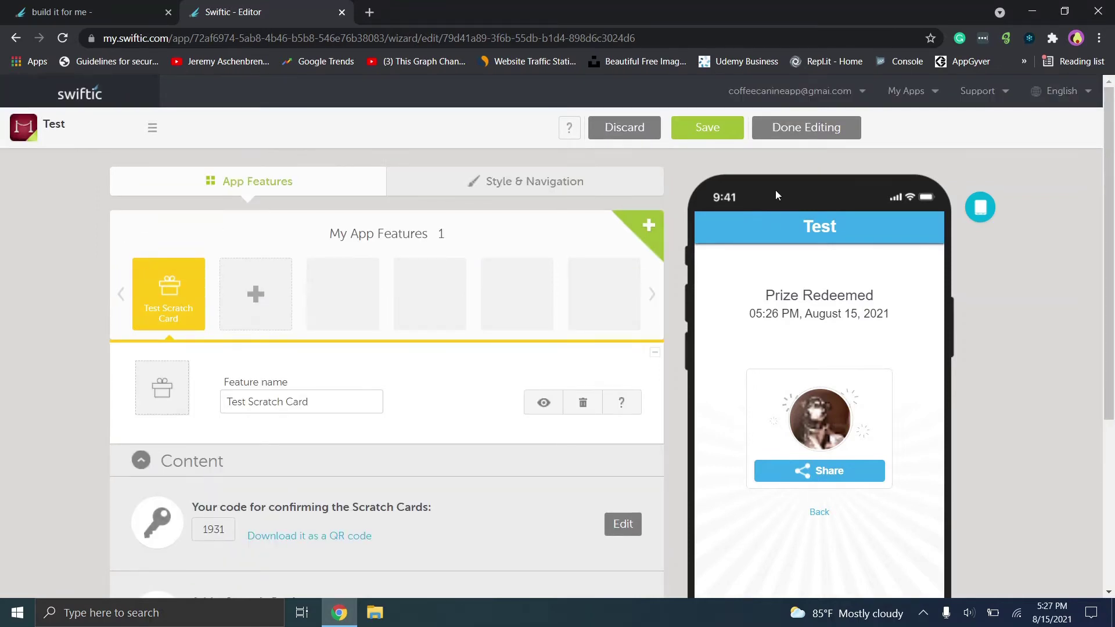
Save, then apply the Innovation theme with the large-icon navigation layout and save again.
left_click(722, 133)
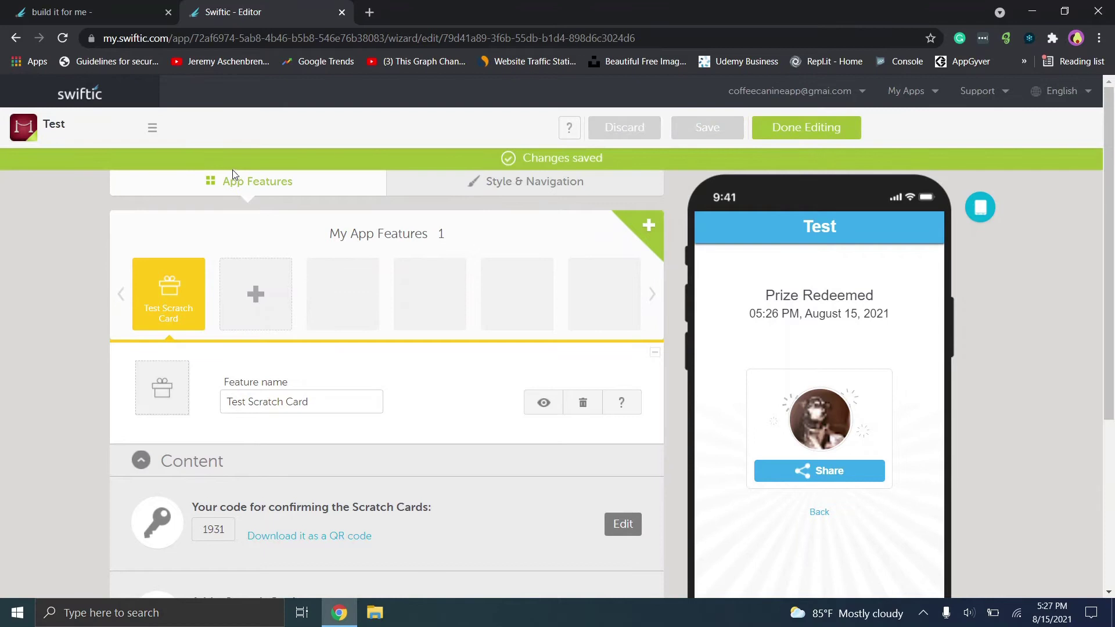
left_click(511, 185)
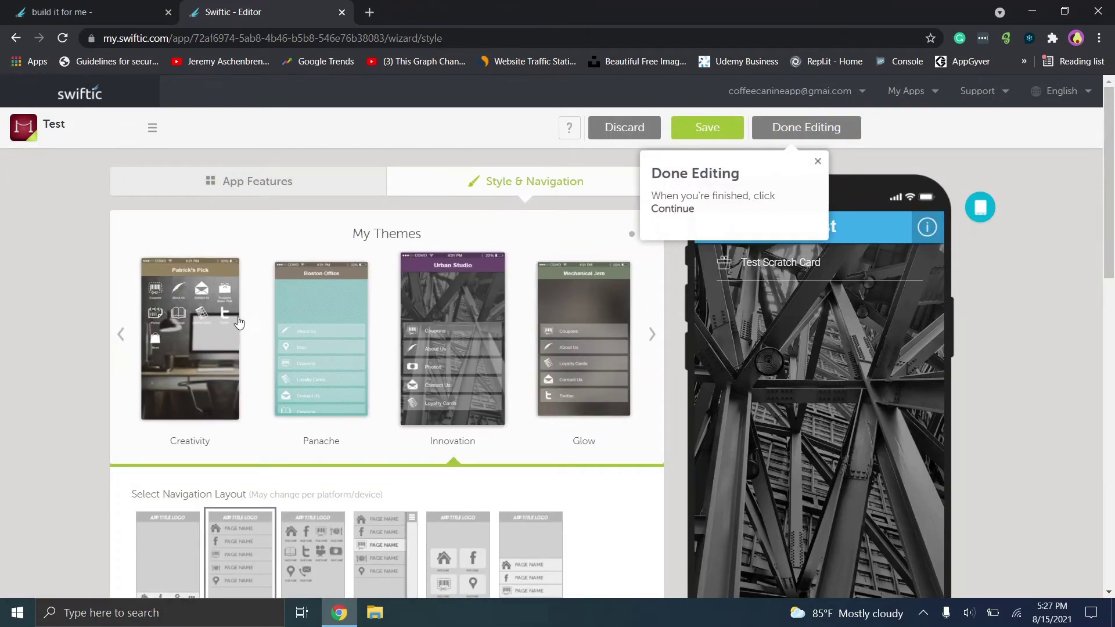
left_click(481, 312)
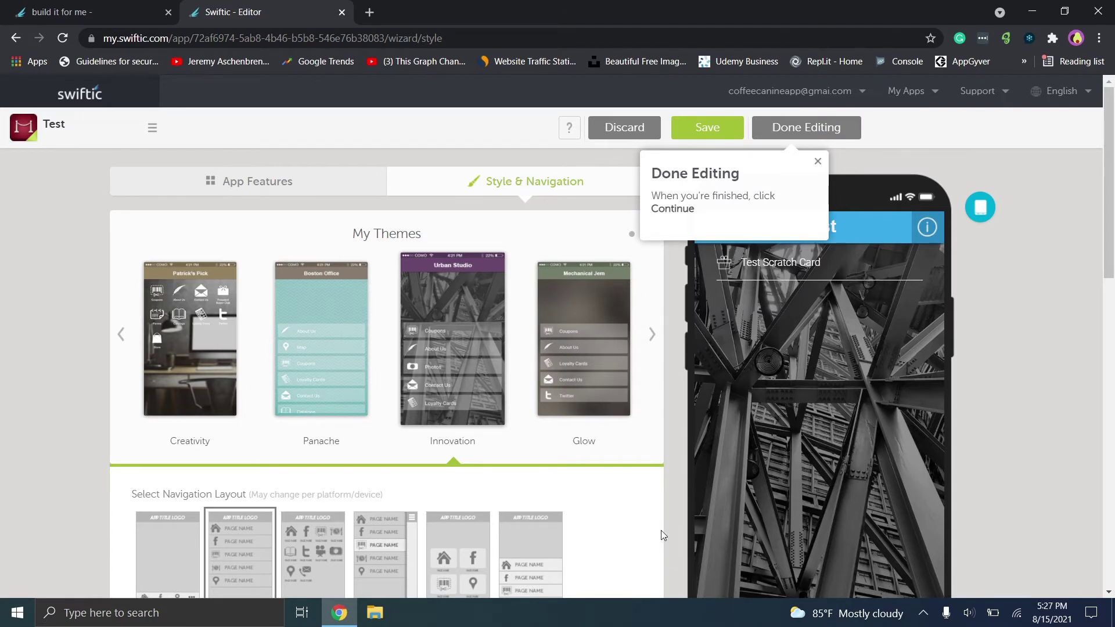
left_click(310, 575)
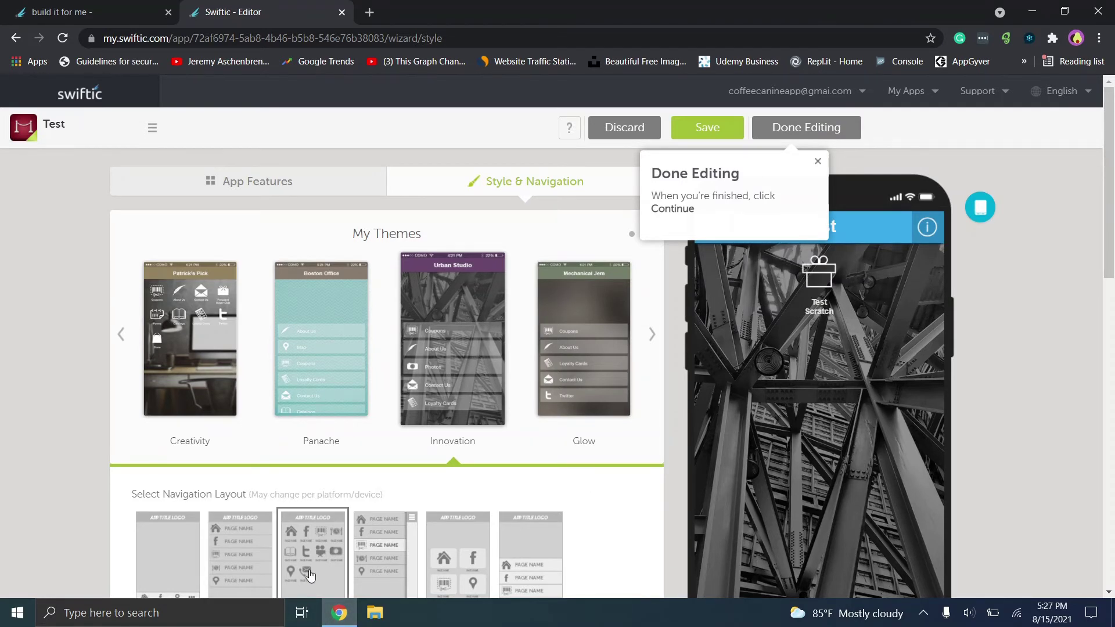
left_click(465, 566)
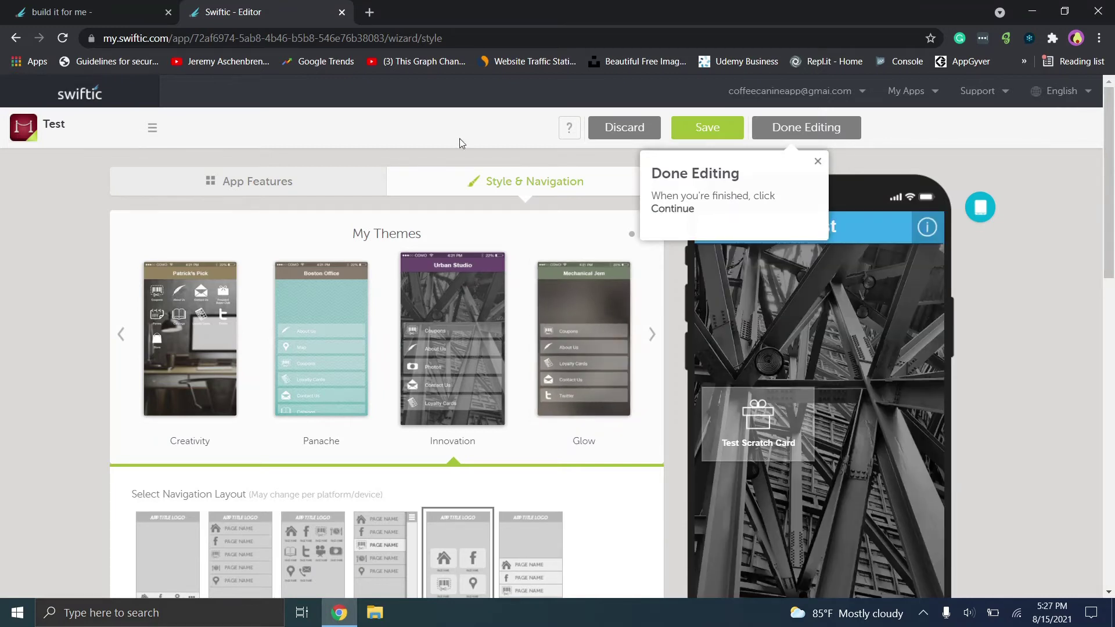
left_click(821, 135)
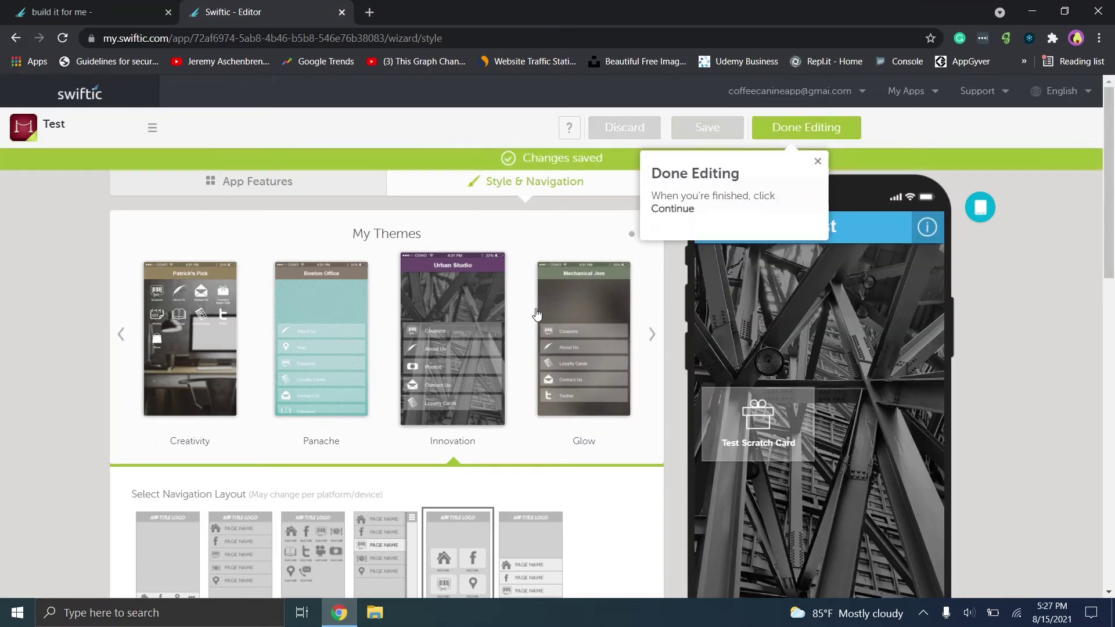
scroll(386, 289, "down", 3)
scroll(387, 289, "up", 2)
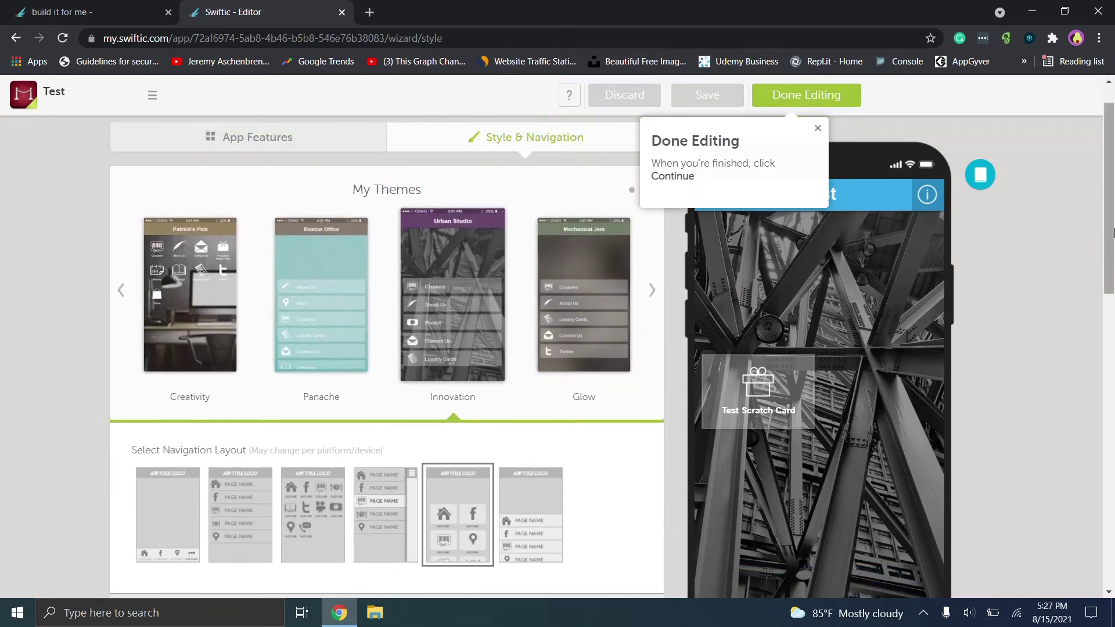
left_click_drag(1113, 233, 1114, 338)
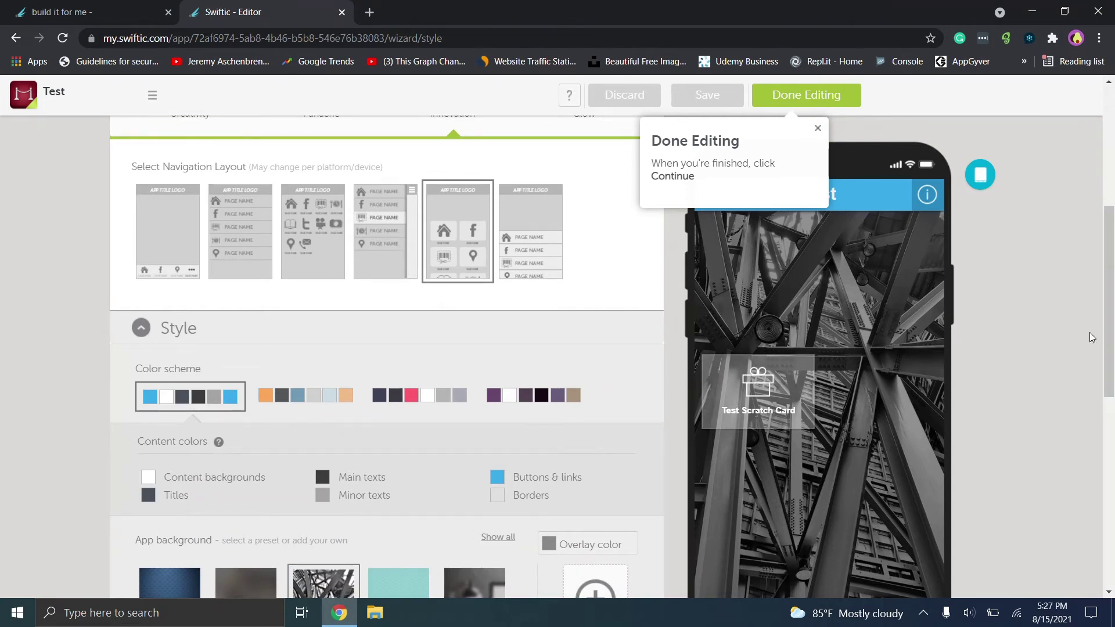
left_click_drag(1110, 334, 1111, 448)
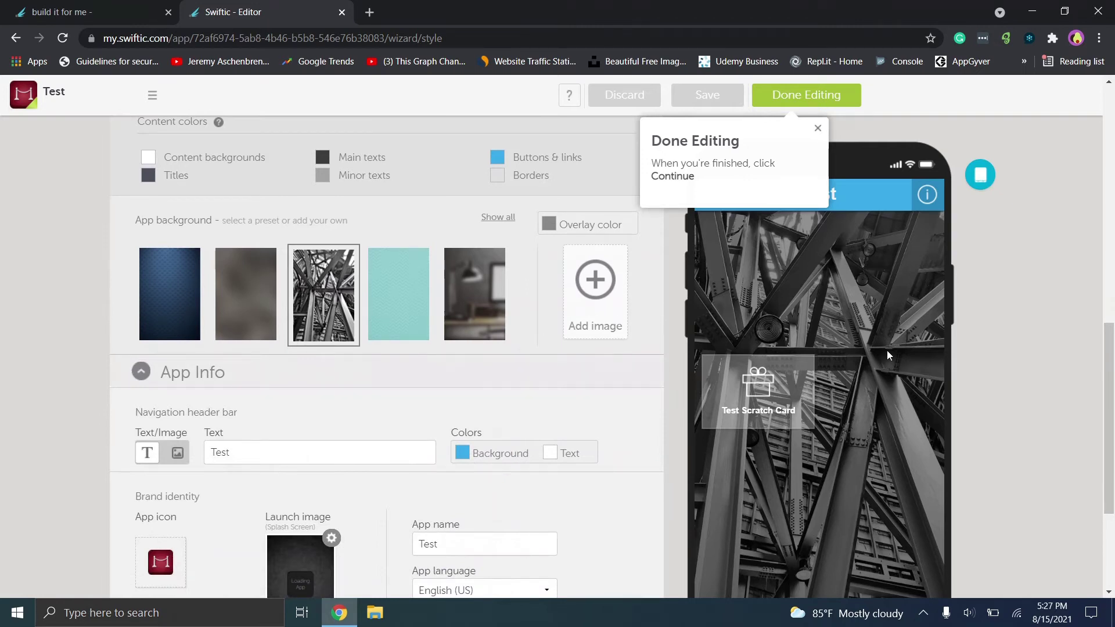
scroll(1112, 310, "up", 5)
scroll(1112, 311, "down", 10)
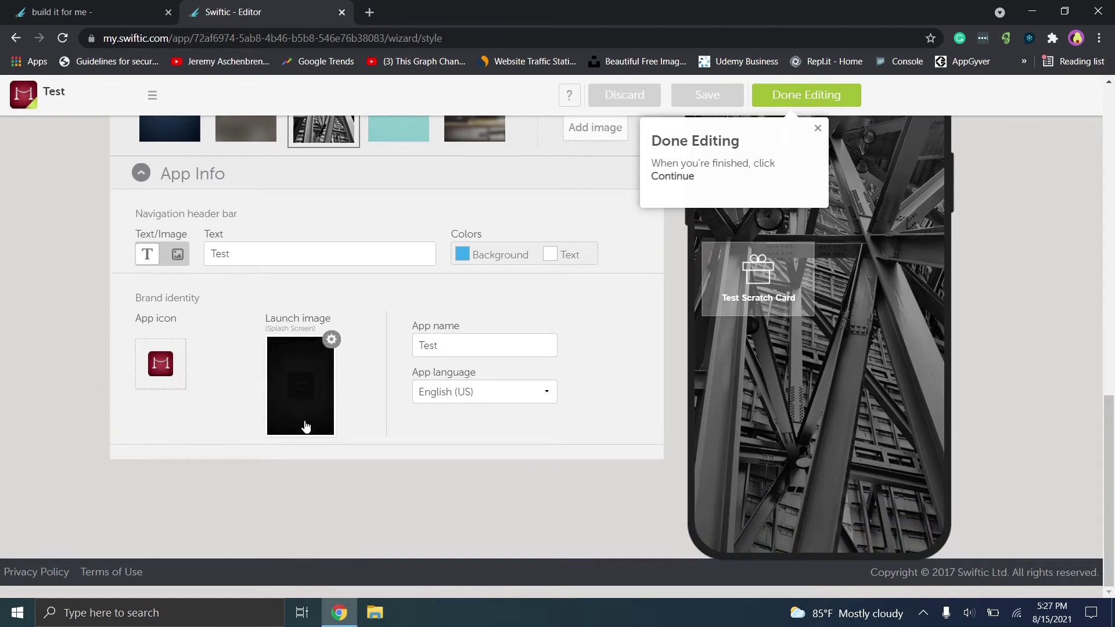
mouse_move(321, 423)
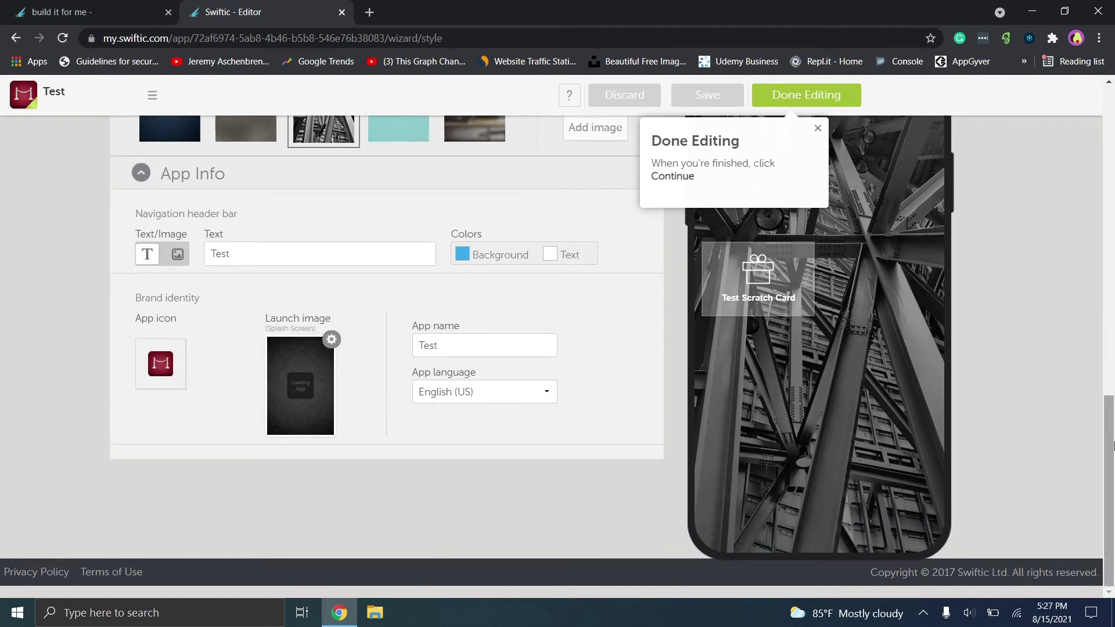
left_click_drag(1104, 419, 1102, 103)
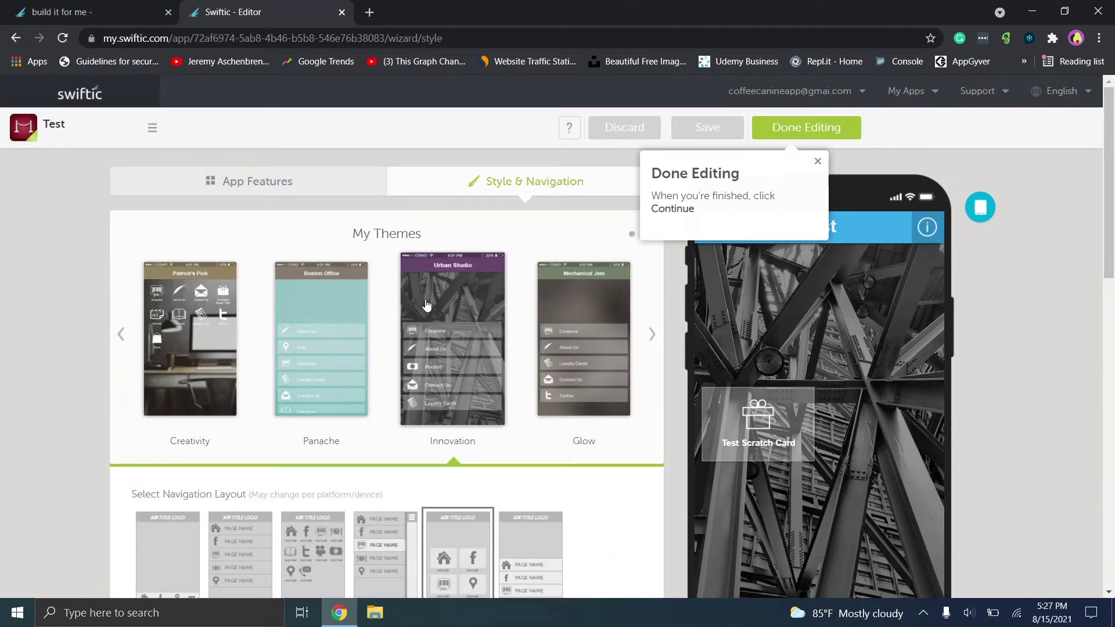
From the app's feature list, bring up the All Features catalog and scroll down through it.
left_click(344, 185)
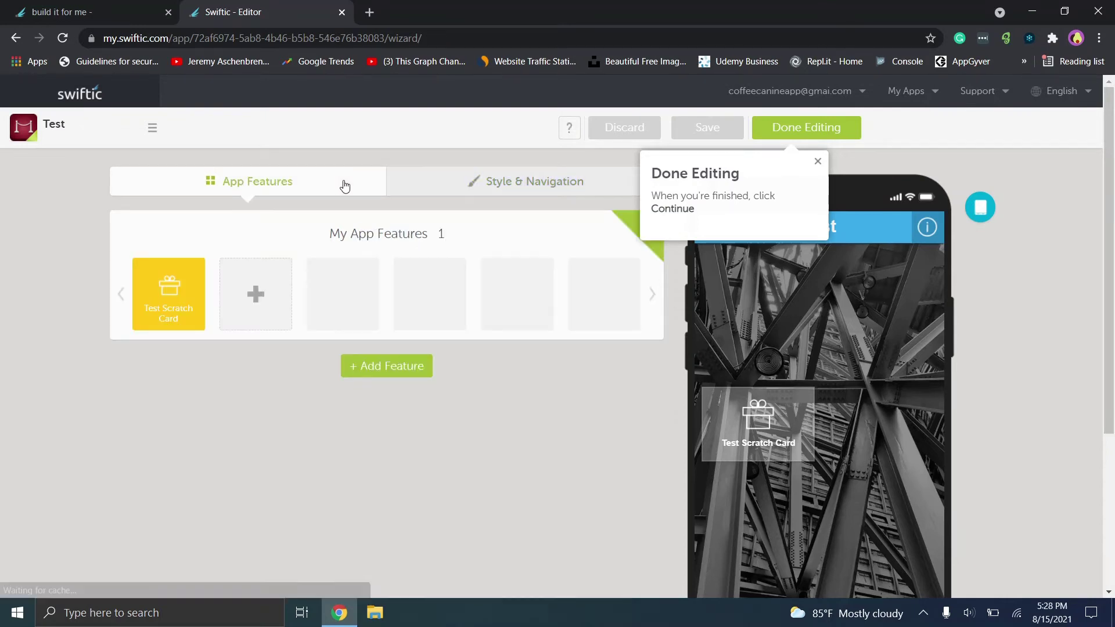
left_click(355, 365)
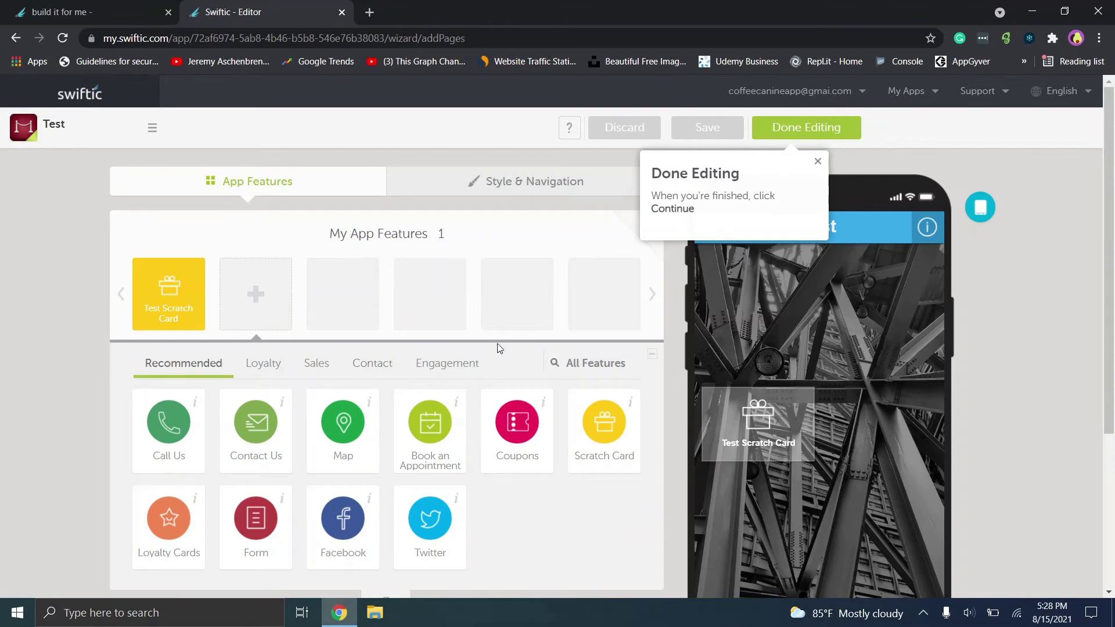
scroll(880, 299, "down", 2)
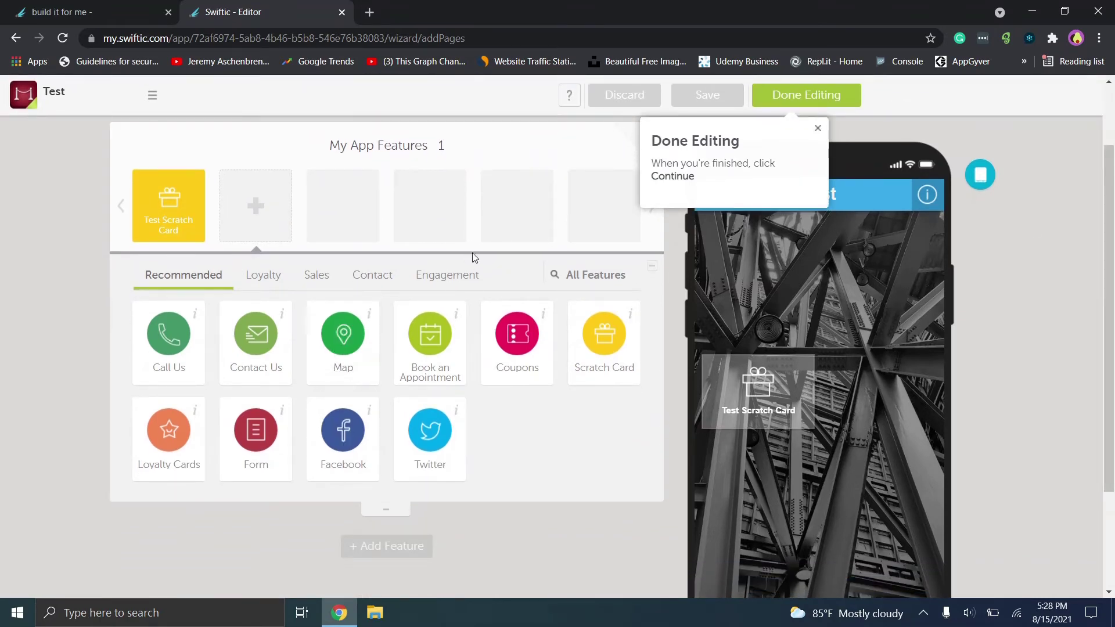
left_click(611, 282)
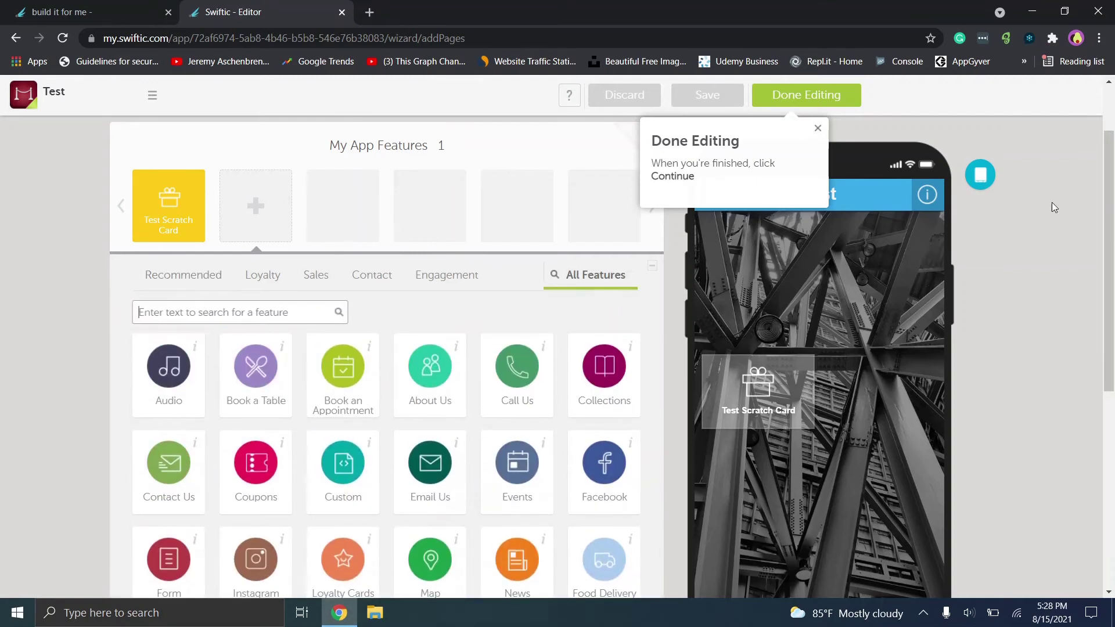
left_click_drag(1104, 207, 1114, 306)
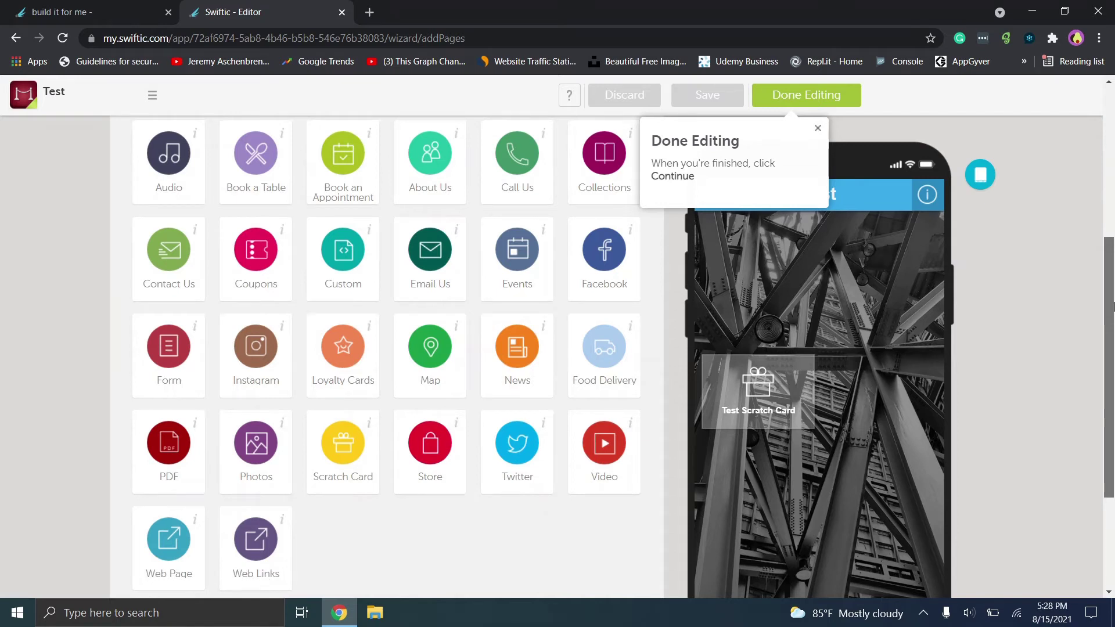
scroll(1113, 307, "down", 1)
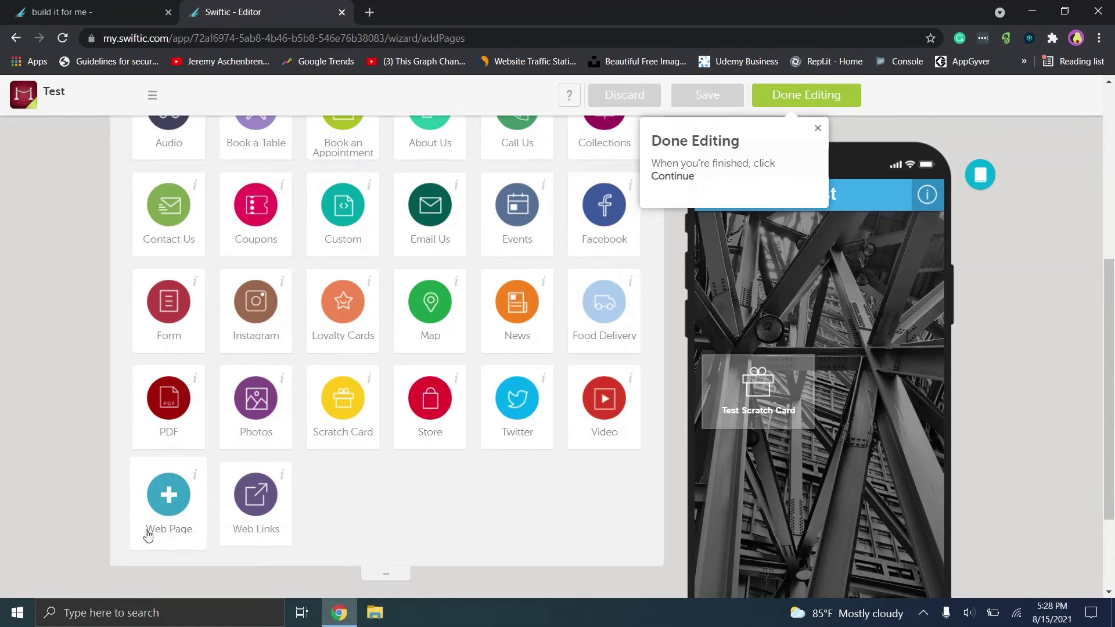
left_click(168, 510)
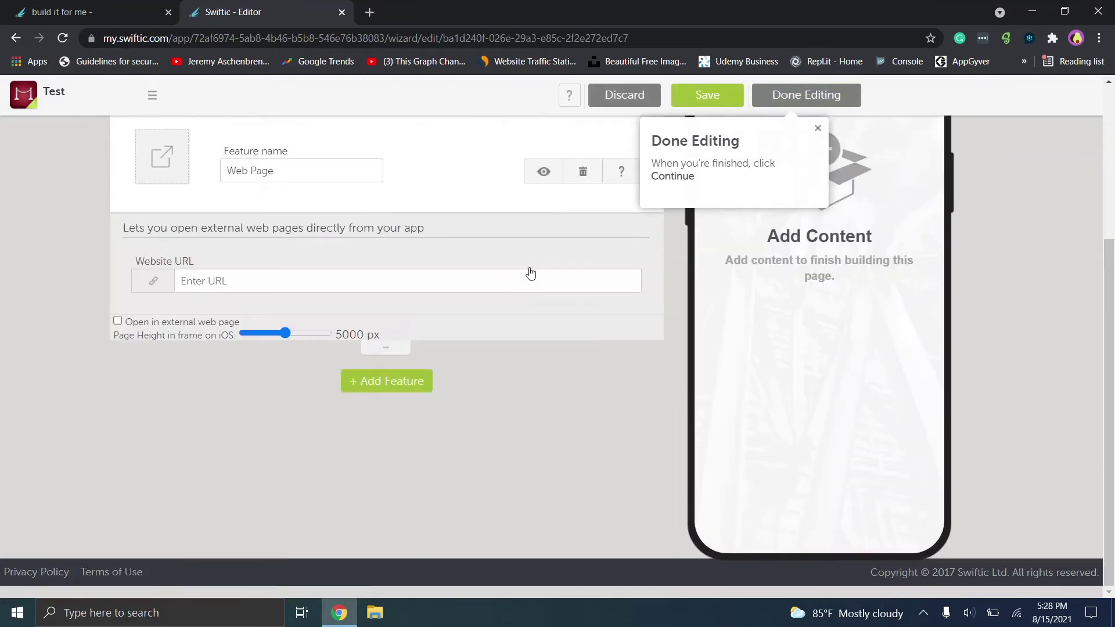
left_click(407, 279)
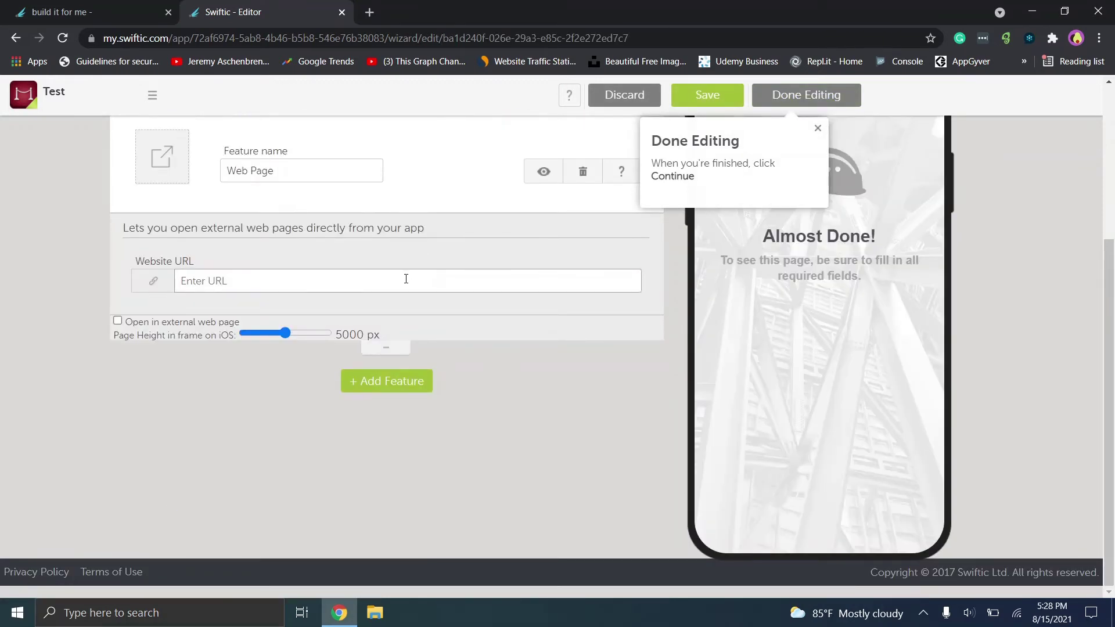
type("http:/www.google.com")
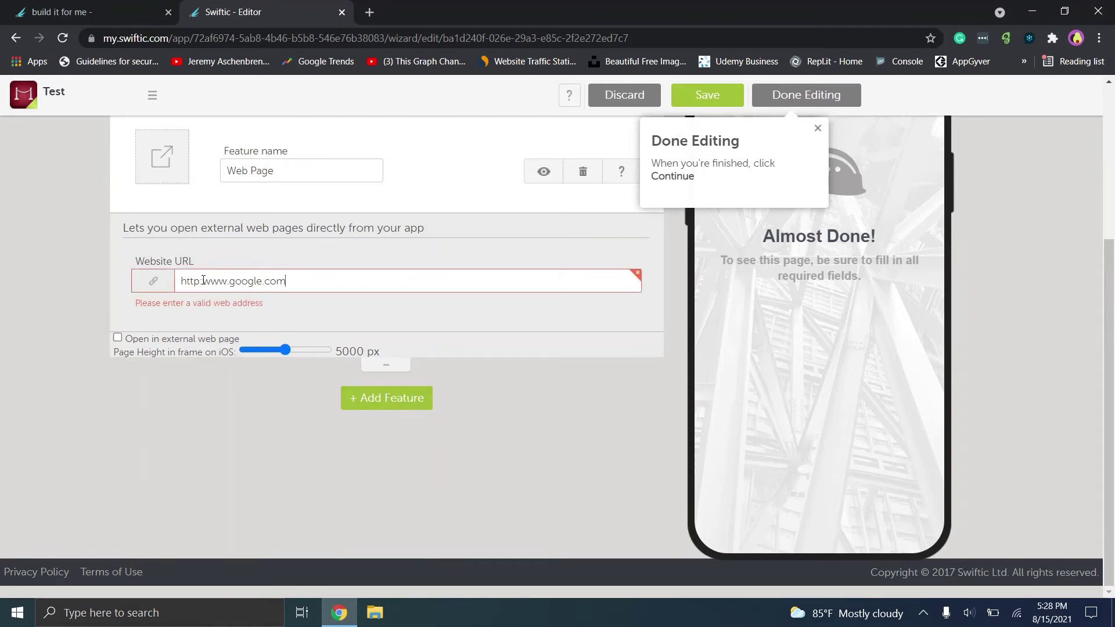
type("//")
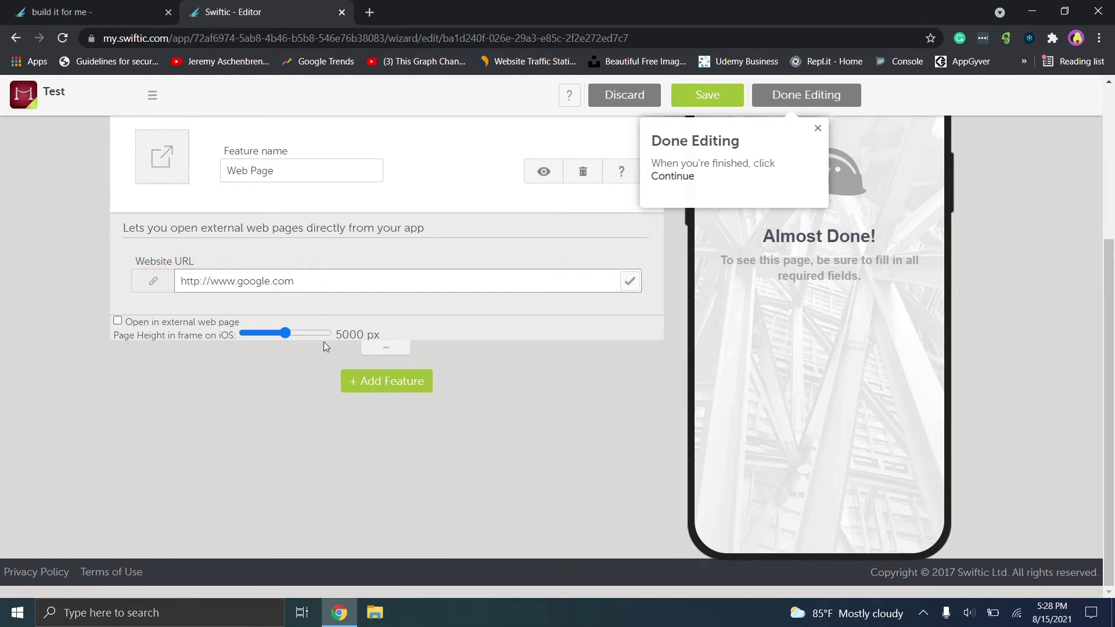
left_click(386, 381)
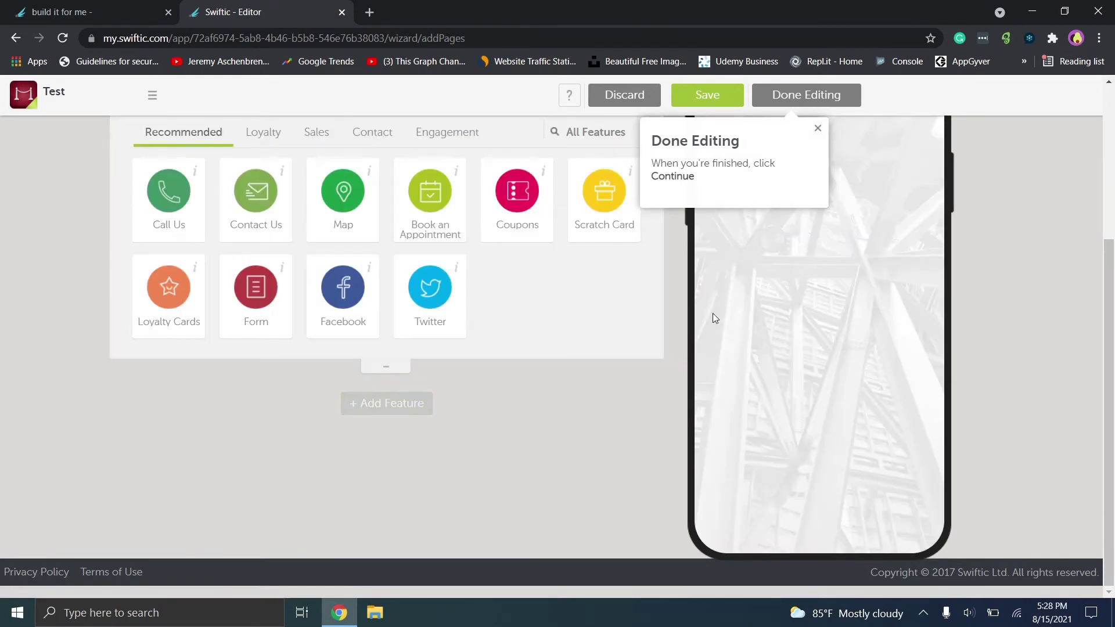
left_click_drag(1114, 294, 1113, 148)
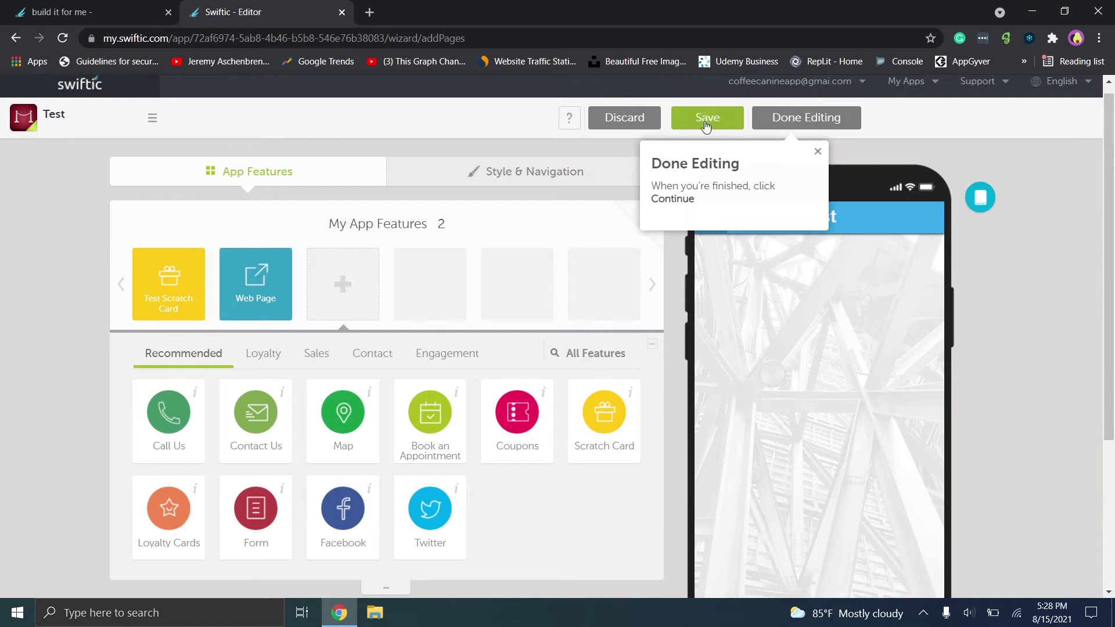
left_click(818, 152)
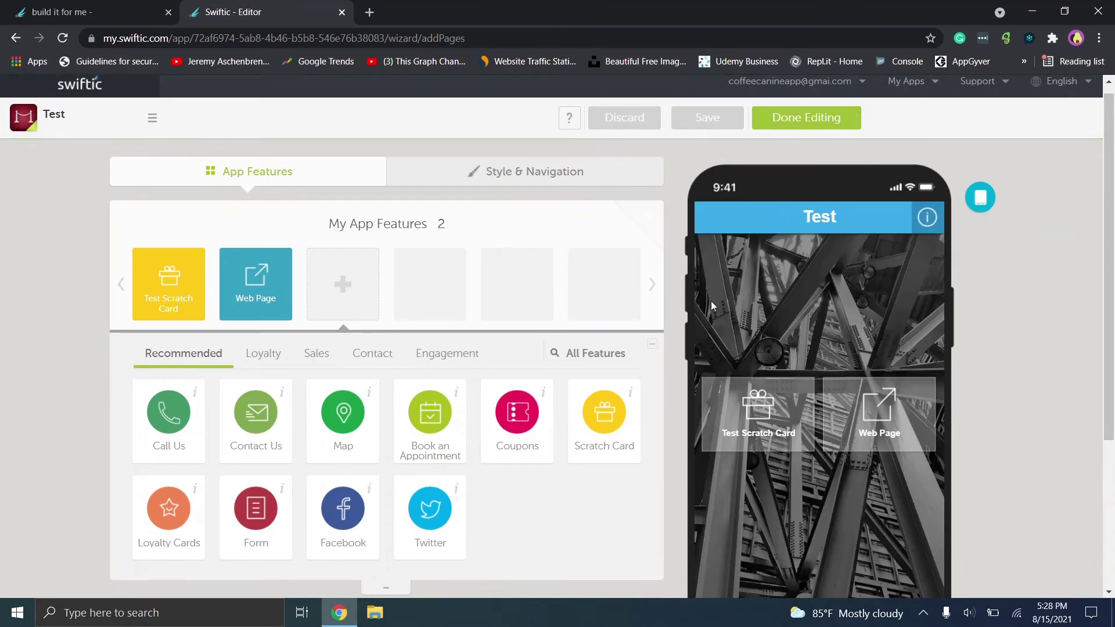
left_click(804, 414)
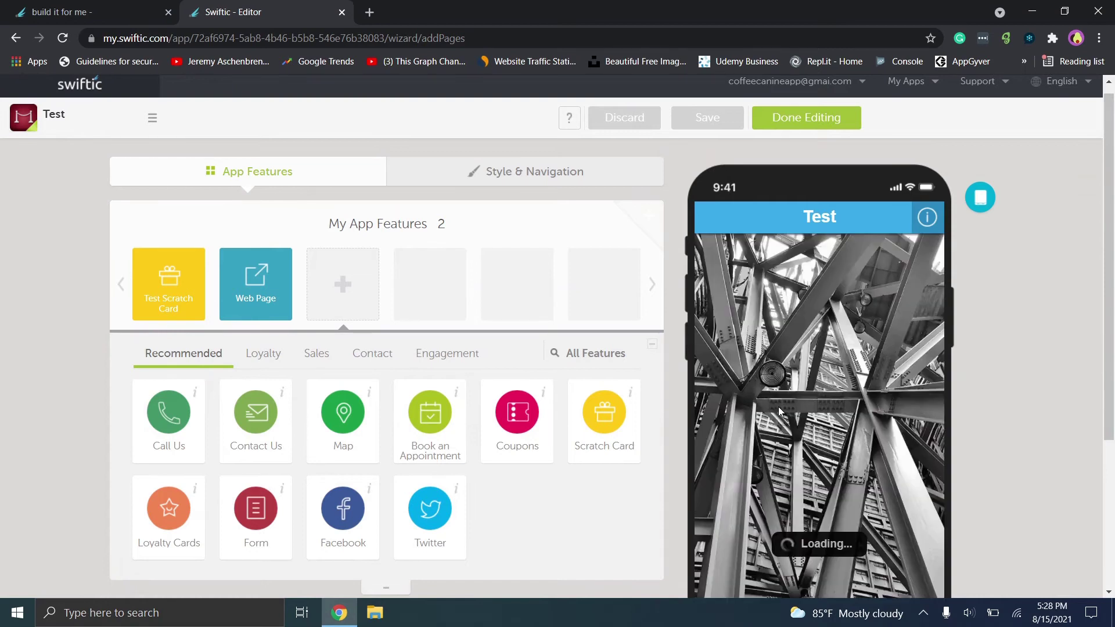
left_click(711, 218)
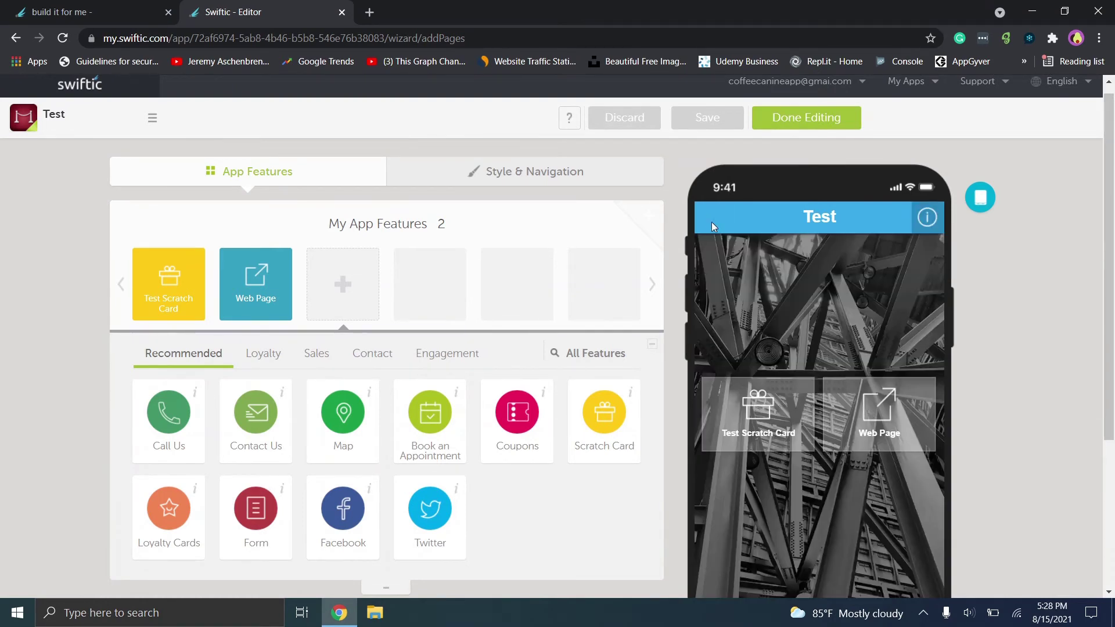
left_click(881, 421)
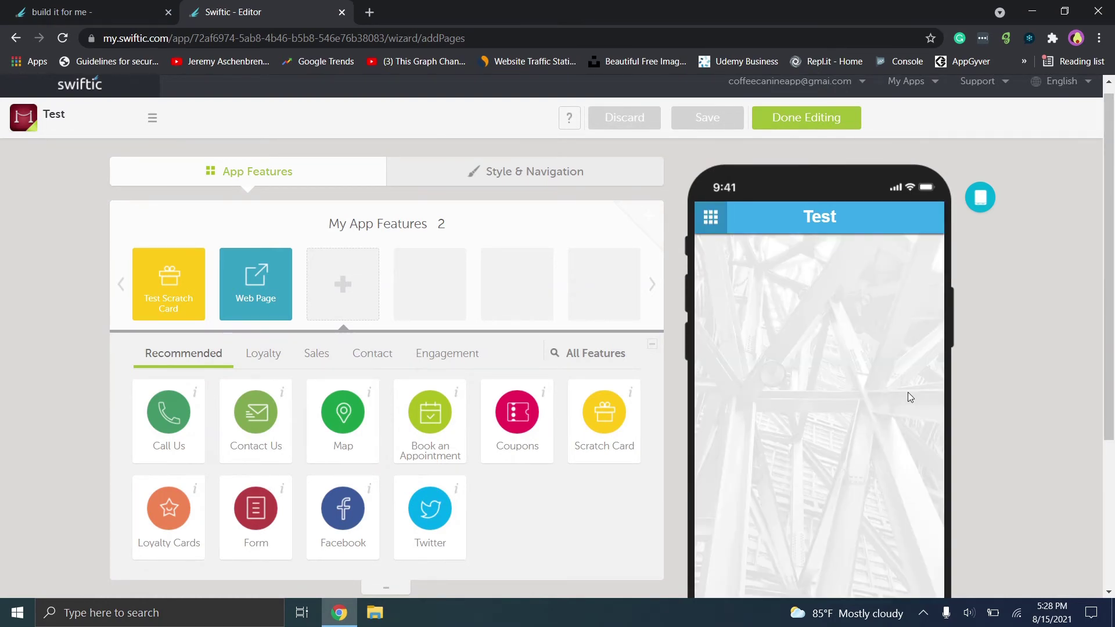
left_click_drag(1108, 282, 1108, 329)
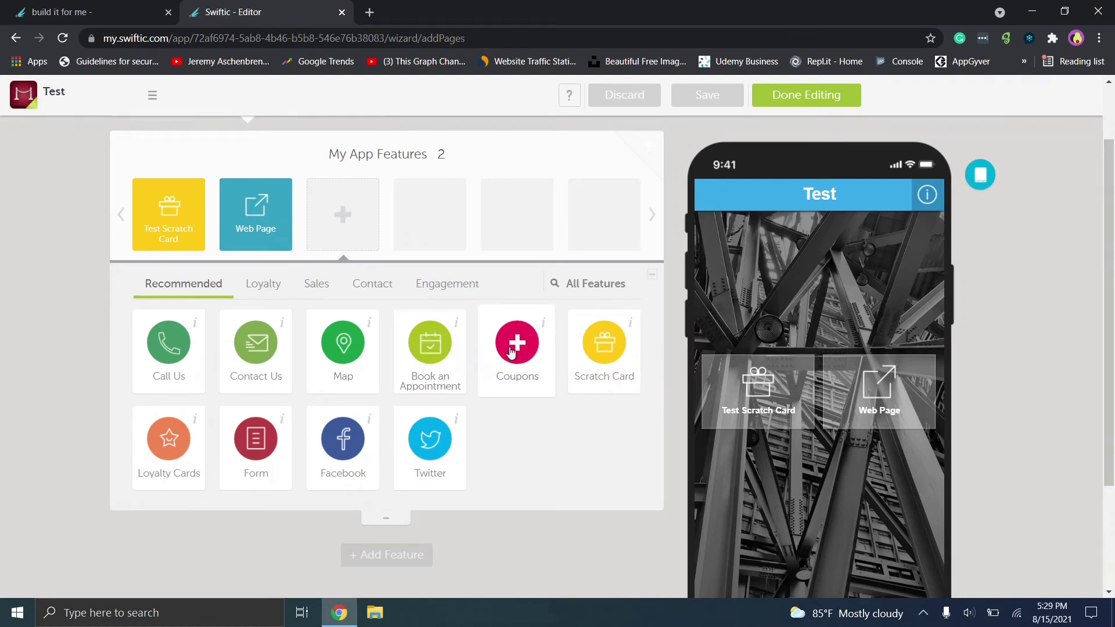
Add Book an Appointment with the Schedulicity booking service and save the app.
left_click(430, 342)
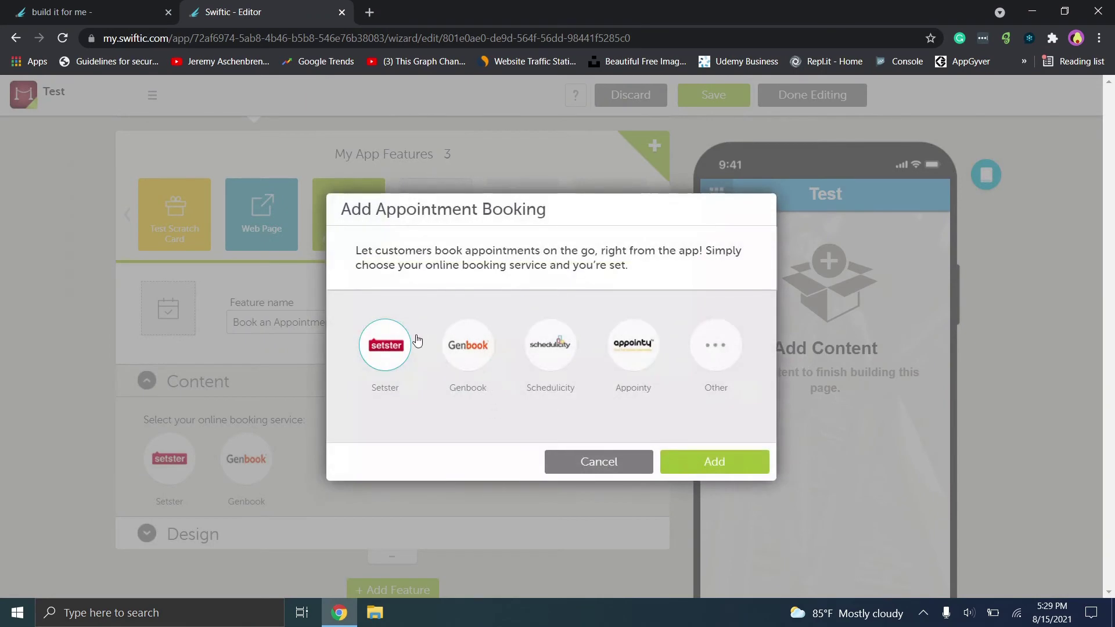
left_click(559, 349)
left_click(720, 464)
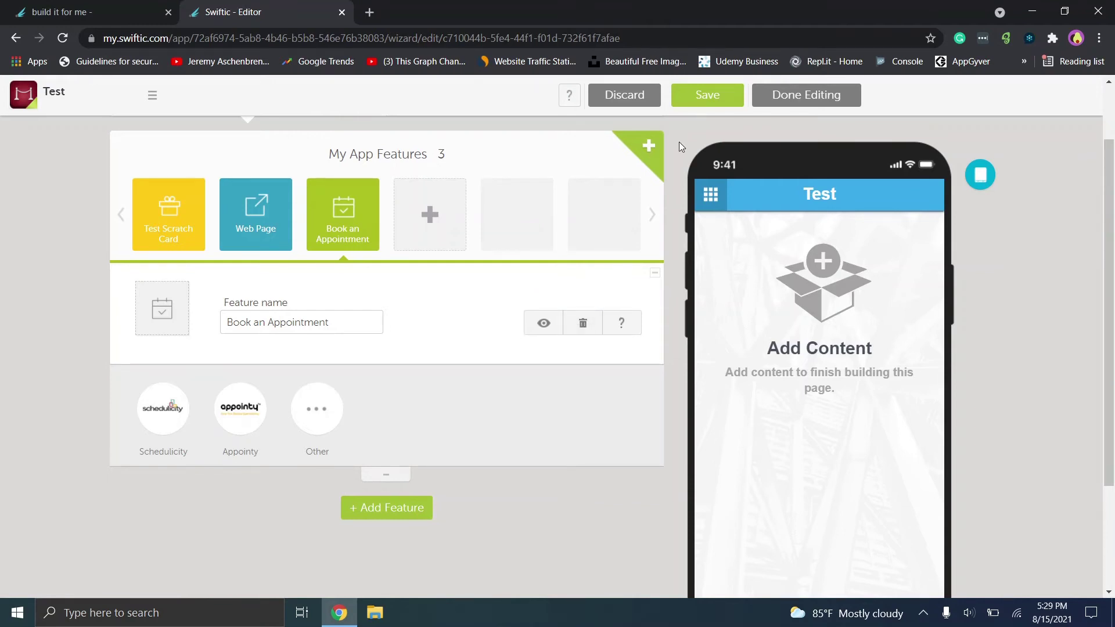
left_click(733, 99)
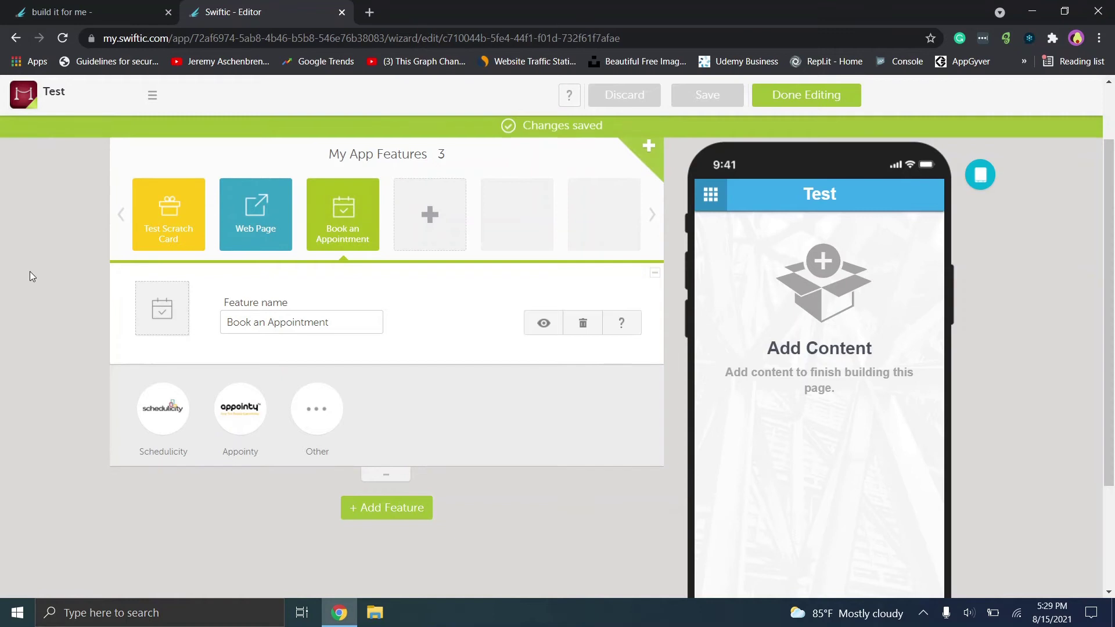
left_click(445, 200)
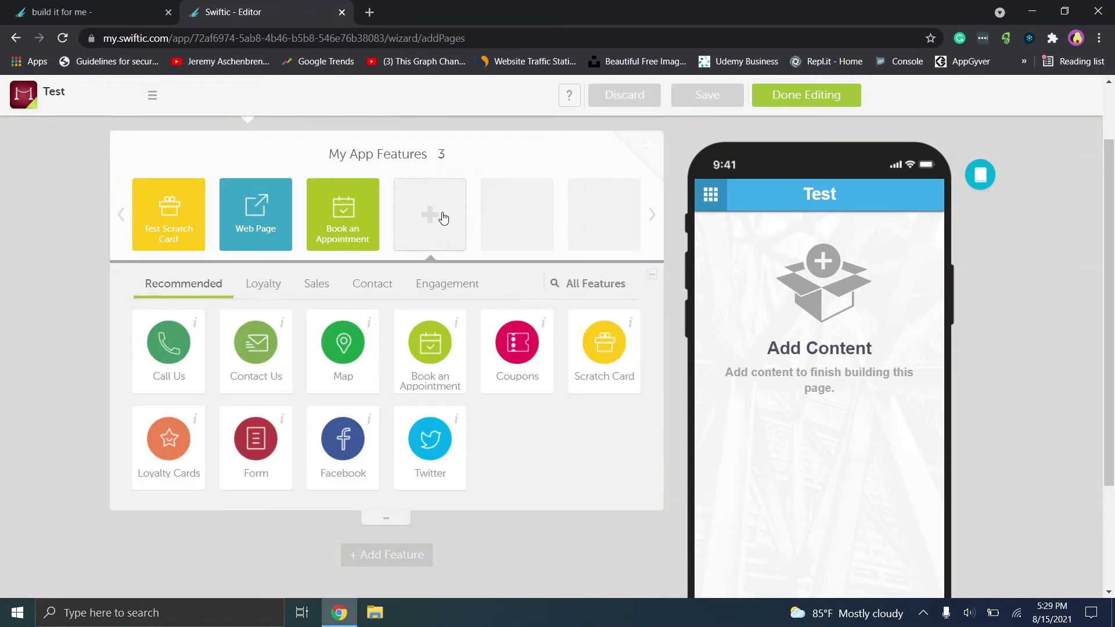
Add a News feature from the Engagement category of features.
left_click(386, 521)
left_click(407, 243)
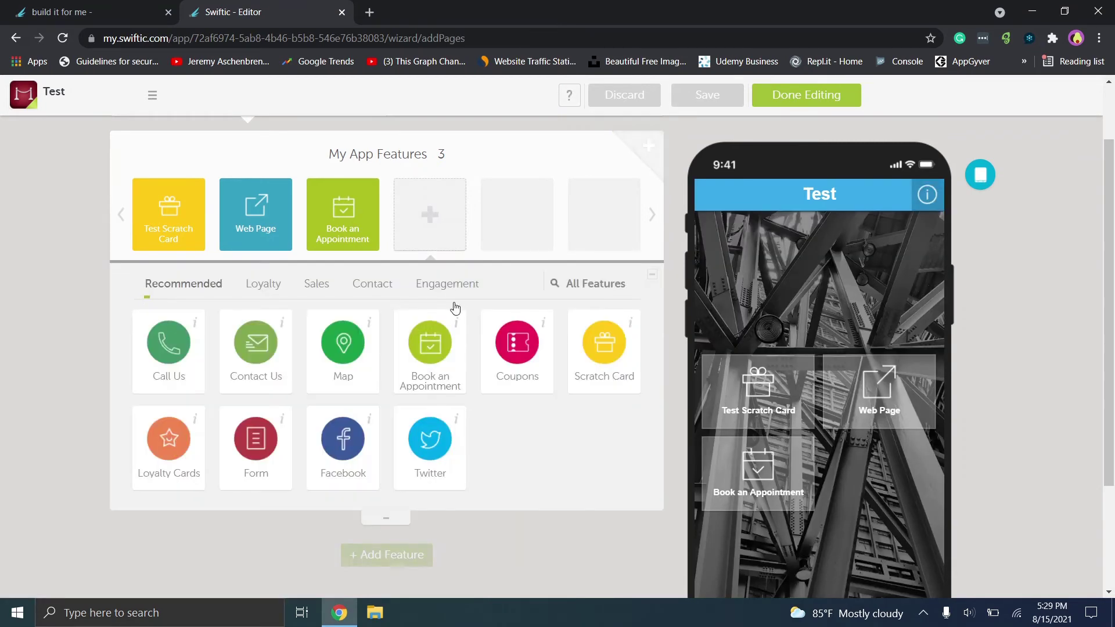
left_click(434, 285)
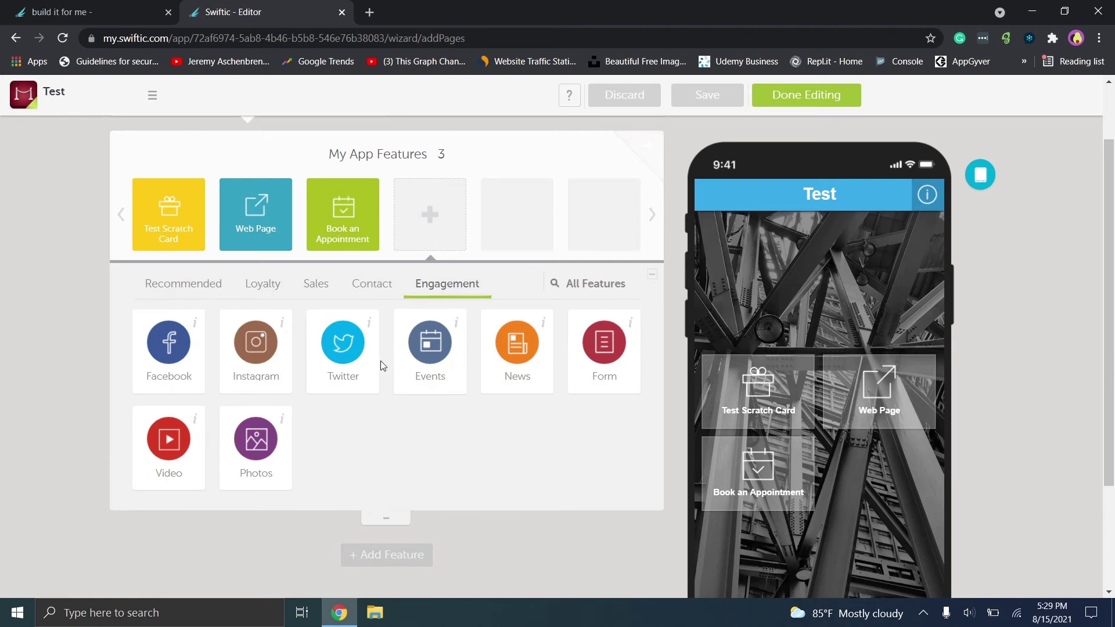
left_click(518, 369)
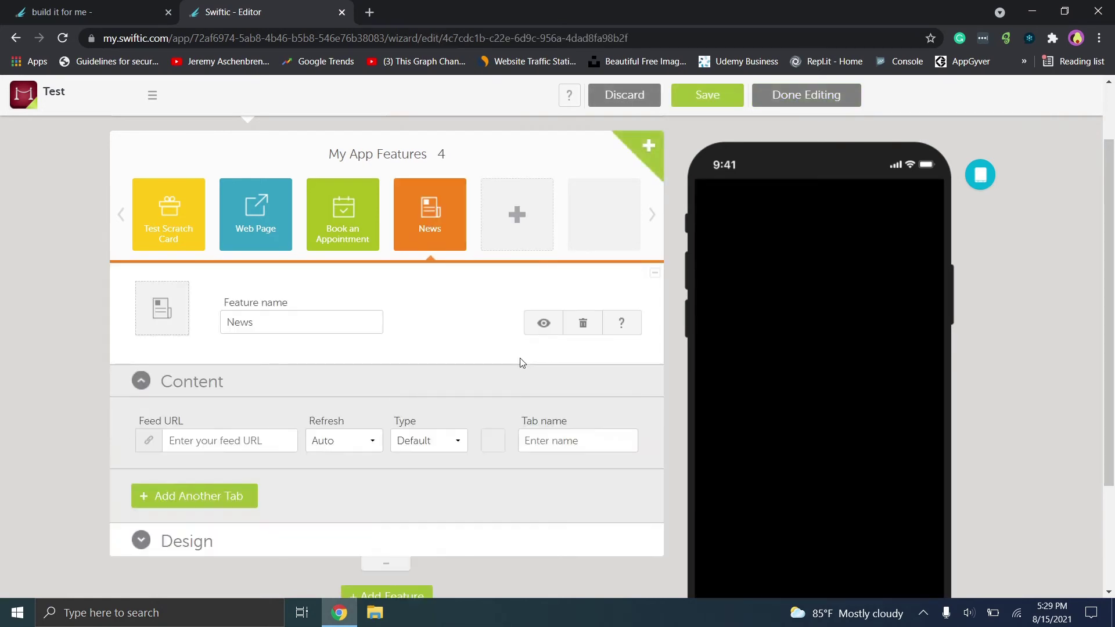
left_click(210, 435)
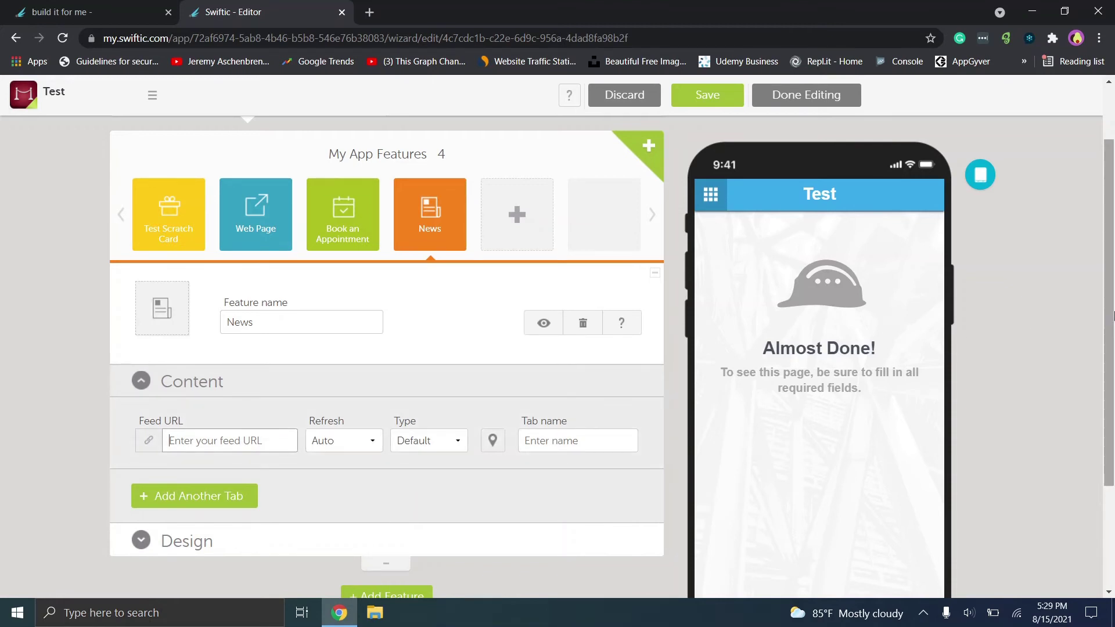
left_click_drag(1108, 317, 1109, 415)
left_click(181, 347)
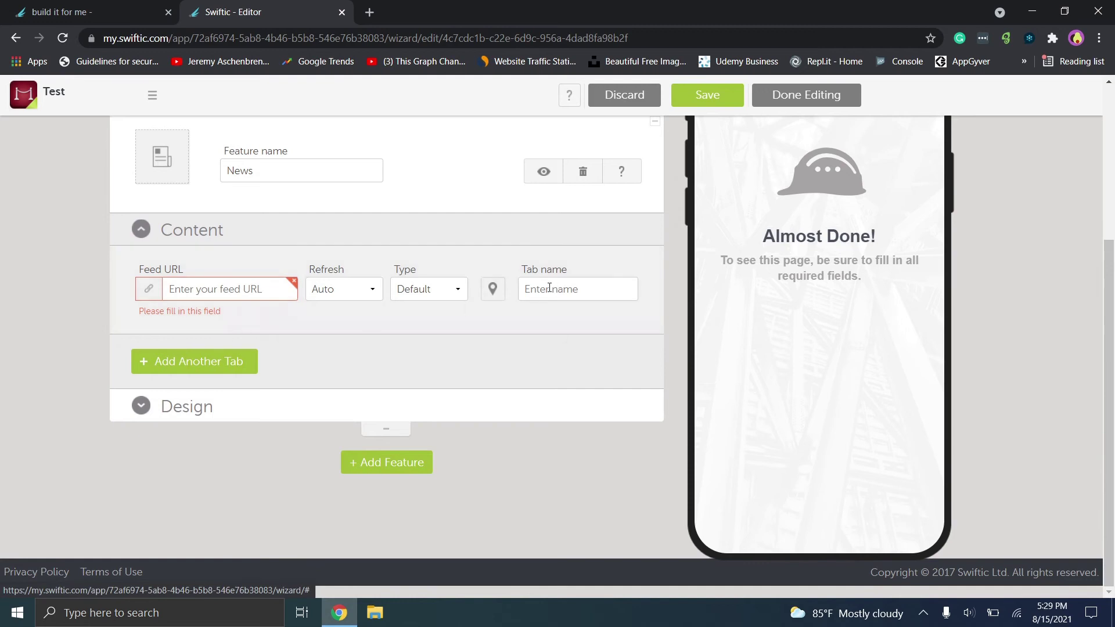
left_click(184, 420)
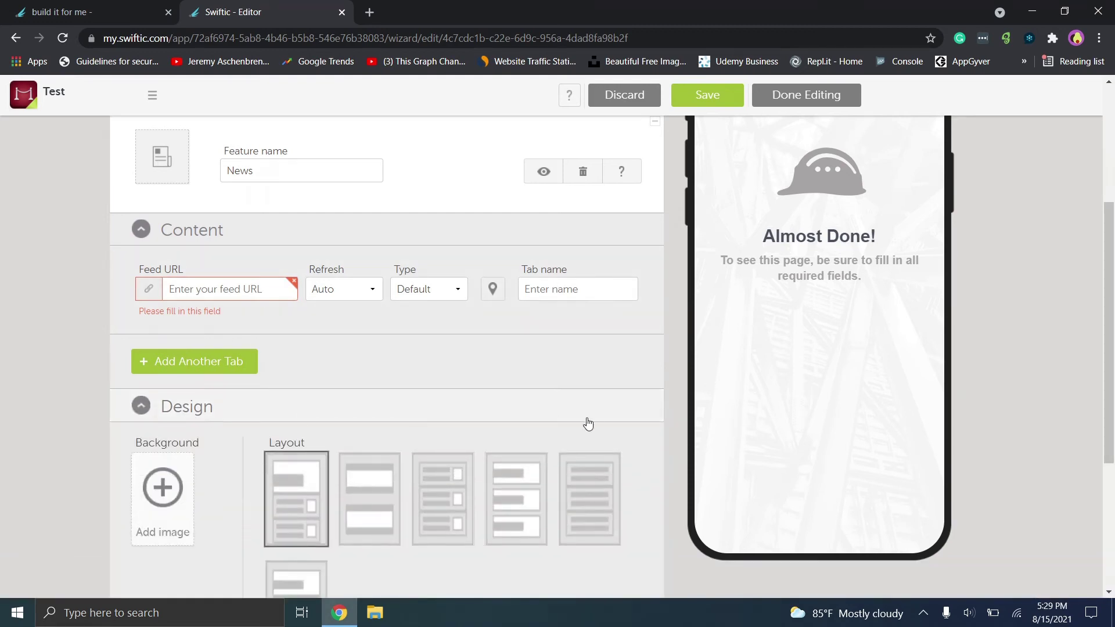
scroll(1114, 320, "down", 1)
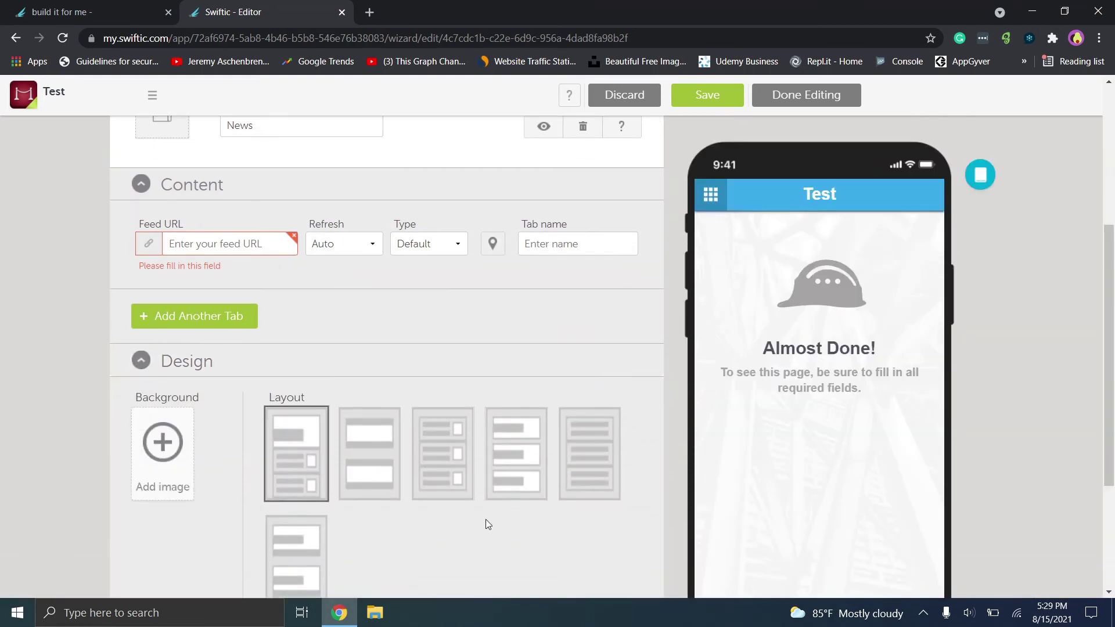
left_click(380, 452)
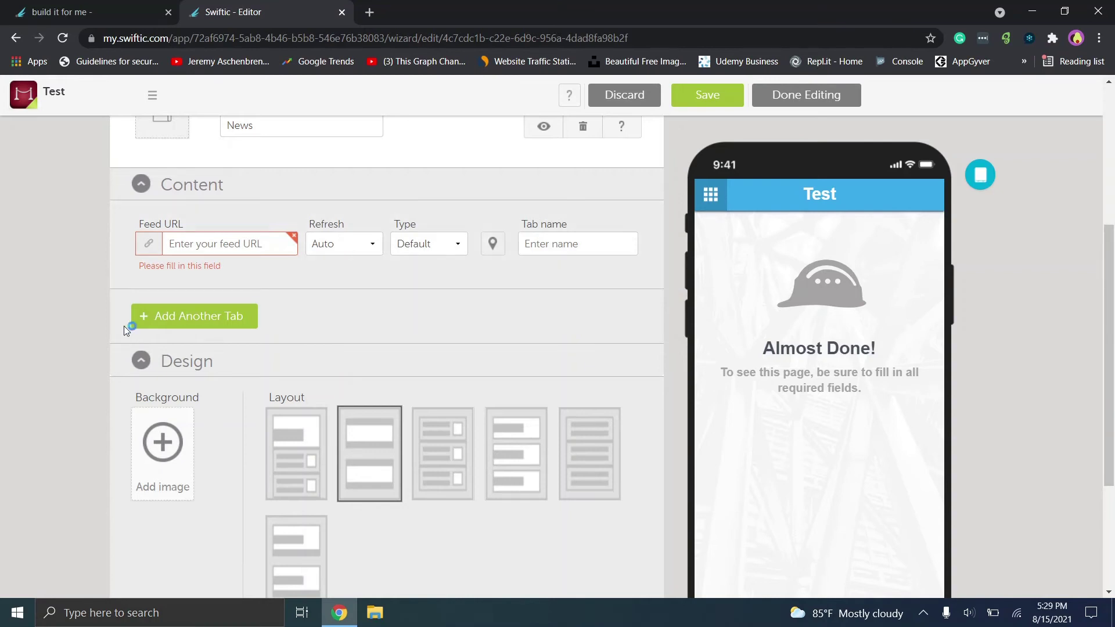
type("ww")
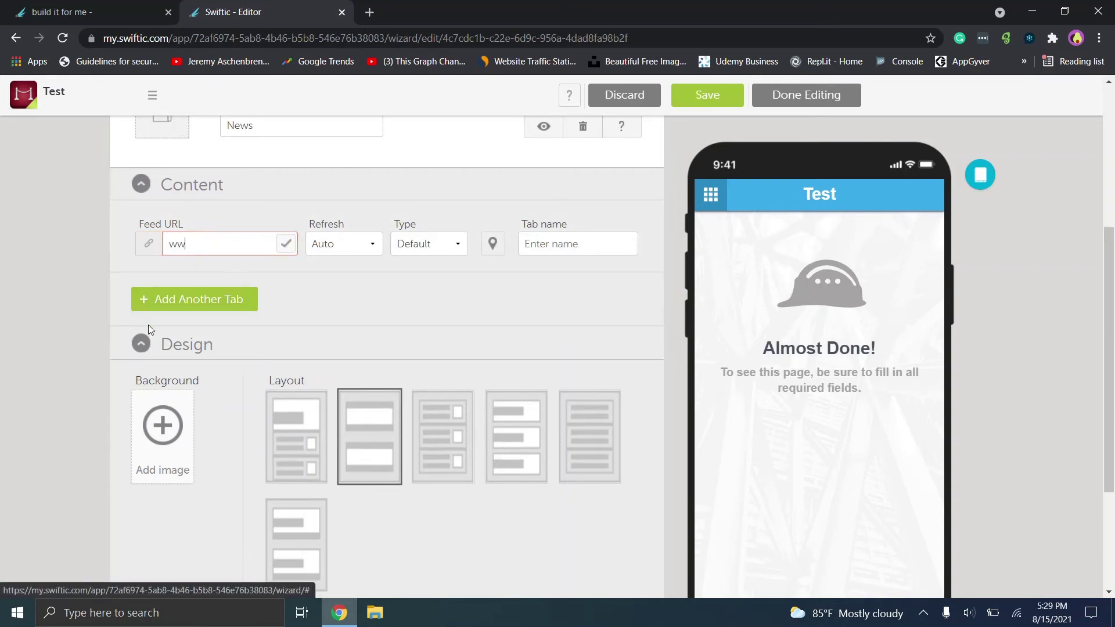
type("w.google.com")
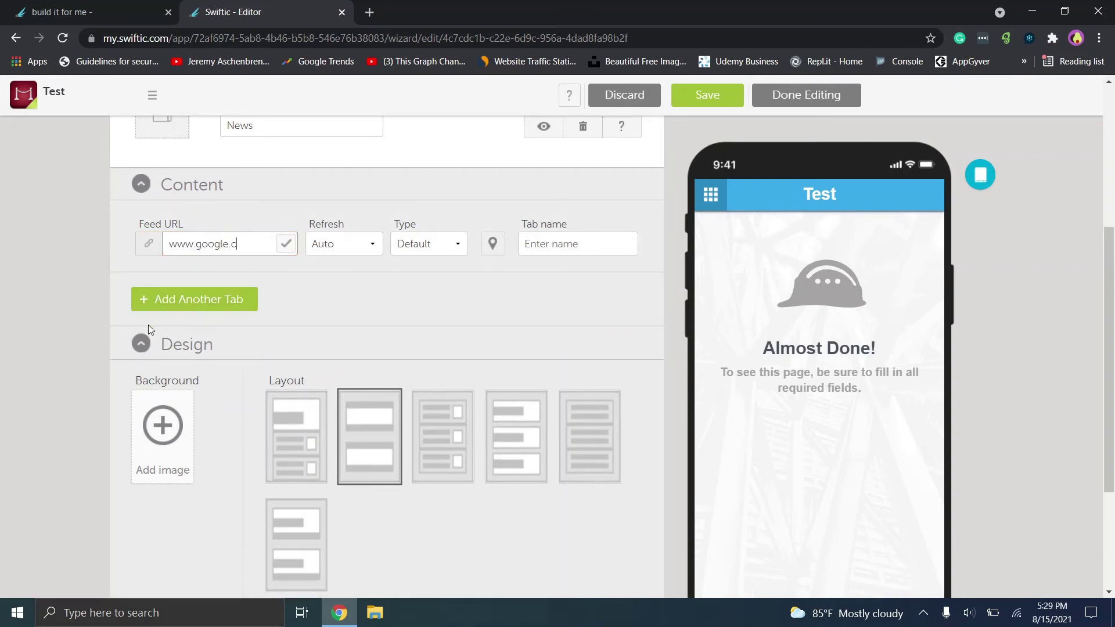
left_click(166, 298)
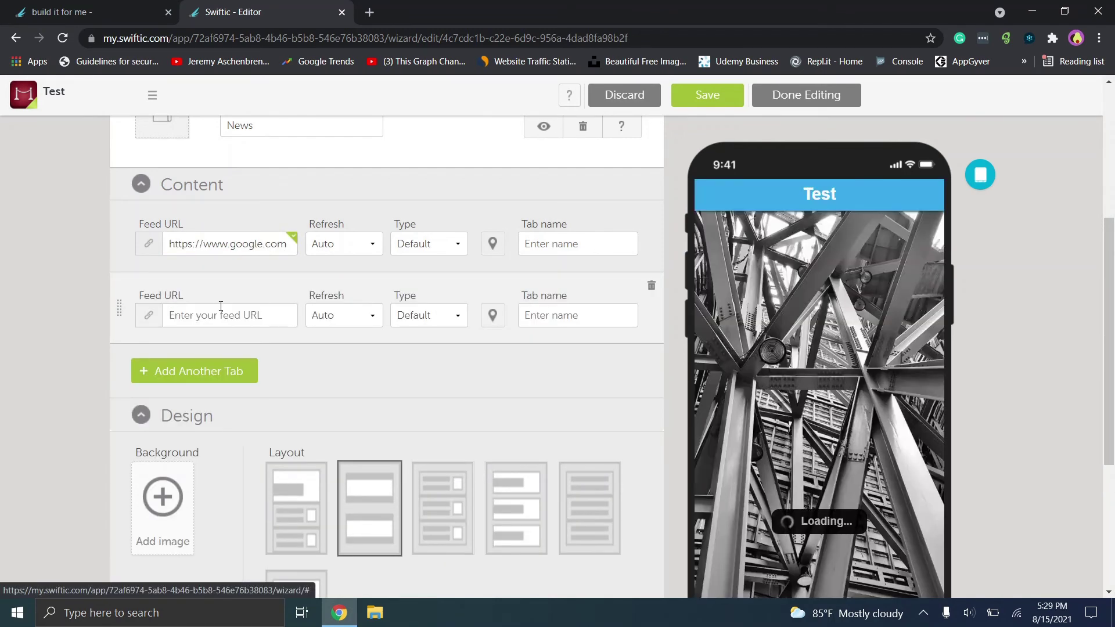
left_click(226, 316)
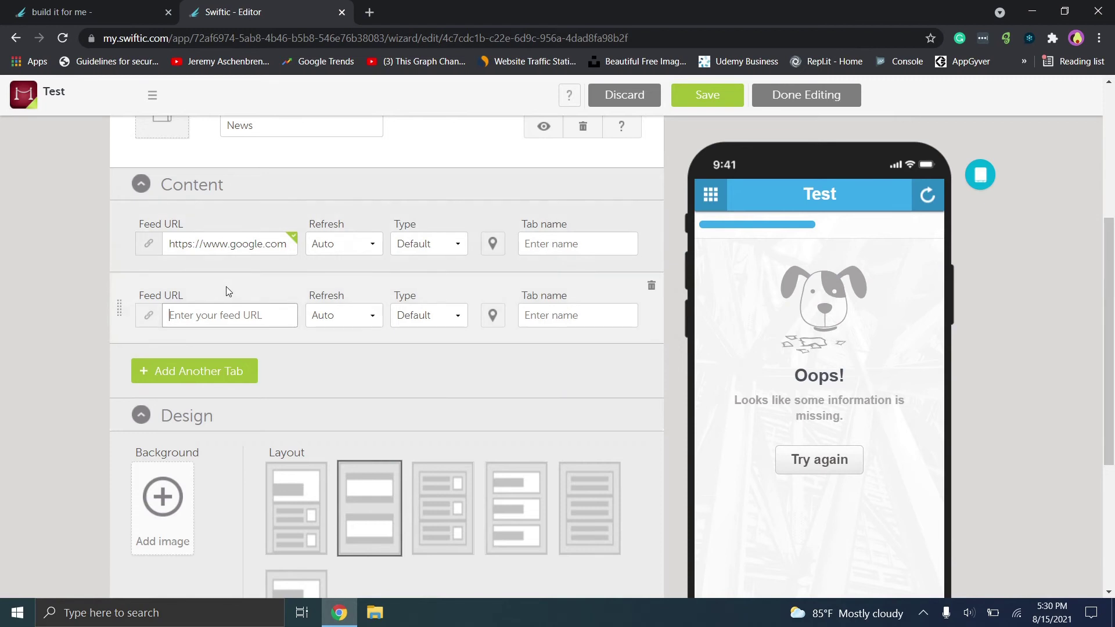
type("www.google.com")
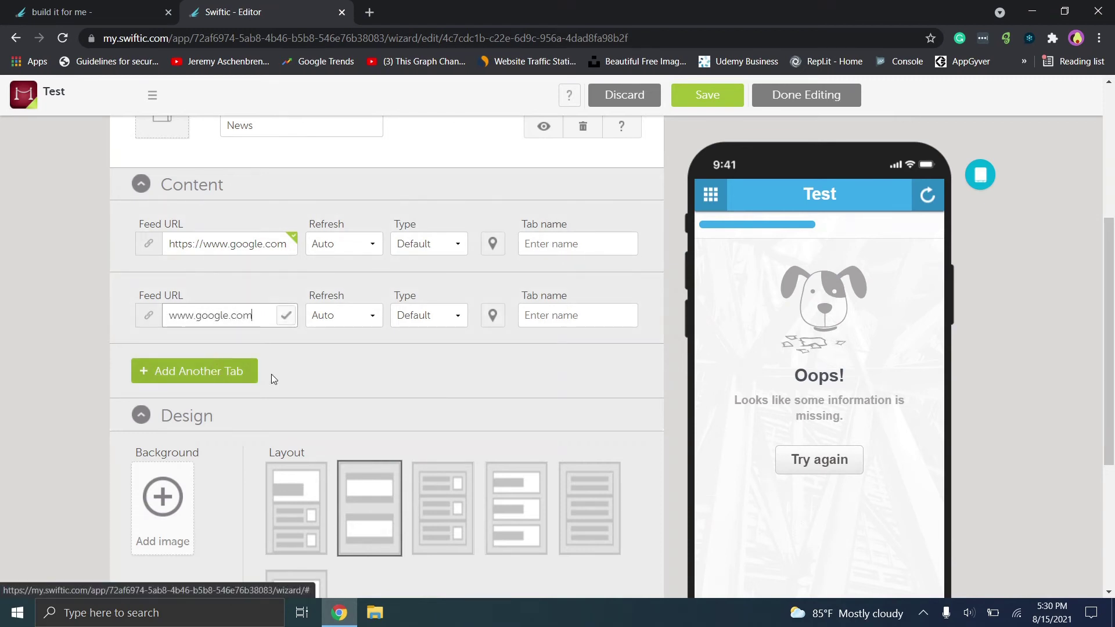
left_click(457, 508)
left_click(457, 508)
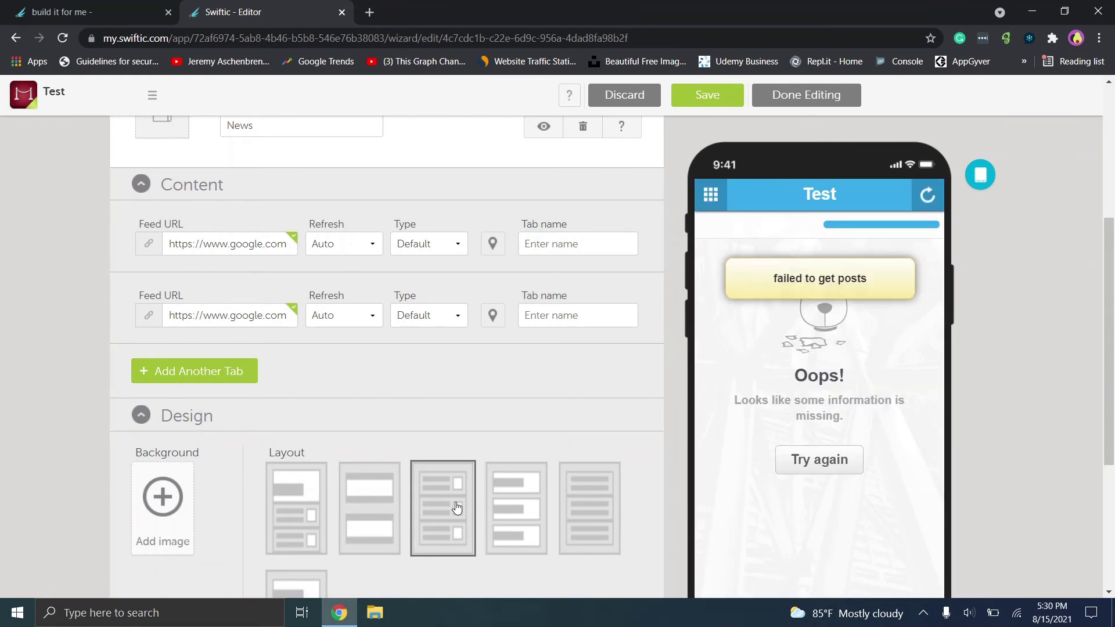
left_click(819, 462)
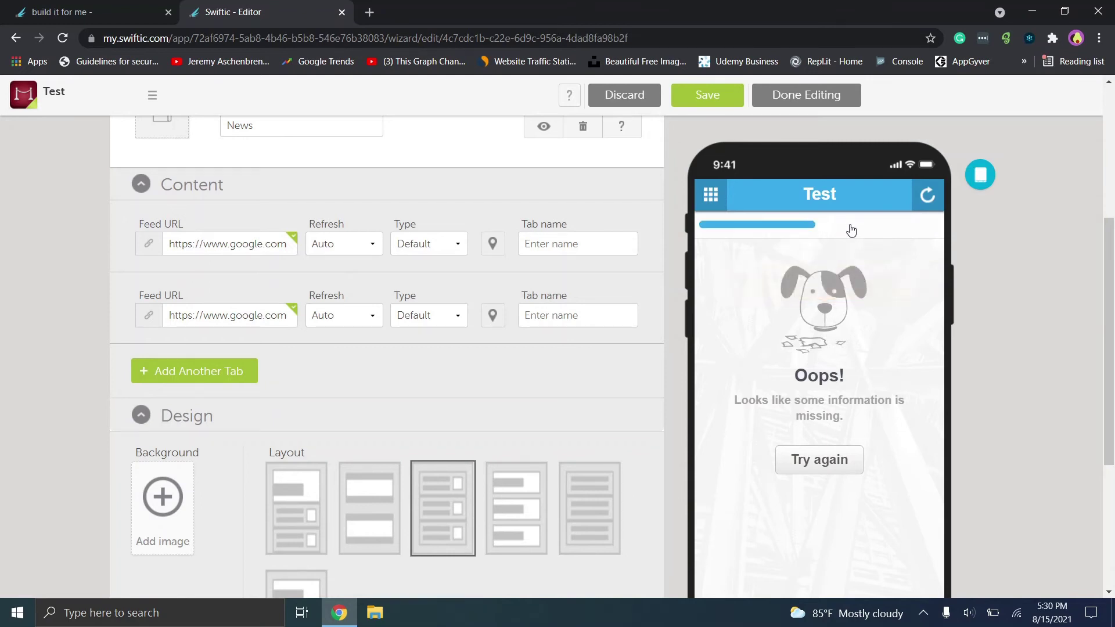
left_click(168, 375)
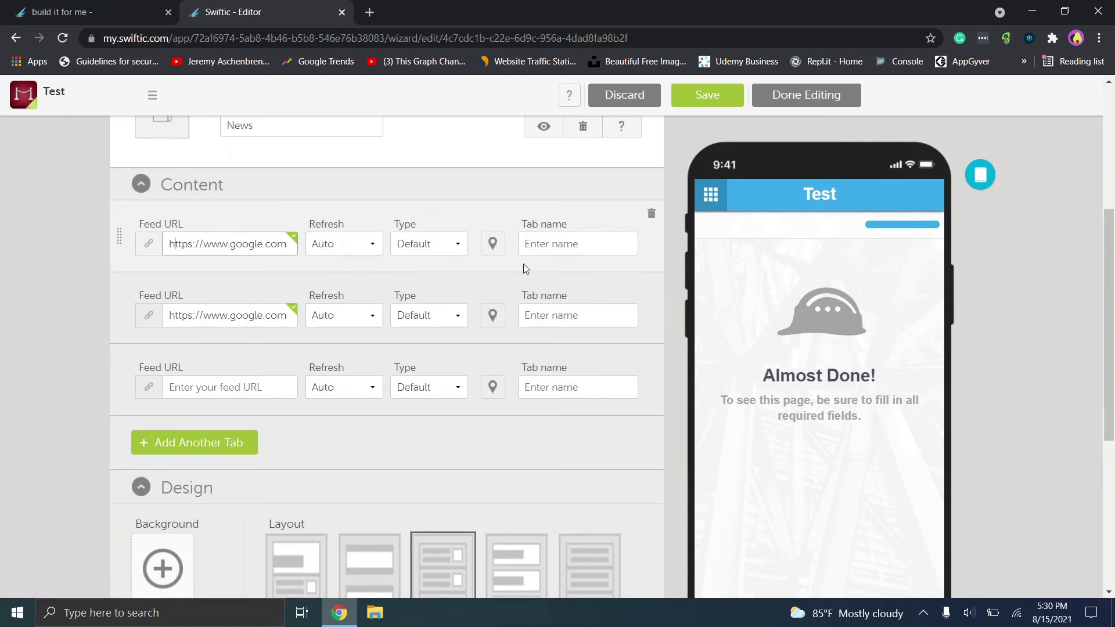
Name the feed tabs 'Tab 1' and 'Tab 2' and begin naming the third tab.
left_click(544, 244)
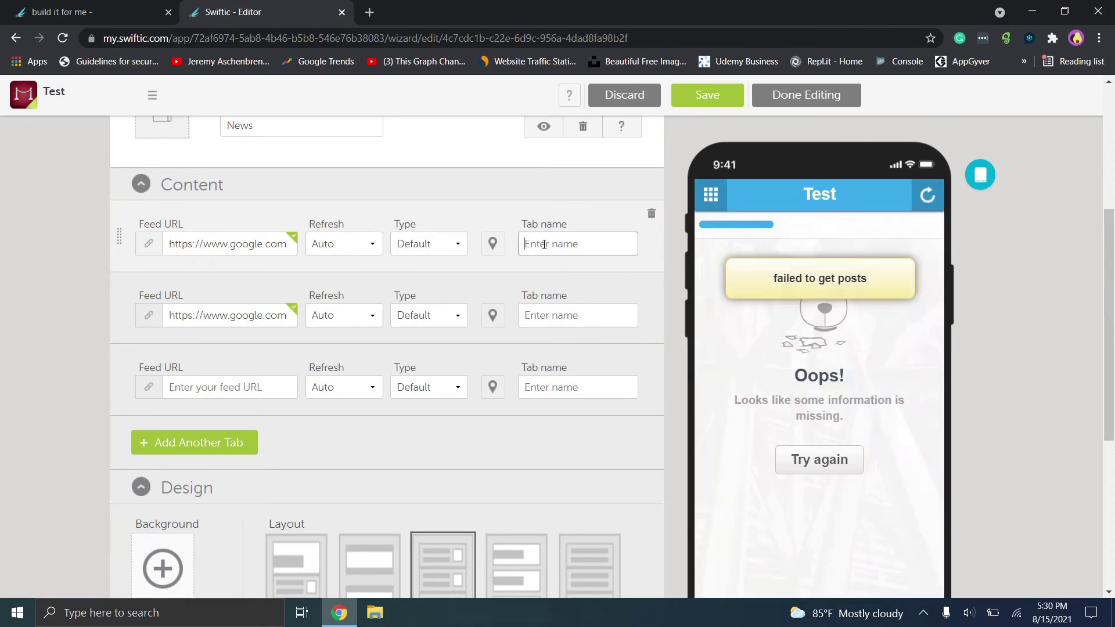
type("Y")
key("BackSpace")
type("Tab")
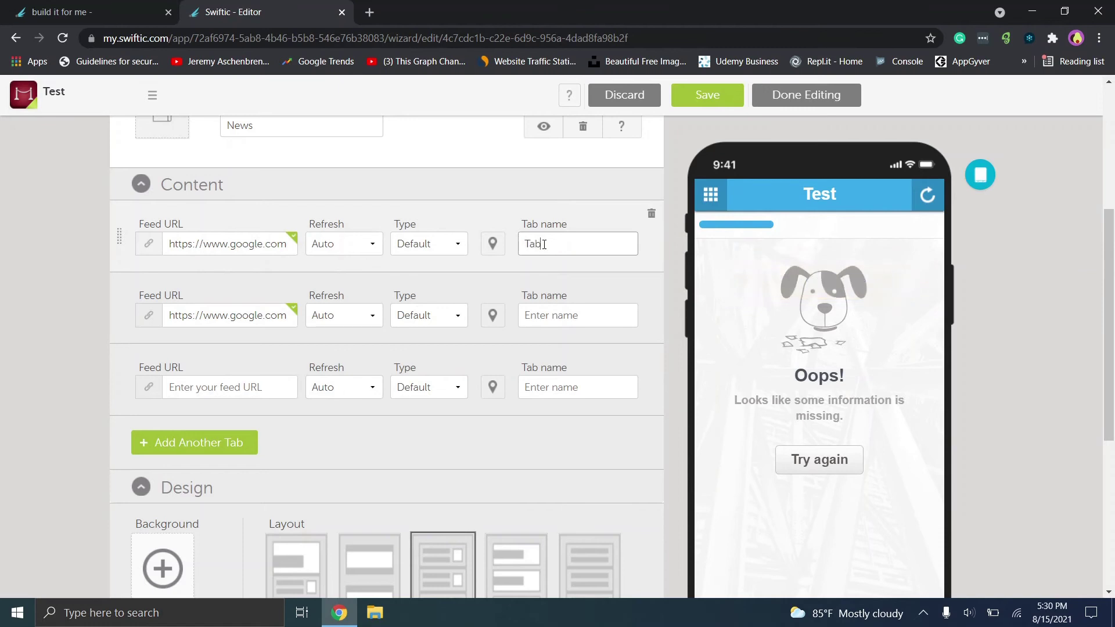
type(" 1")
left_click(556, 314)
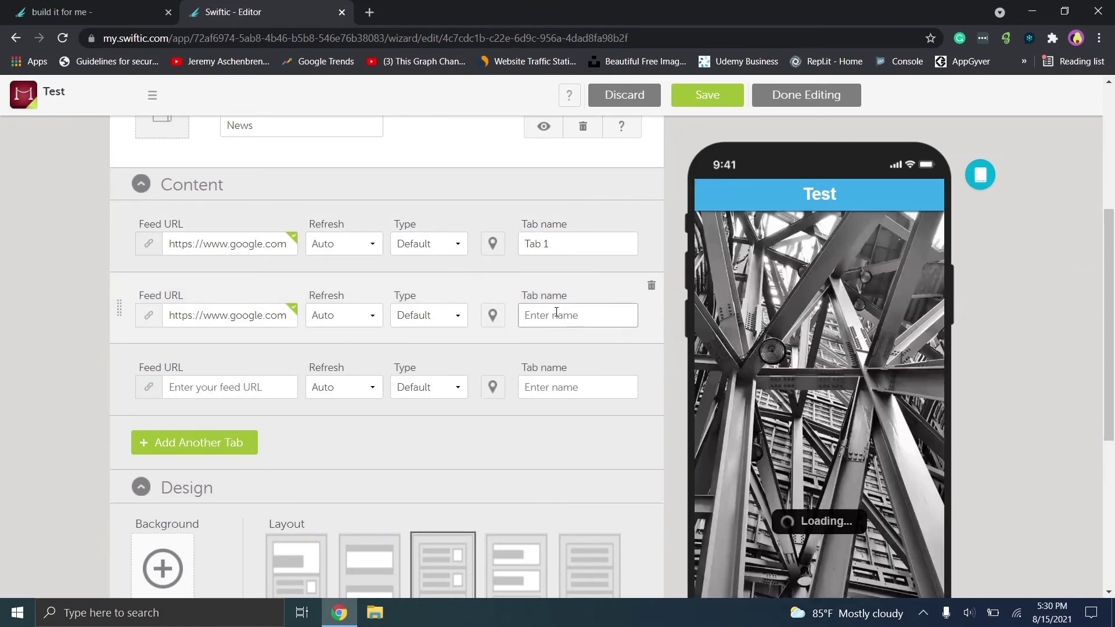
type("Tab 2")
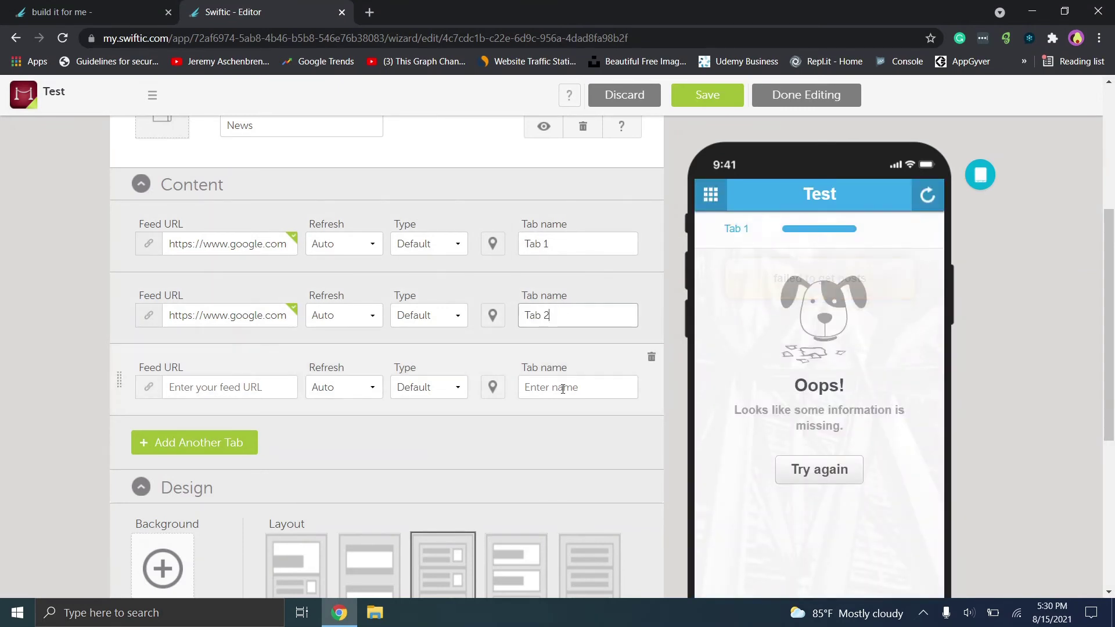
left_click(561, 387)
type("Tab 3")
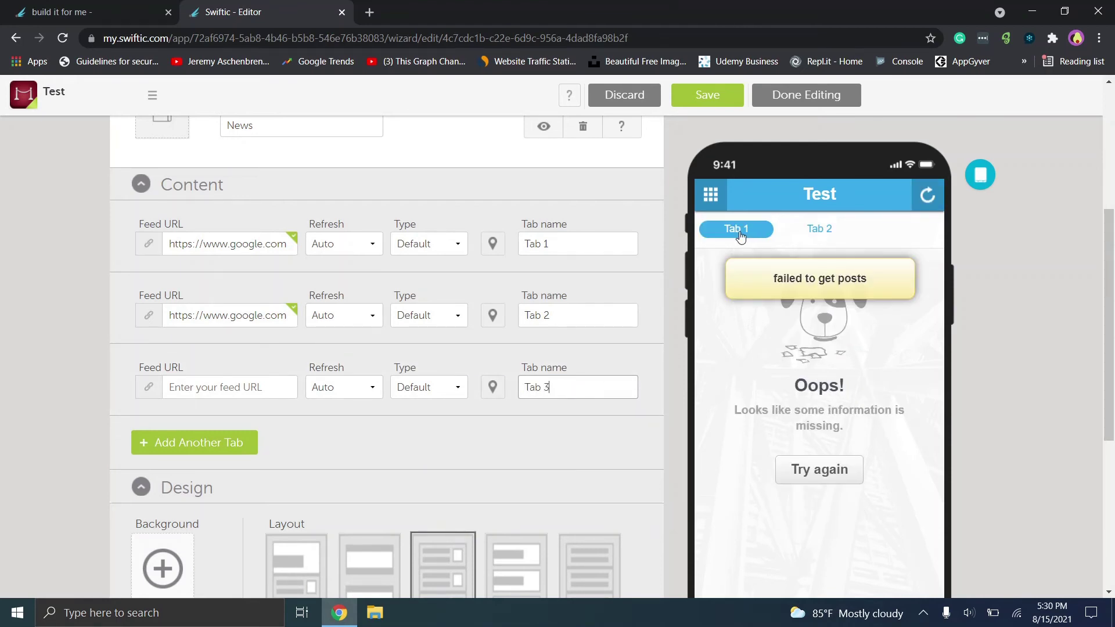
left_click(830, 232)
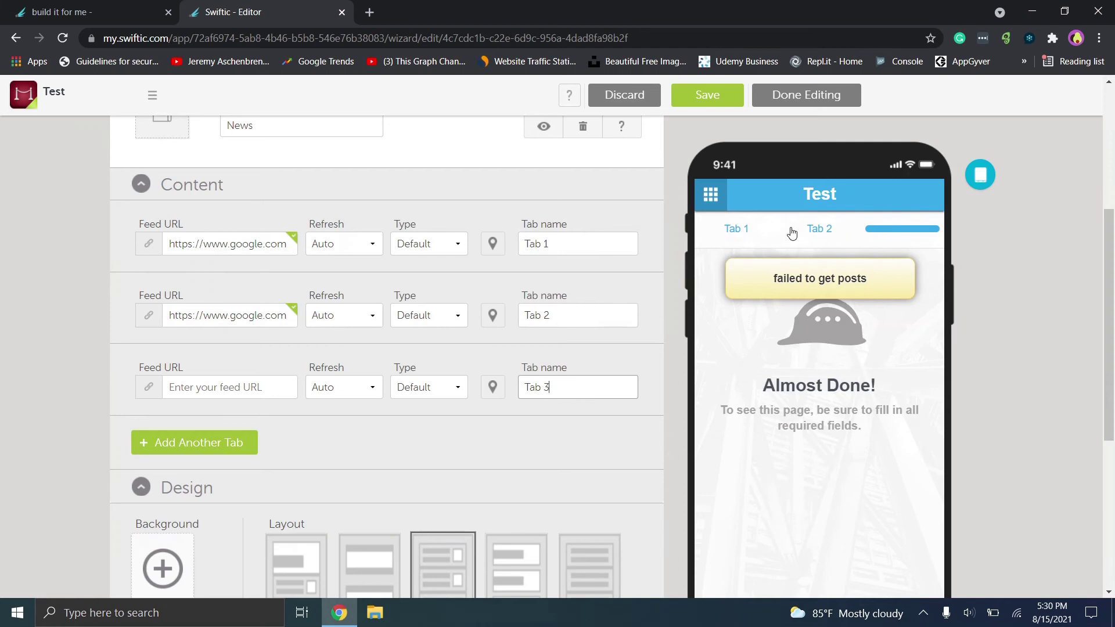
left_click(569, 313)
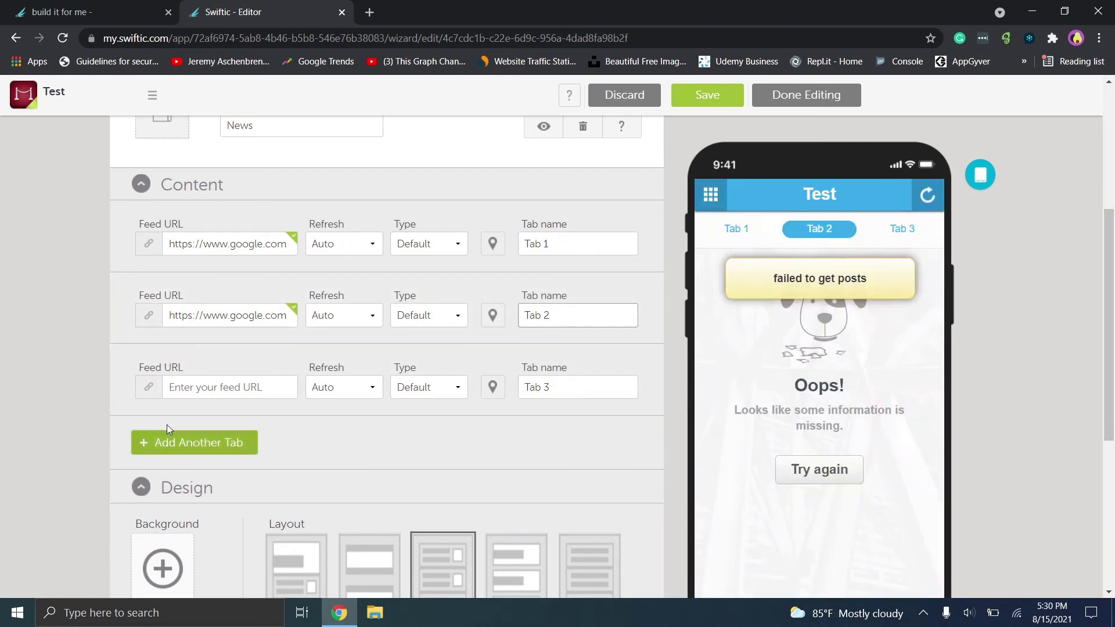
left_click(228, 386)
type("ww")
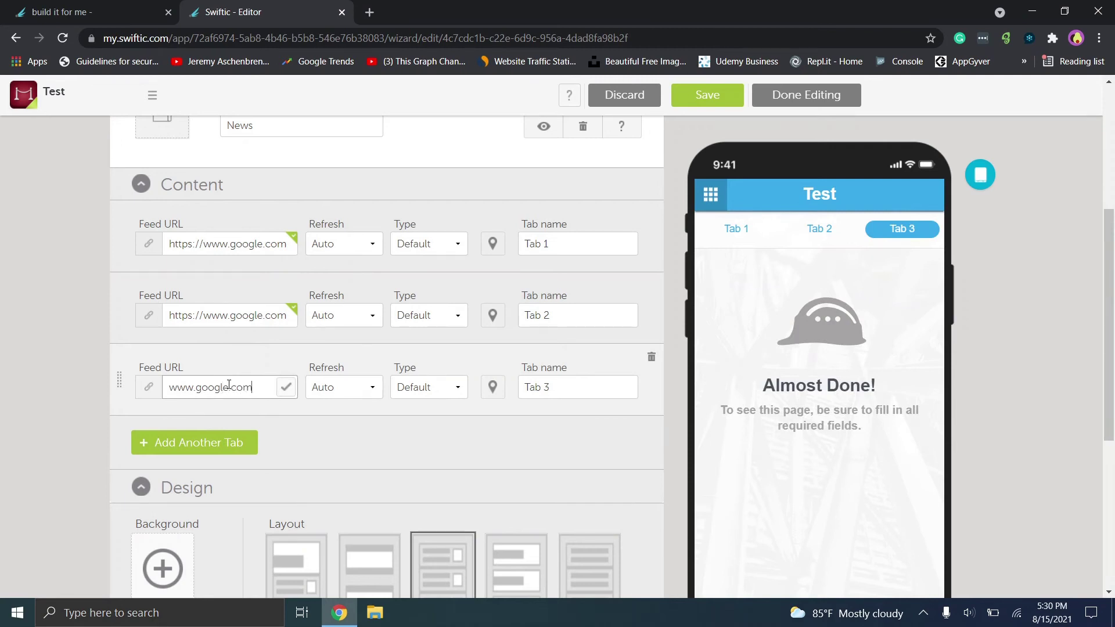
type("w.google.com")
left_click(707, 94)
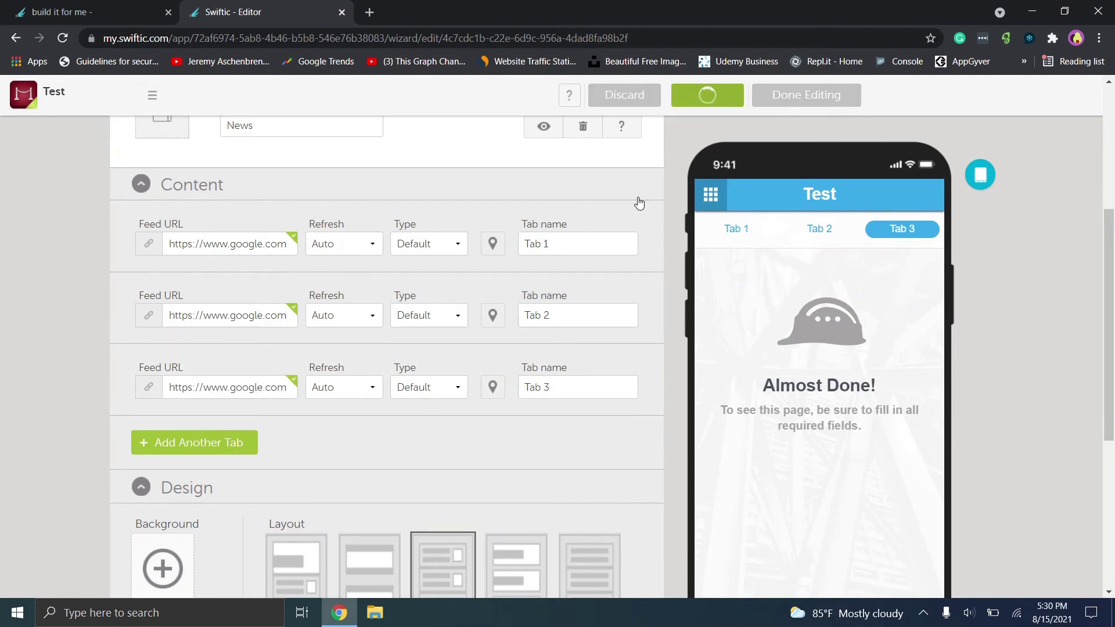
Preview the Test Scratch Card page and the three News tabs in the phone preview.
left_click(705, 194)
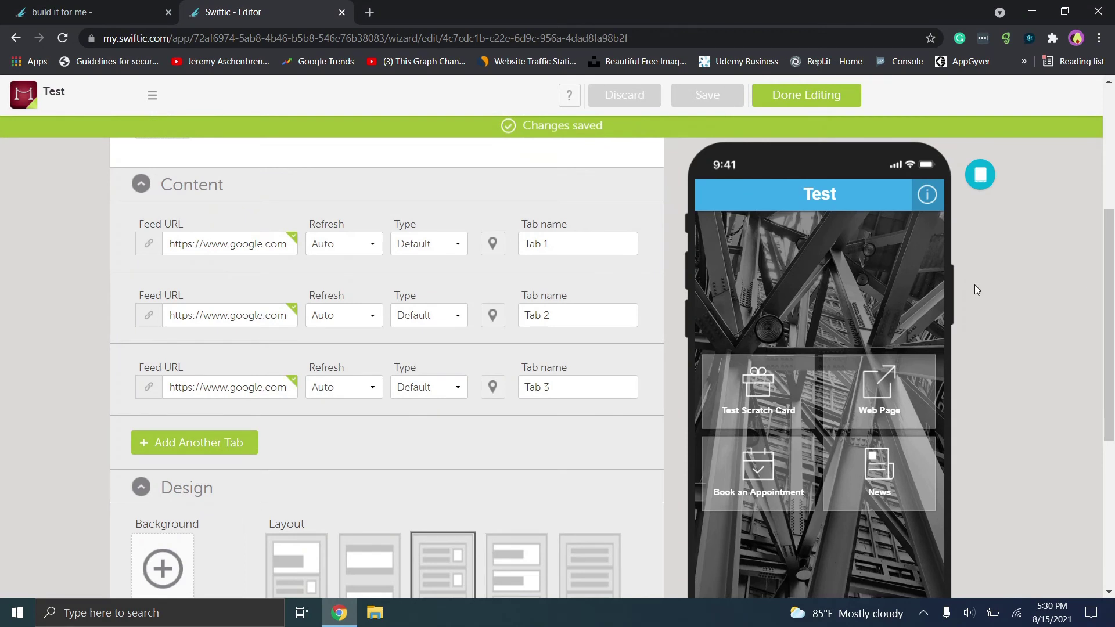
scroll(1114, 283, "down", 2)
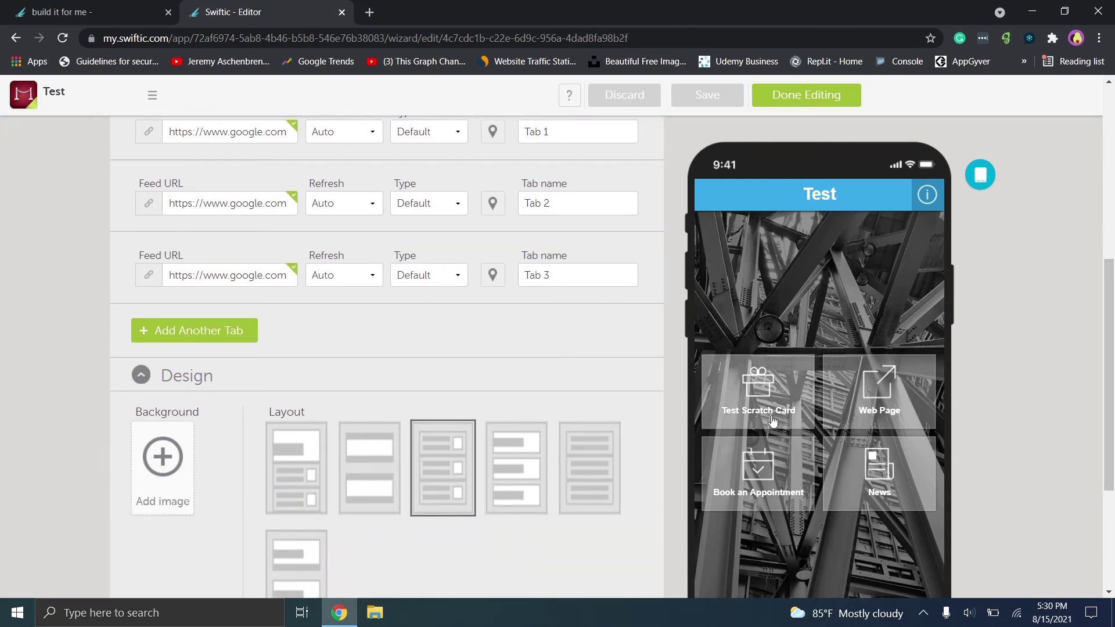
left_click(762, 389)
left_click(712, 197)
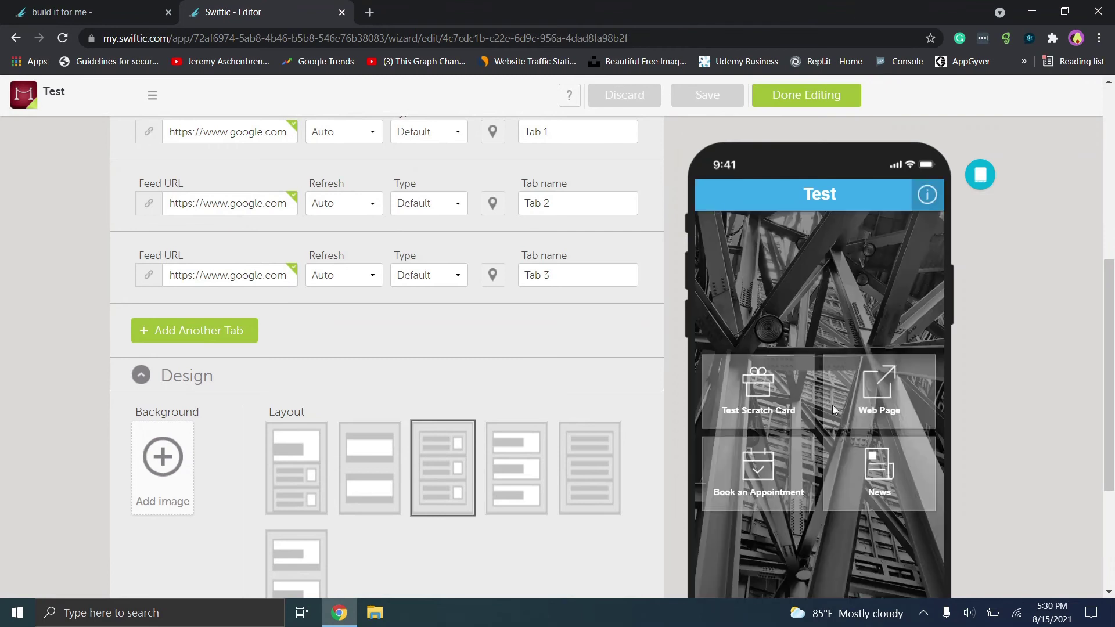
left_click(719, 201)
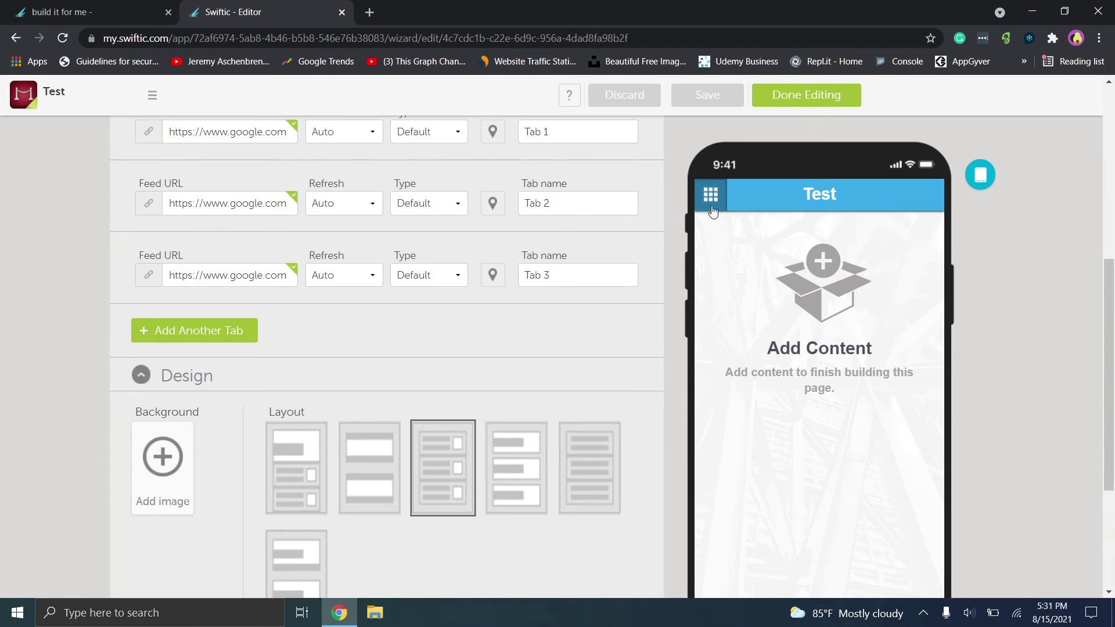
left_click(726, 199)
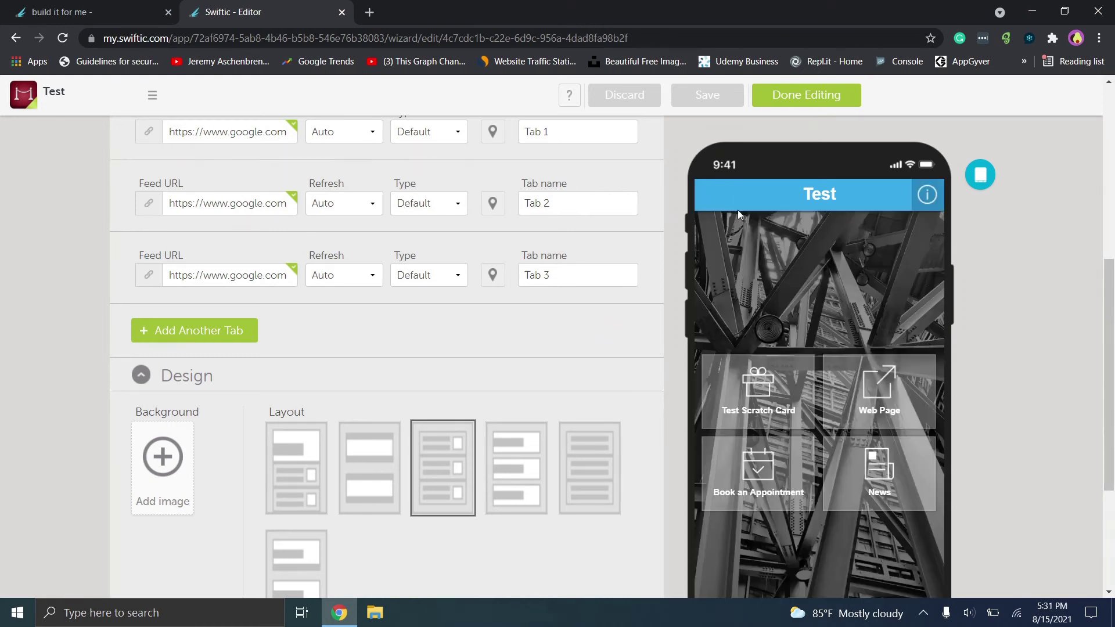
left_click(914, 464)
left_click(813, 233)
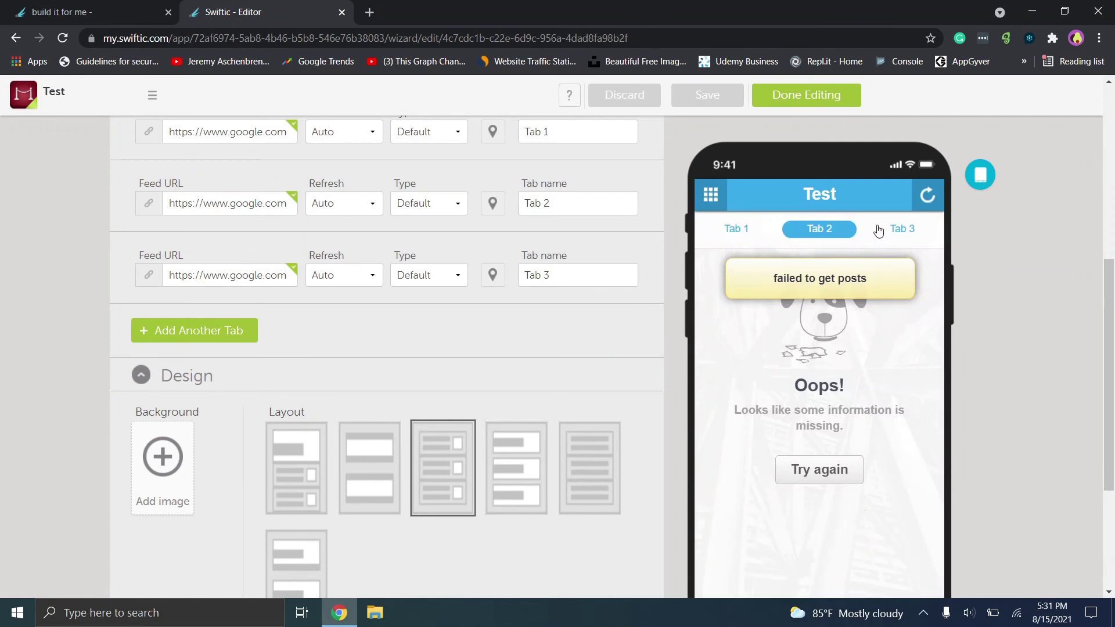
left_click(893, 232)
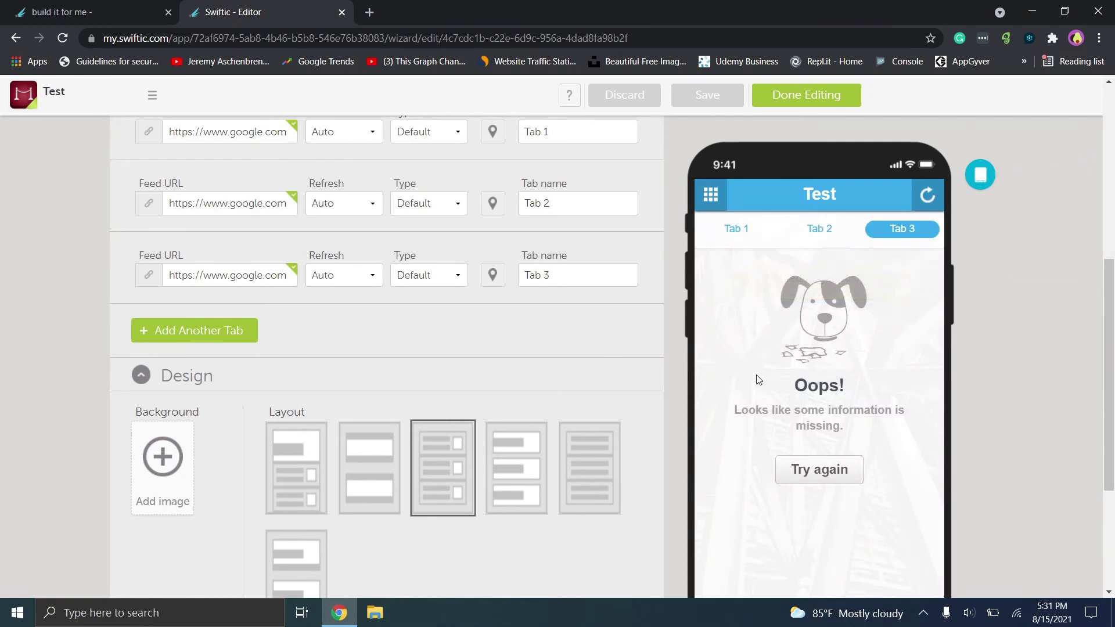
Switch the News layout to the fifth, then the sixth option, and save.
left_click(585, 490)
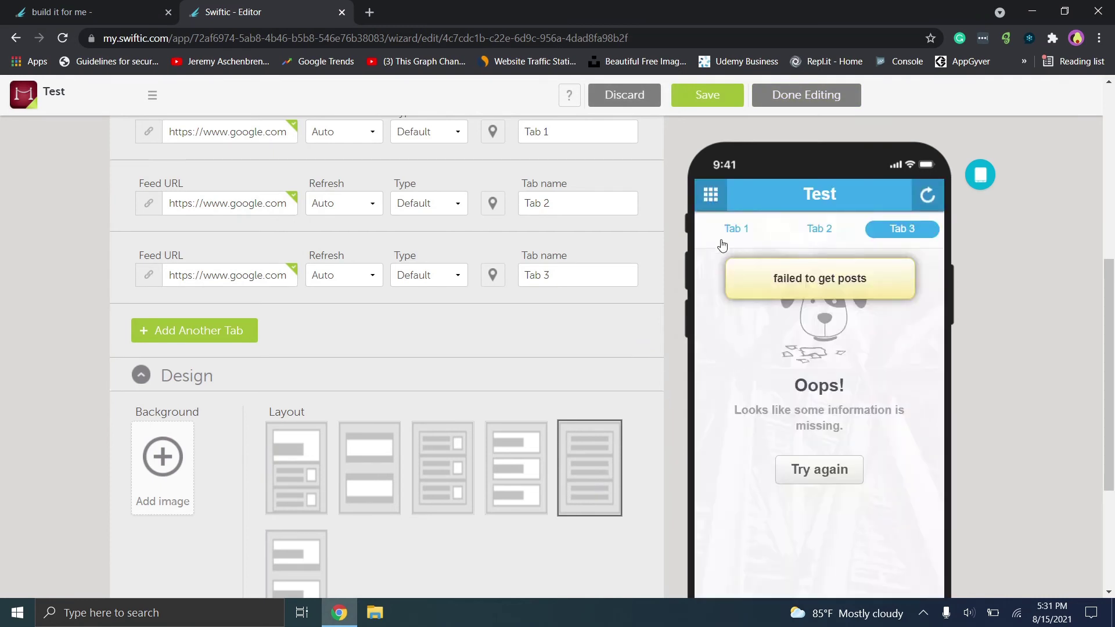
left_click(722, 233)
left_click(311, 555)
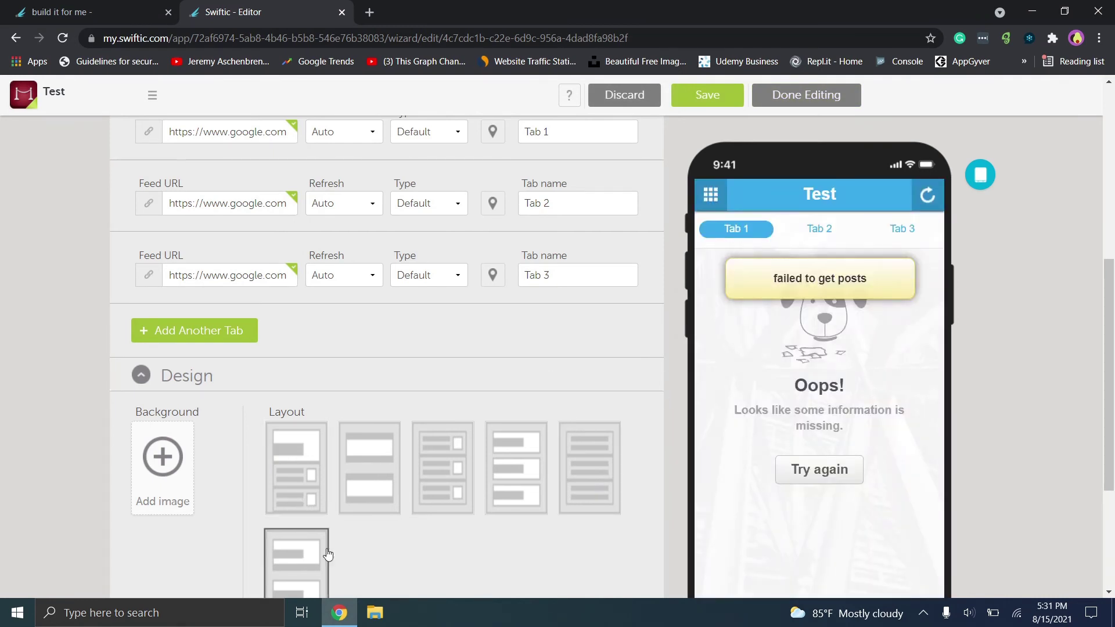
left_click(808, 238)
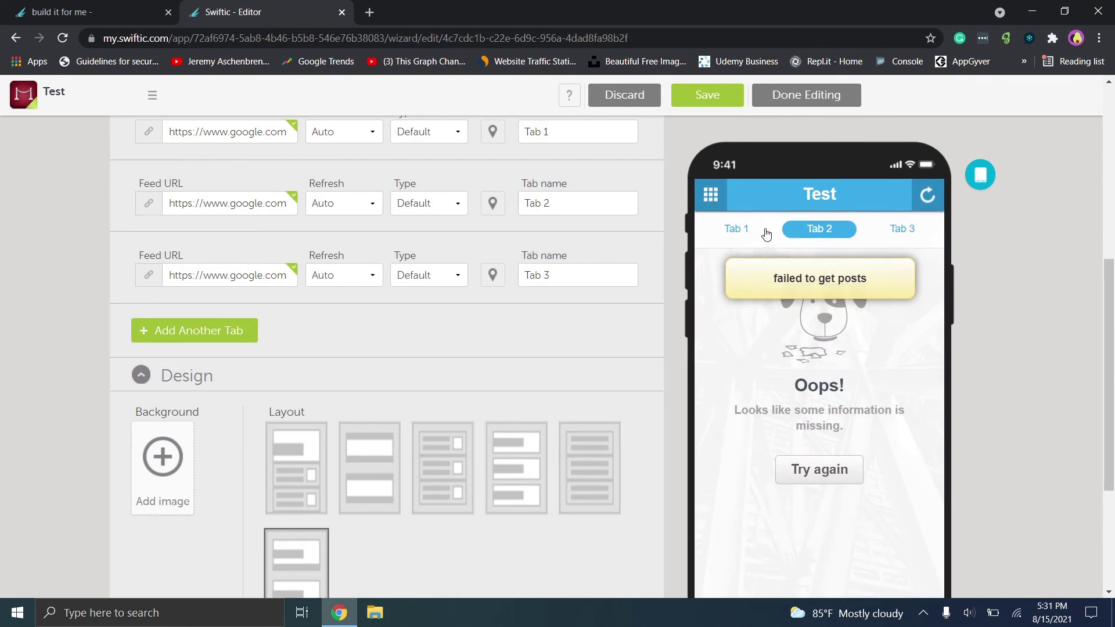
left_click(758, 235)
scroll(1112, 377, "down", 4)
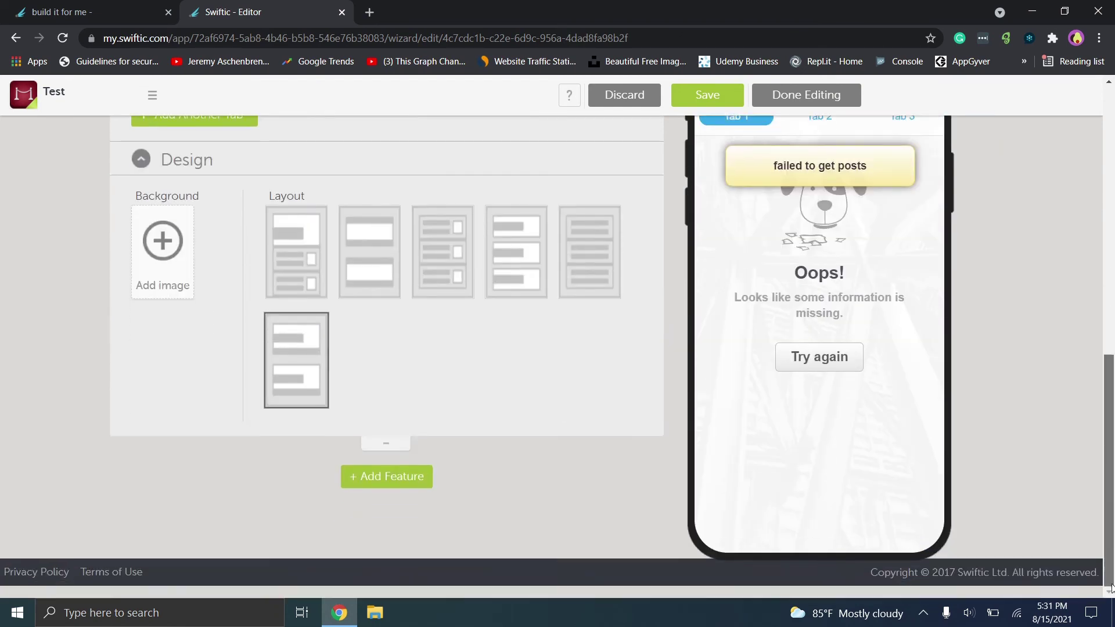
scroll(1112, 378, "up", 8)
scroll(1112, 378, "up", 2)
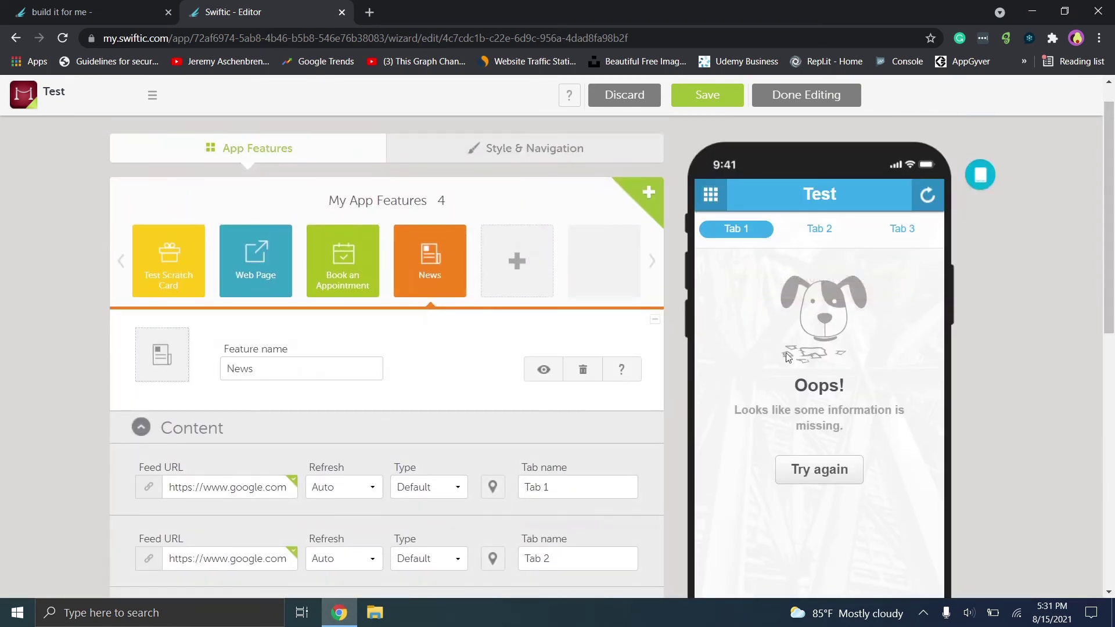
left_click(703, 93)
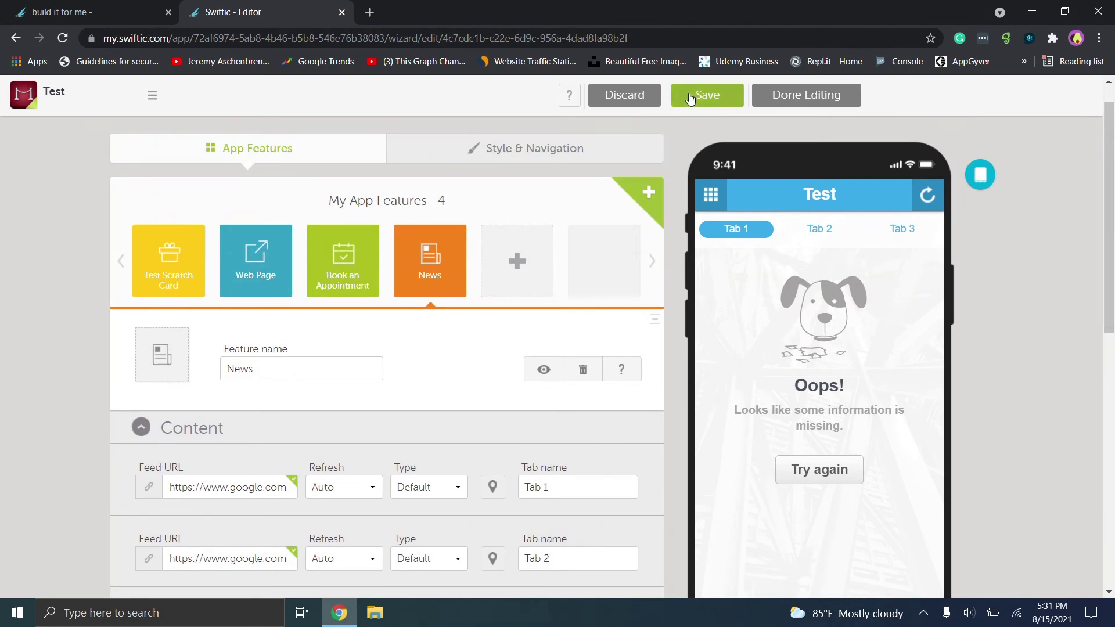
Bring up the All Features catalog, Audio to Web Links, and browse it while previewing the News tabs.
left_click(534, 277)
scroll(1114, 234, "down", 2)
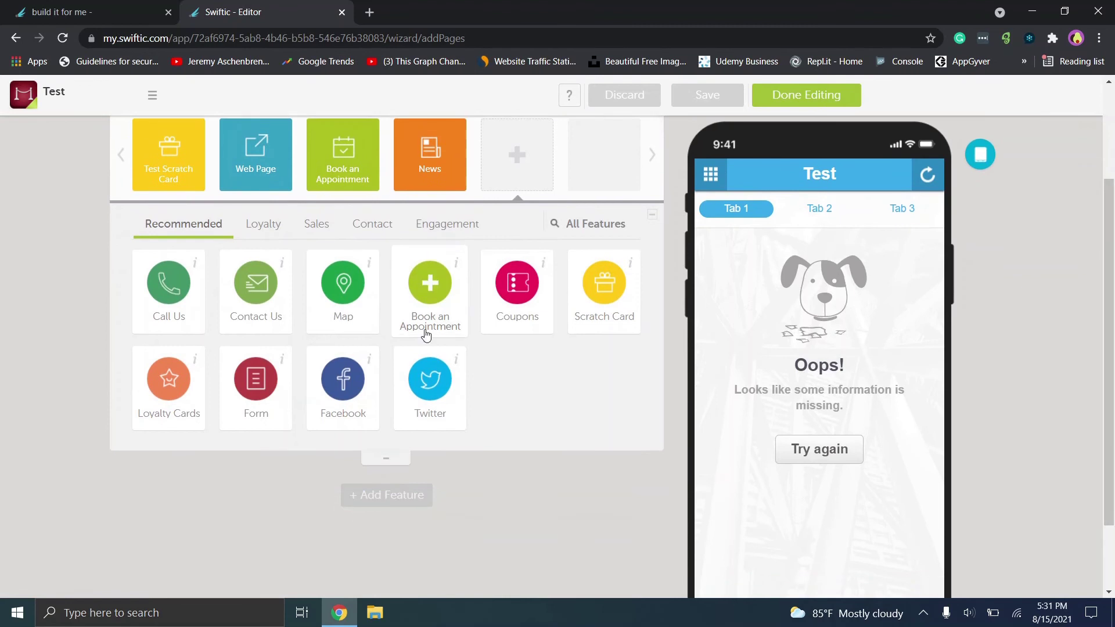
left_click(587, 224)
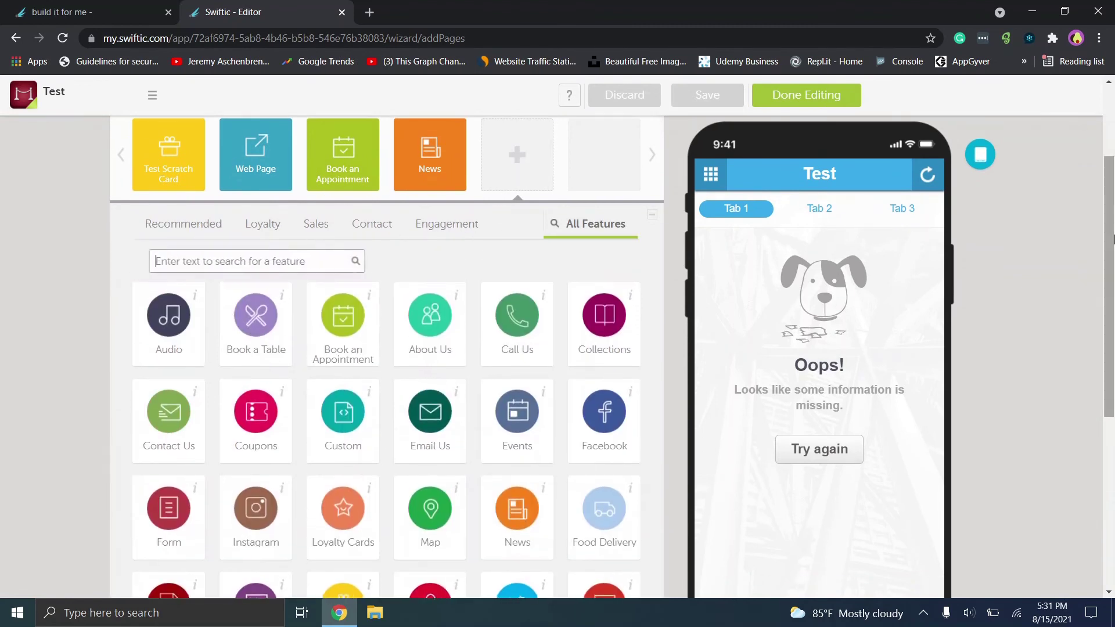
scroll(1110, 319, "down", 3)
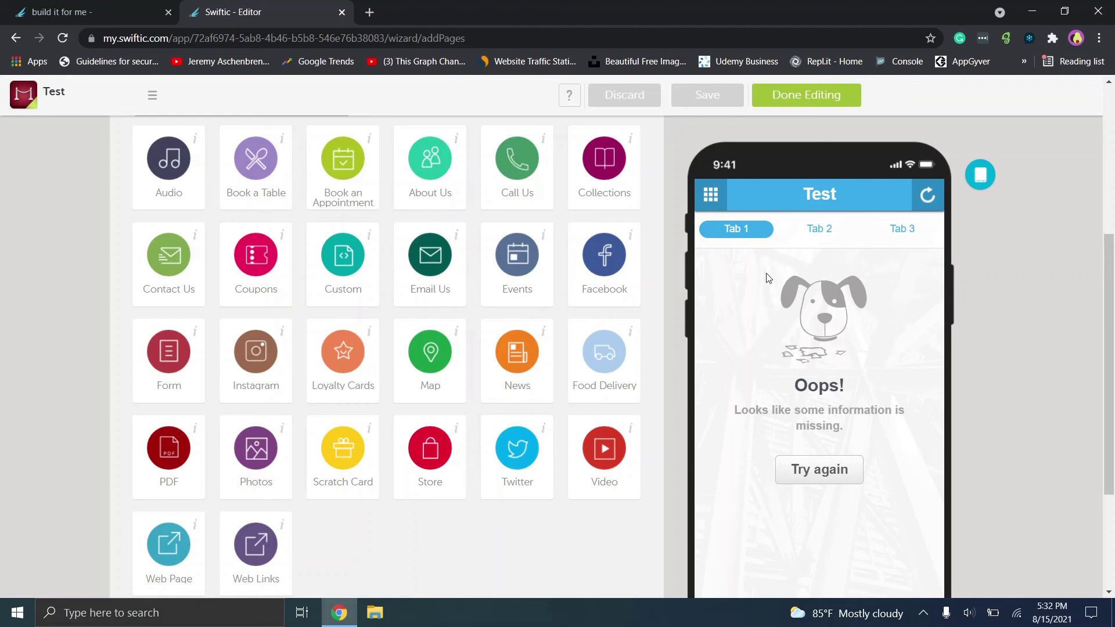
left_click(821, 236)
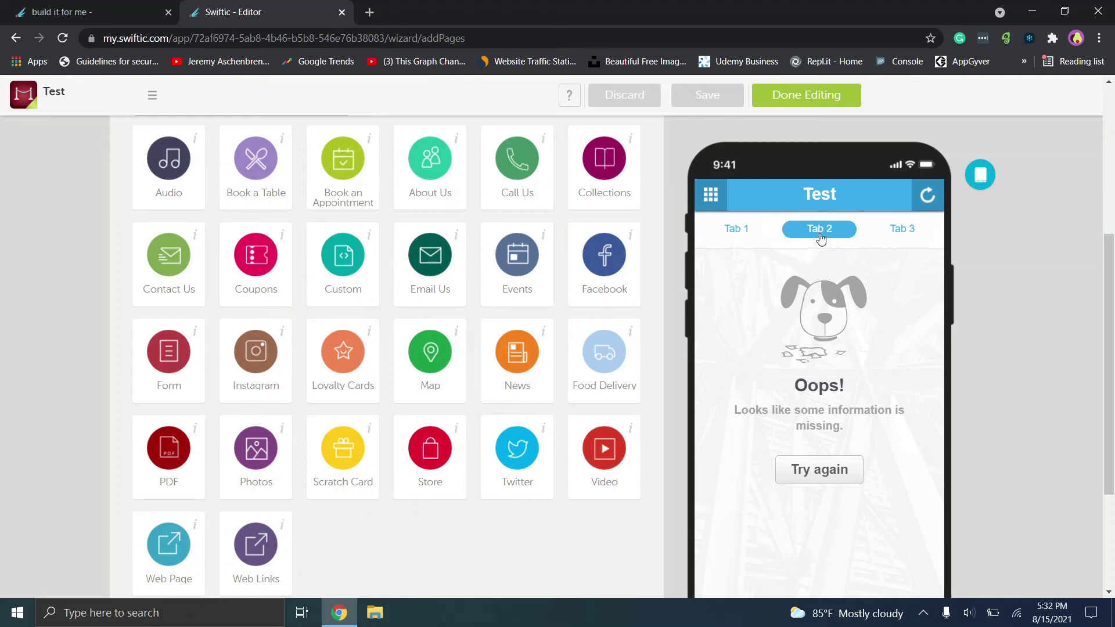
left_click(925, 235)
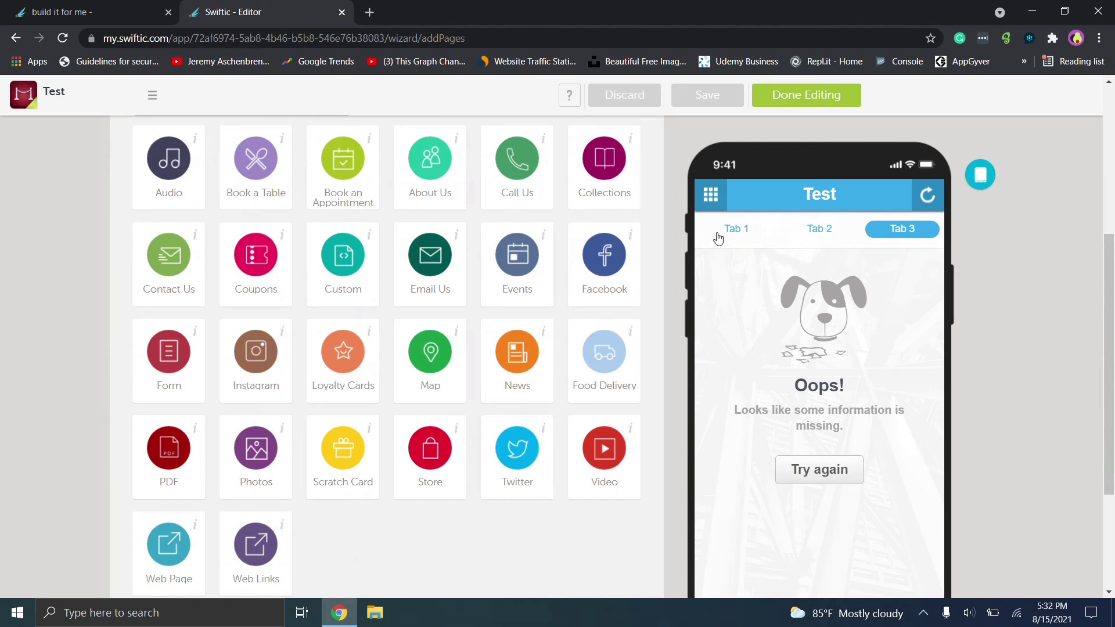
scroll(523, 232, "up", 5)
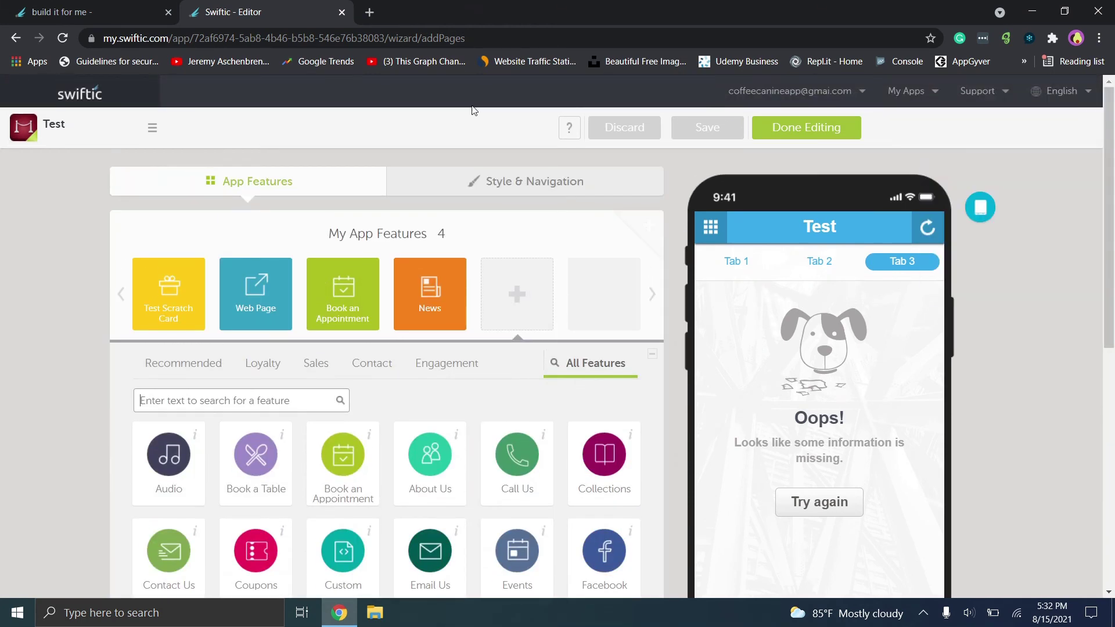
Look over the Style & Navigation theme settings, then return to the four-feature App Features list.
left_click(529, 184)
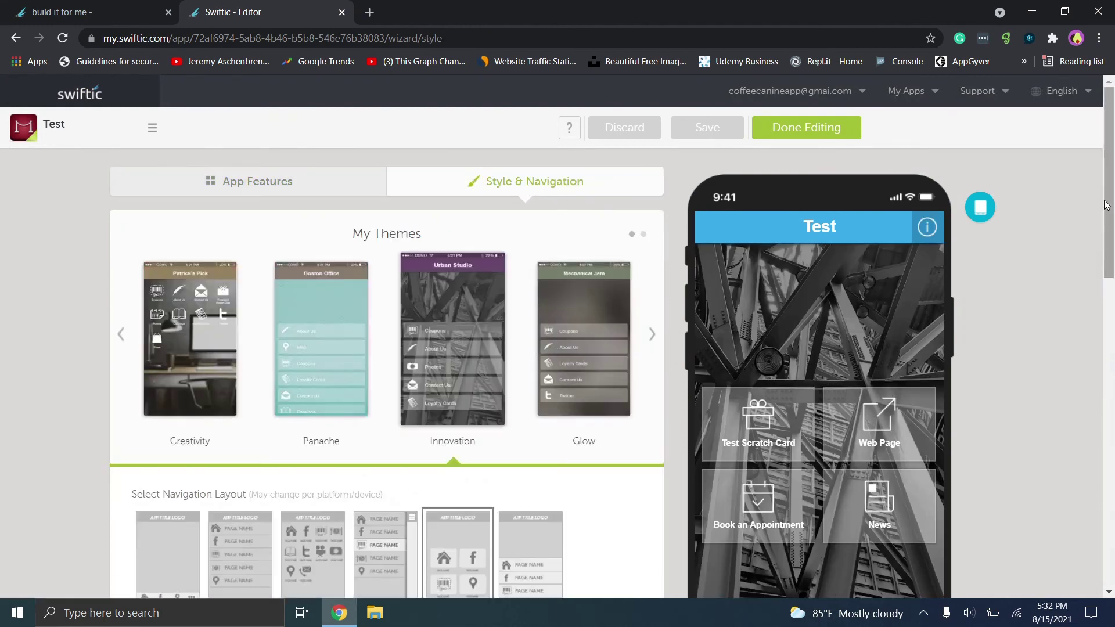
left_click_drag(1106, 204, 1110, 146)
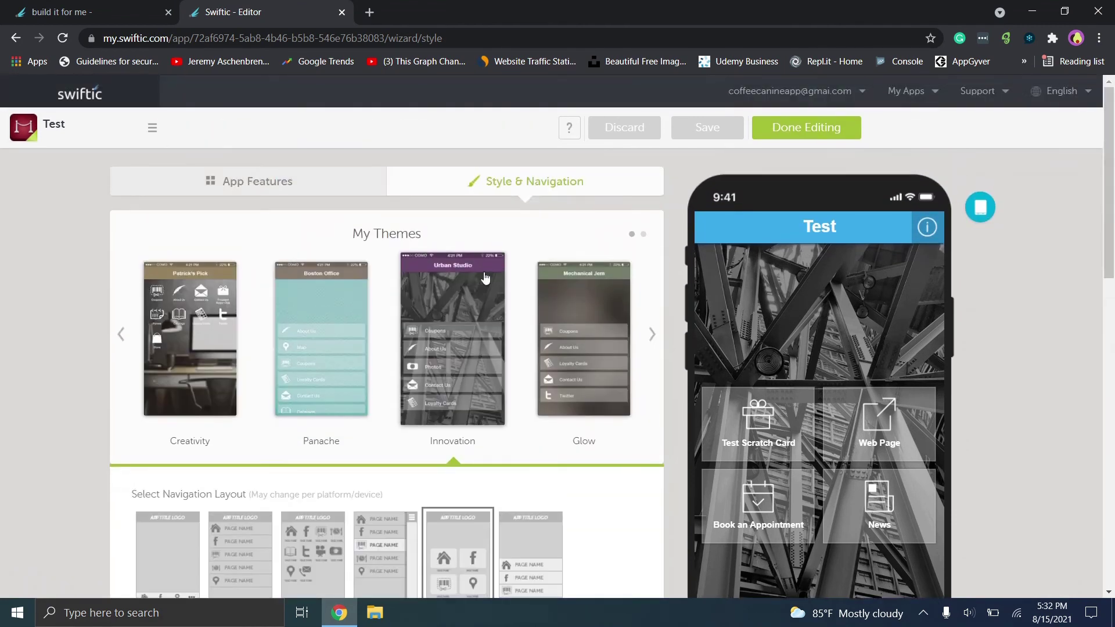
left_click(280, 184)
scroll(1112, 222, "down", 1)
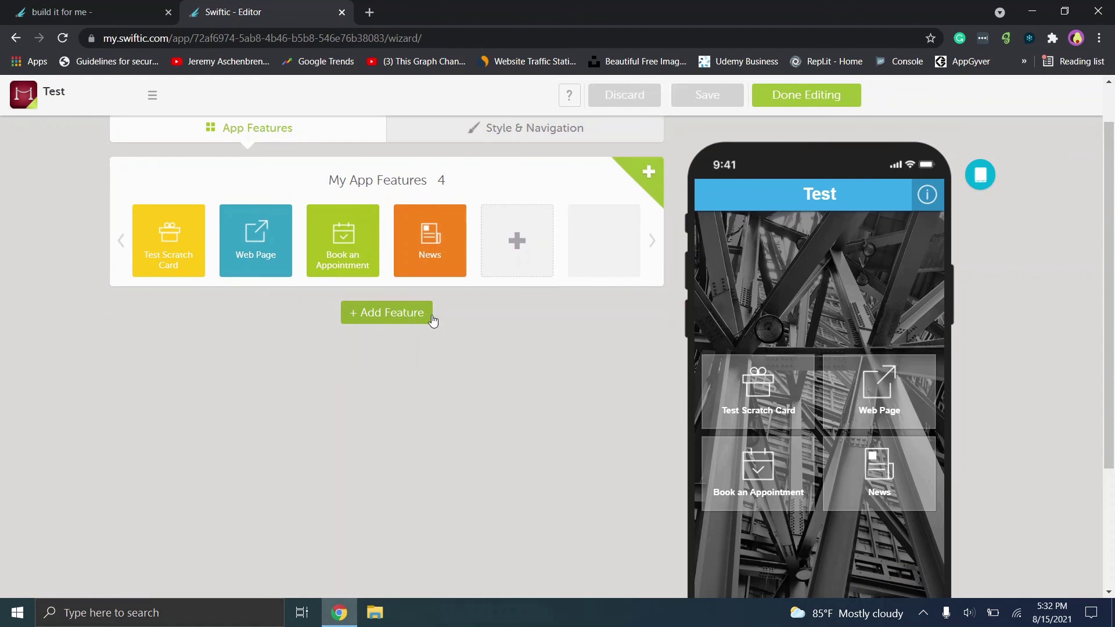
scroll(1112, 232, "up", 1)
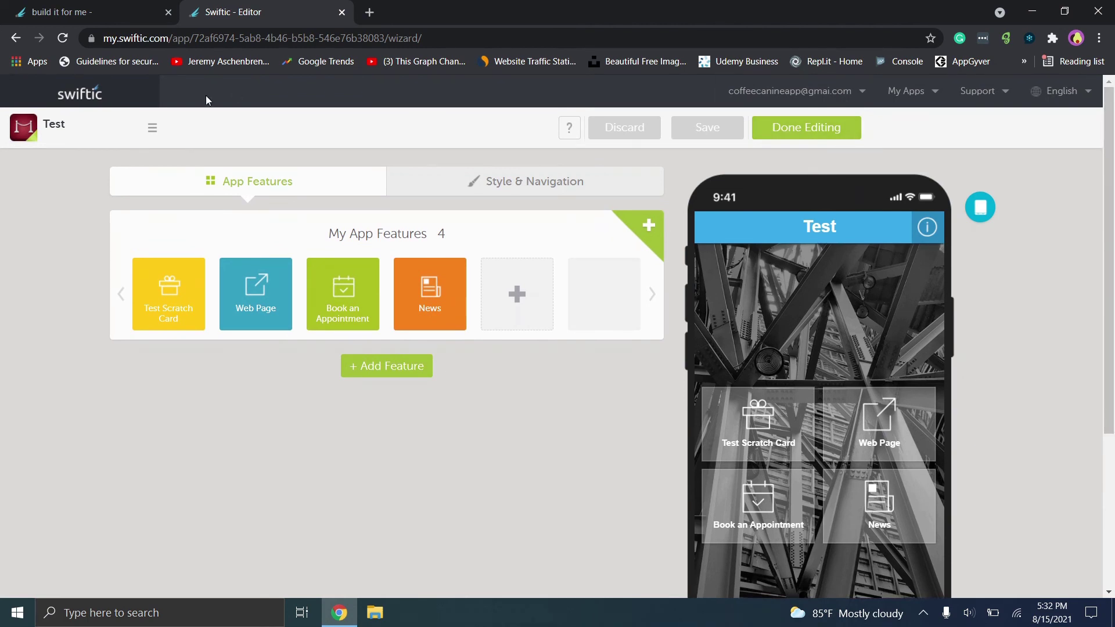
Go to the To Market page from the sidebar menu.
mouse_move(28, 131)
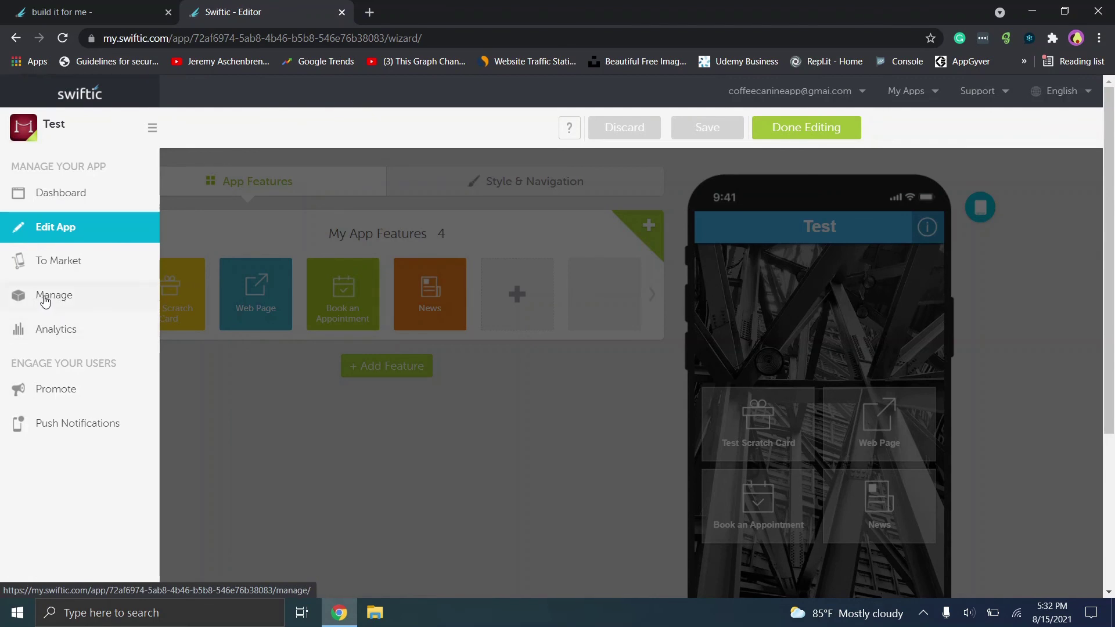
left_click(57, 266)
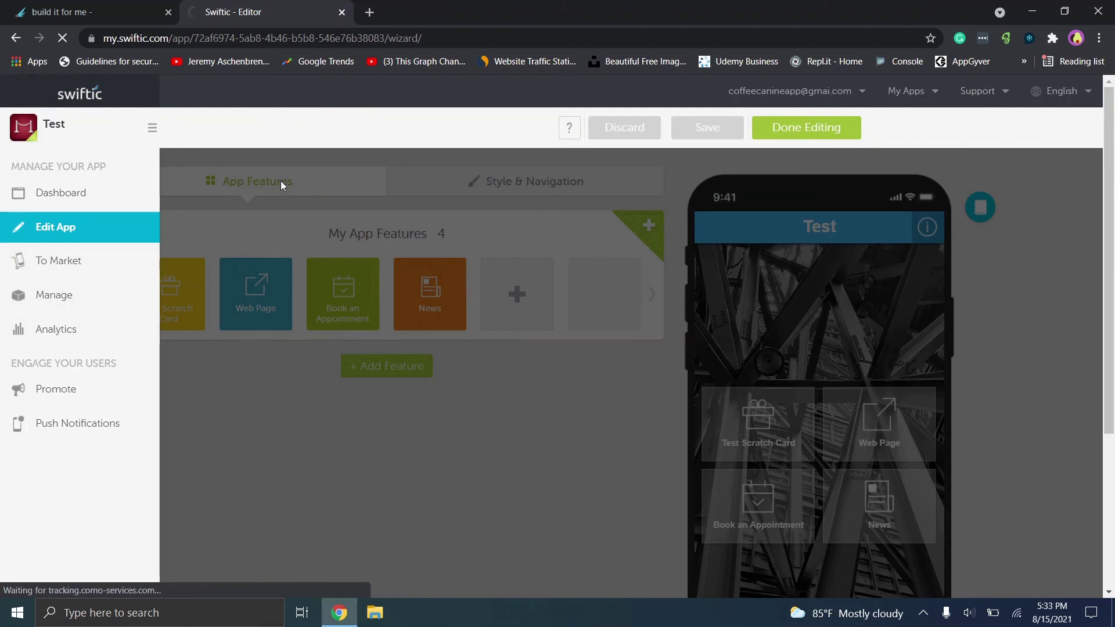